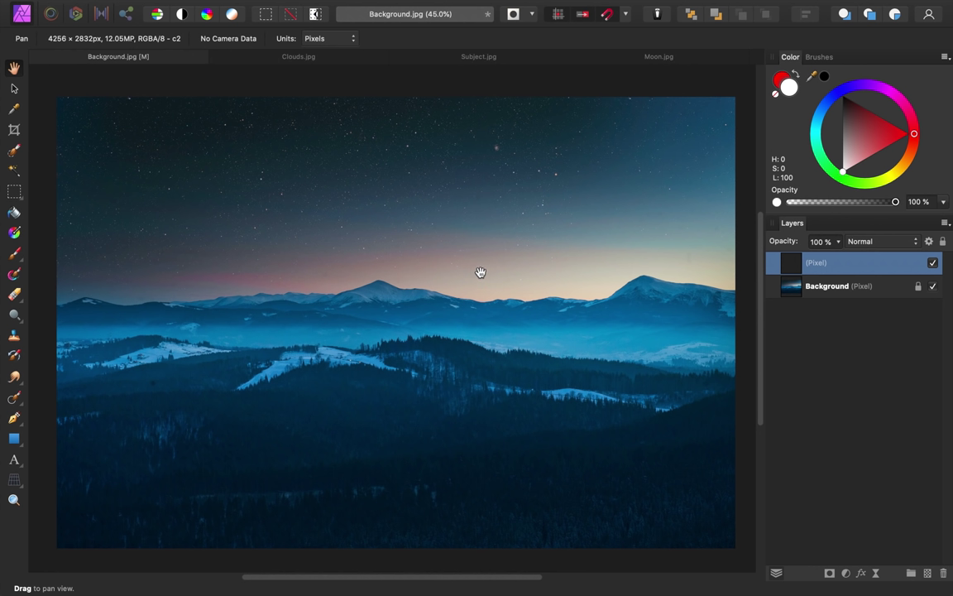
Sketch a red figure standing on a cliff edge at the lower centre of the picture with the Paint Brush.
click(13, 254)
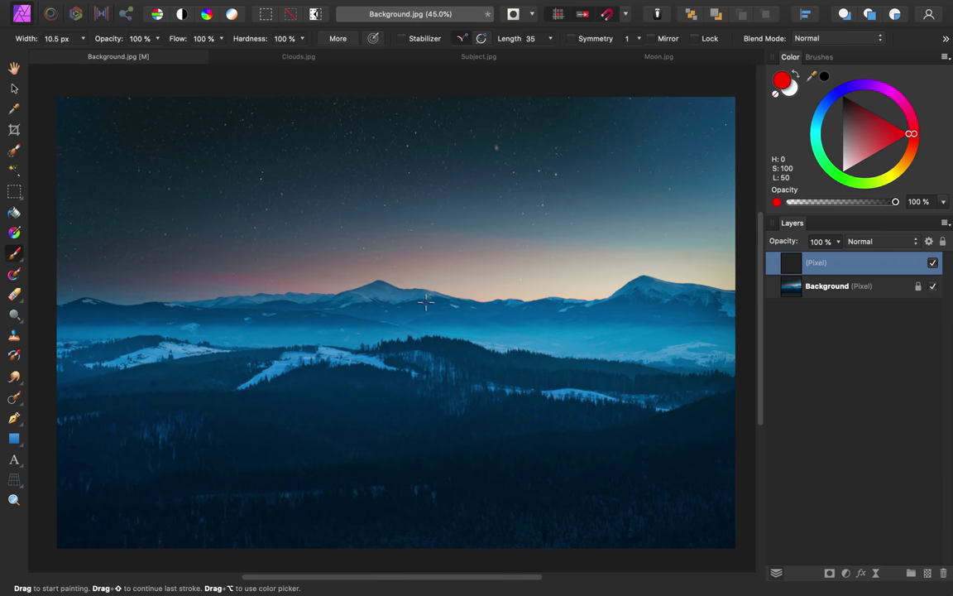
mouse_move(427, 377)
mouse_down()
mouse_move(433, 392)
mouse_move(420, 425)
mouse_move(442, 427)
mouse_up()
mouse_move(372, 432)
mouse_down()
mouse_move(490, 428)
mouse_move(323, 525)
mouse_move(314, 548)
mouse_up()
drag(491, 428, 533, 556)
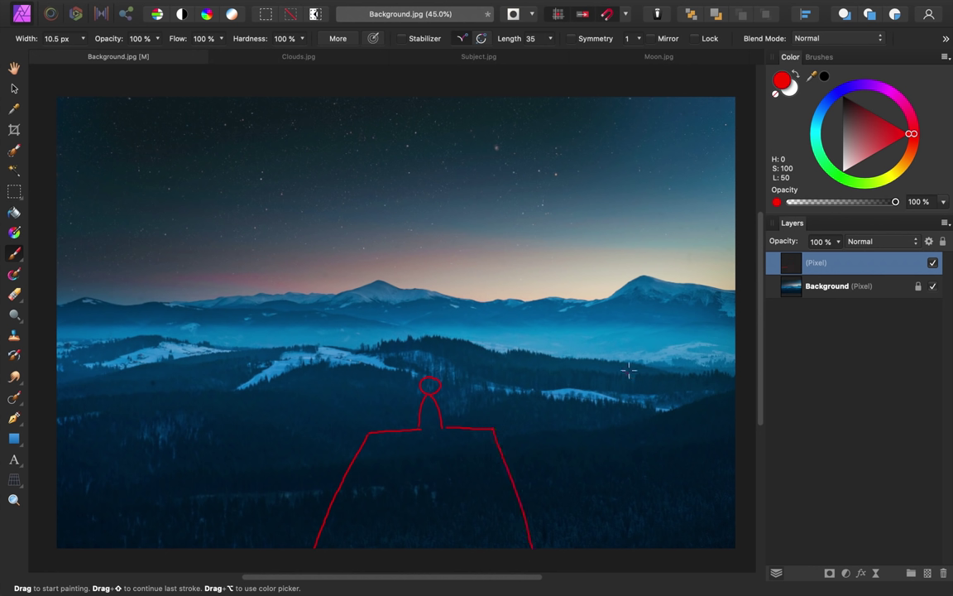
Draw red cloud outlines on both sides of the cliff, from the foot of the mountains down to the dark forest.
mouse_move(735, 331)
mouse_down()
mouse_move(684, 325)
mouse_move(584, 347)
mouse_move(496, 331)
mouse_move(474, 380)
mouse_move(626, 411)
mouse_up()
drag(532, 469, 660, 447)
mouse_move(339, 354)
mouse_down()
mouse_move(224, 335)
mouse_move(38, 337)
mouse_up()
mouse_move(163, 462)
mouse_down()
mouse_move(298, 460)
mouse_move(148, 525)
mouse_up()
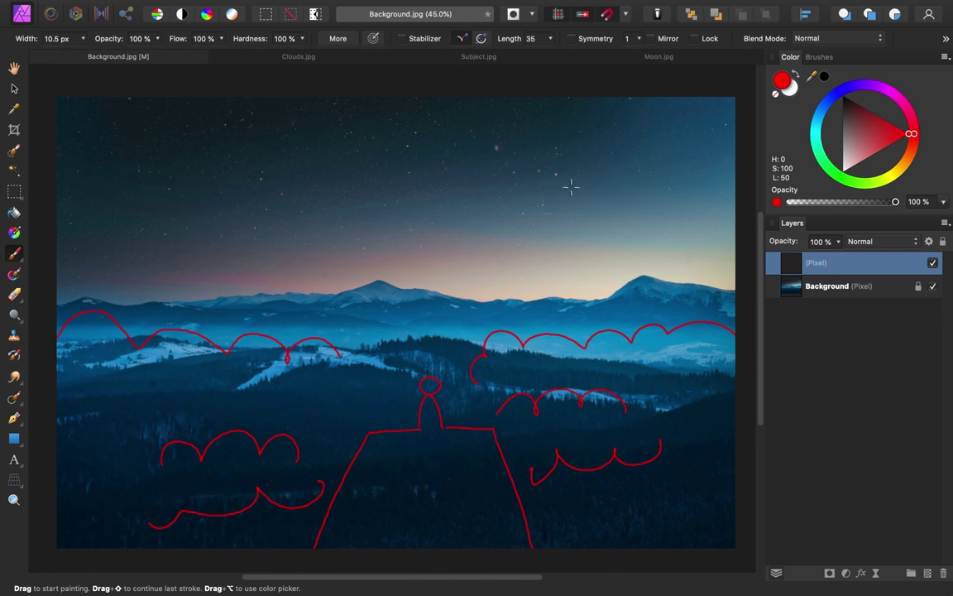
Handwrite the notes "Blue shadow" and "Pink Highlight" with arrows to the sky and horizon, and sketch a crescent moon in the sky.
drag(600, 147, 617, 151)
drag(695, 153, 711, 170)
mouse_move(589, 182)
mouse_down()
mouse_move(618, 176)
mouse_move(625, 195)
mouse_move(643, 180)
mouse_move(648, 190)
mouse_move(677, 180)
mouse_move(730, 192)
mouse_up()
drag(586, 160, 522, 150)
mouse_move(581, 205)
mouse_down()
mouse_move(550, 276)
mouse_move(562, 264)
mouse_up()
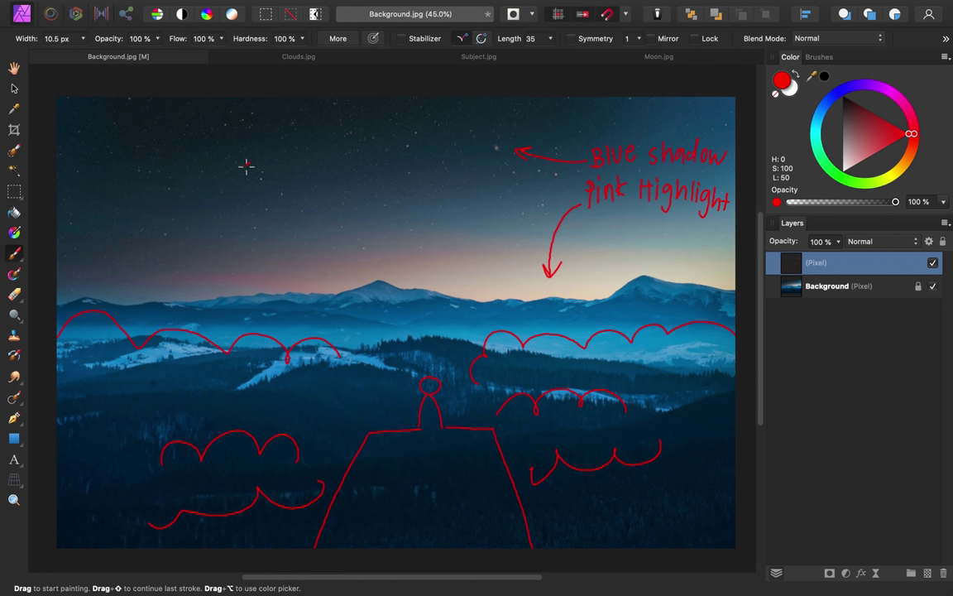
drag(252, 165, 260, 178)
Rename the sketch layer as Plan and hide it.
double_click(813, 263)
text(Plan)
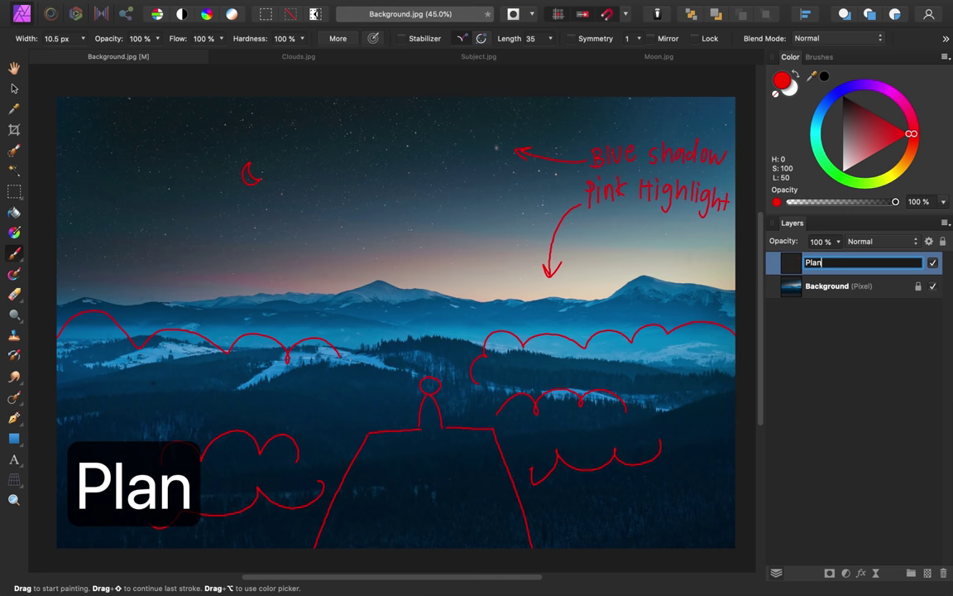
key(Return)
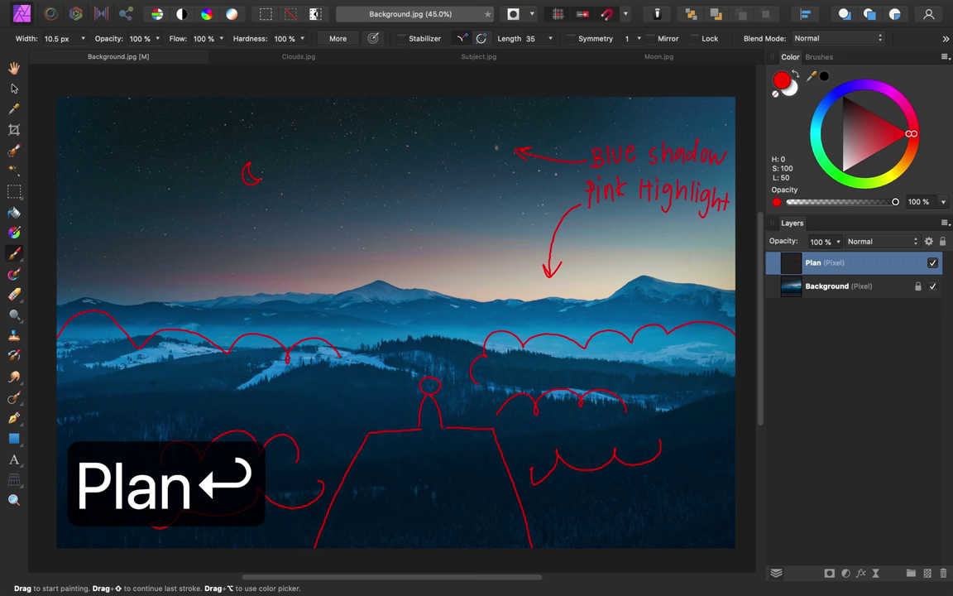
click(932, 263)
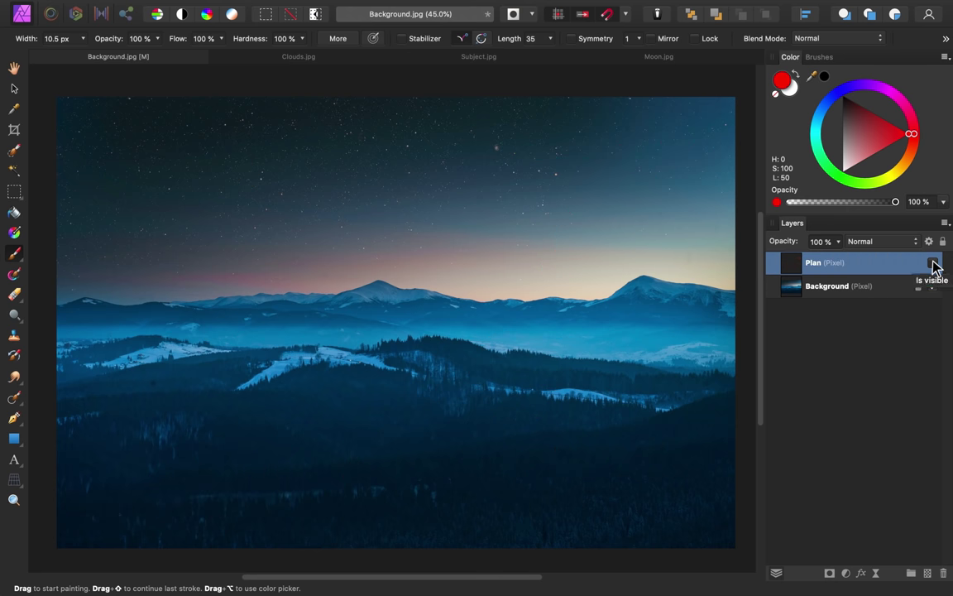
Copy the cloud image from Clouds.jpg and paste it as a new layer into Background.jpg.
click(343, 58)
key(h)
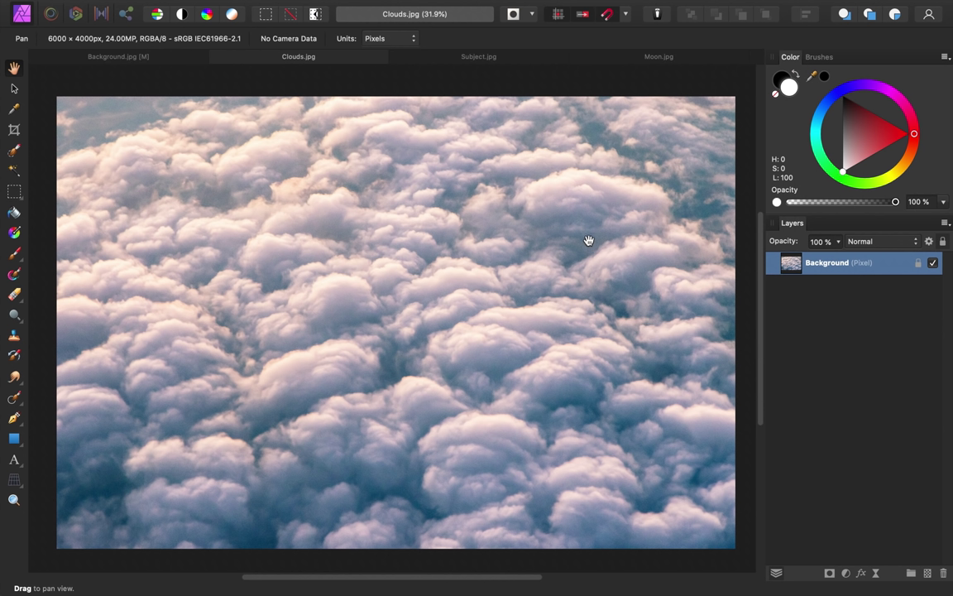
key(super+c)
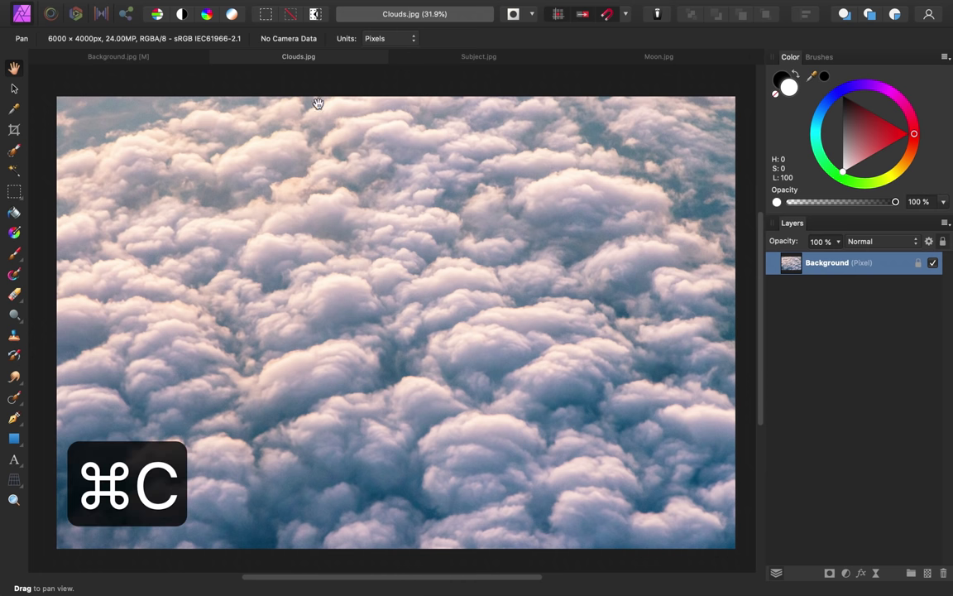
click(169, 59)
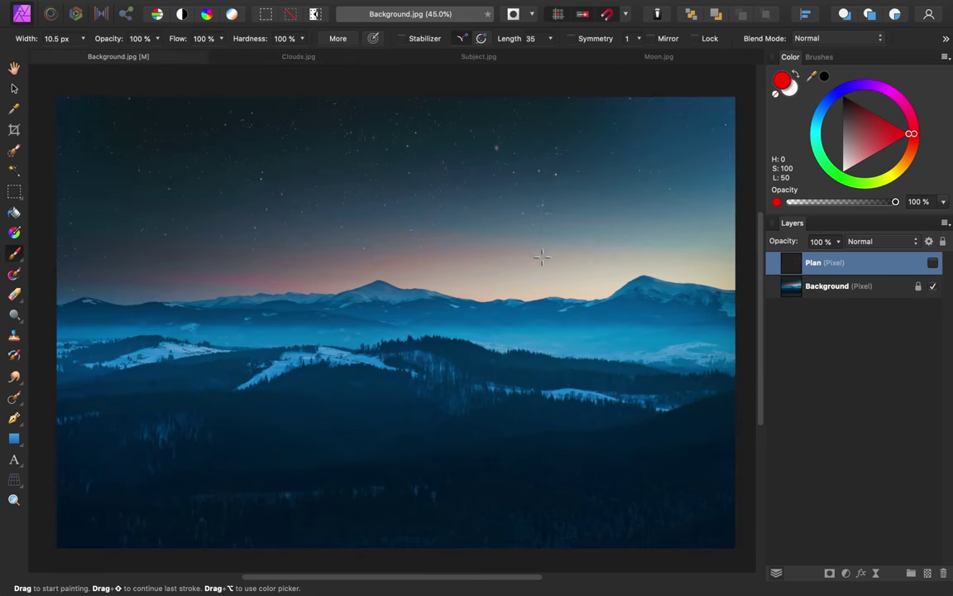
key(super+v)
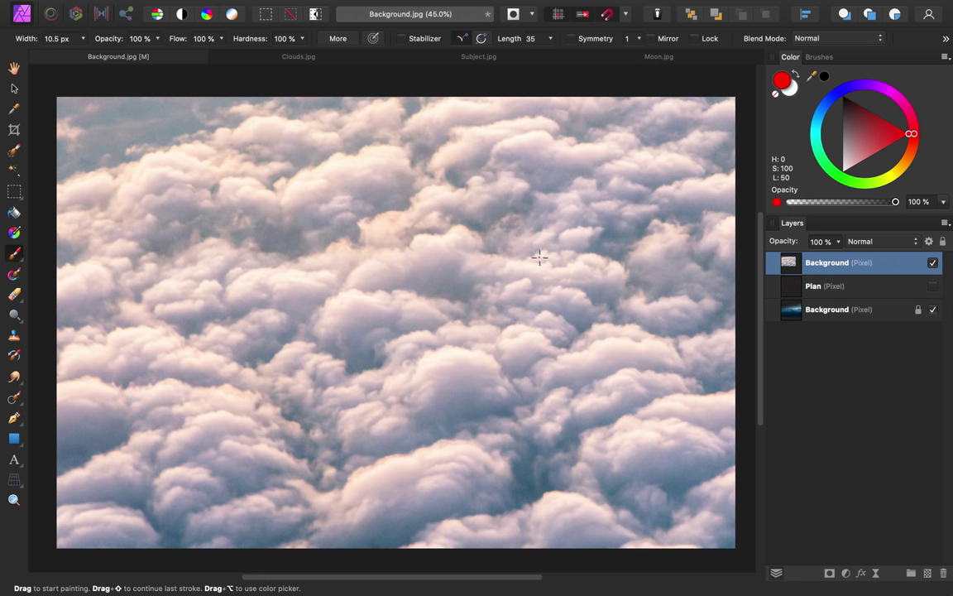
Scale the pasted clouds layer up to about twice its size and position it so it covers the whole canvas.
scroll(539, 255, down, 5)
scroll(178, 206, right, 2)
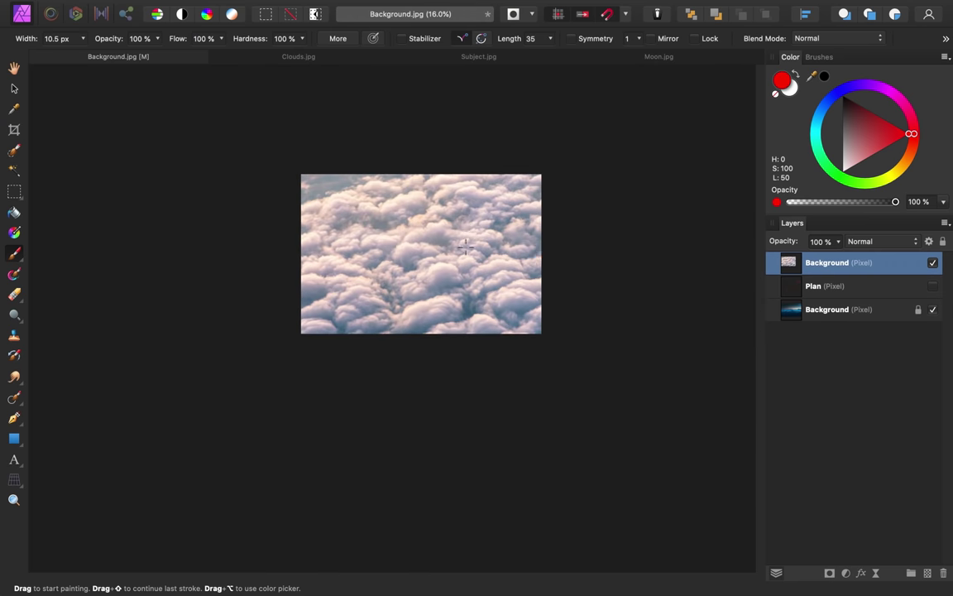
click(14, 89)
drag(640, 400, 532, 386)
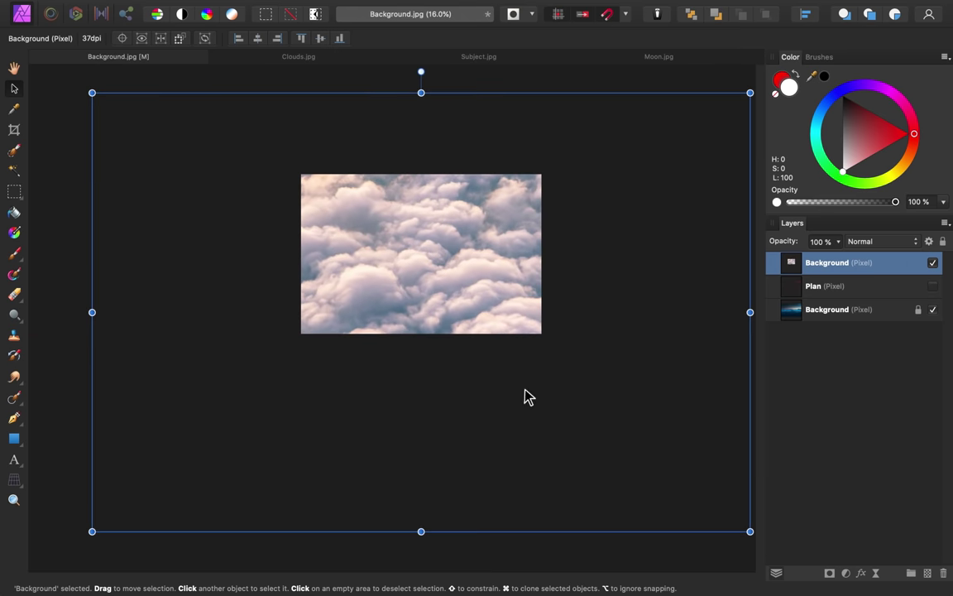
scroll(444, 295, up, 5)
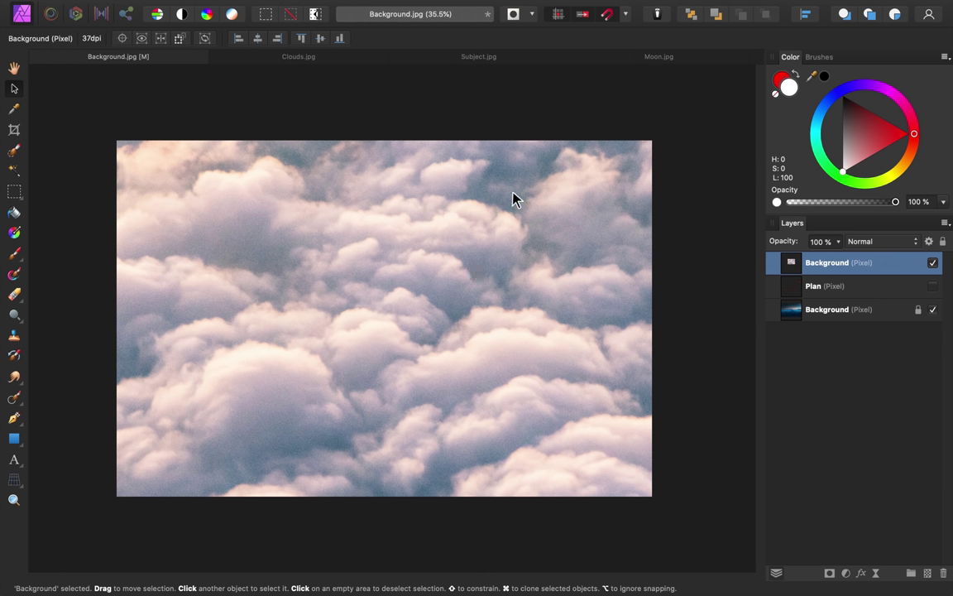
Add a mask to the clouds layer and set up a black Paint Brush with 0% hardness for it.
click(830, 573)
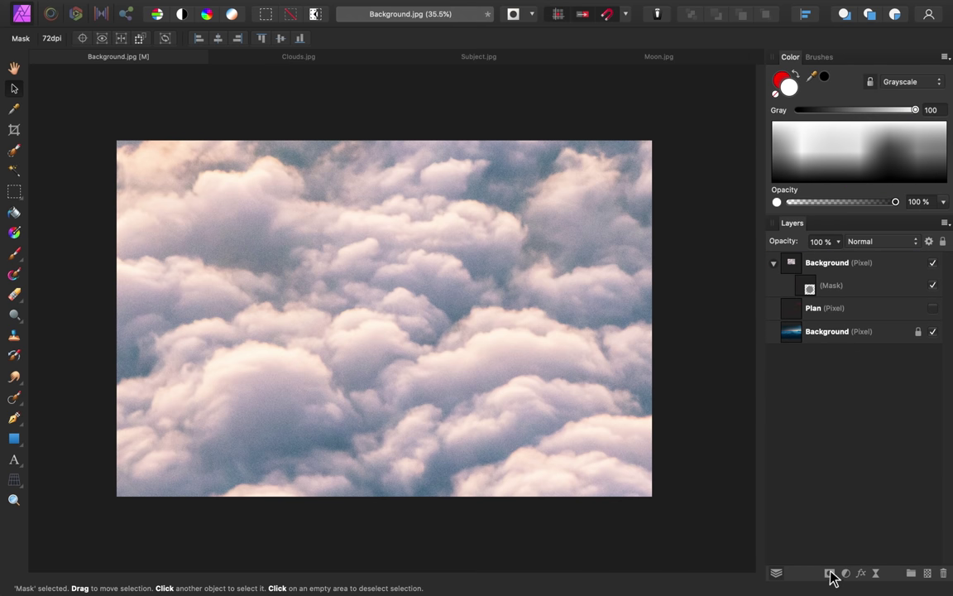
click(806, 286)
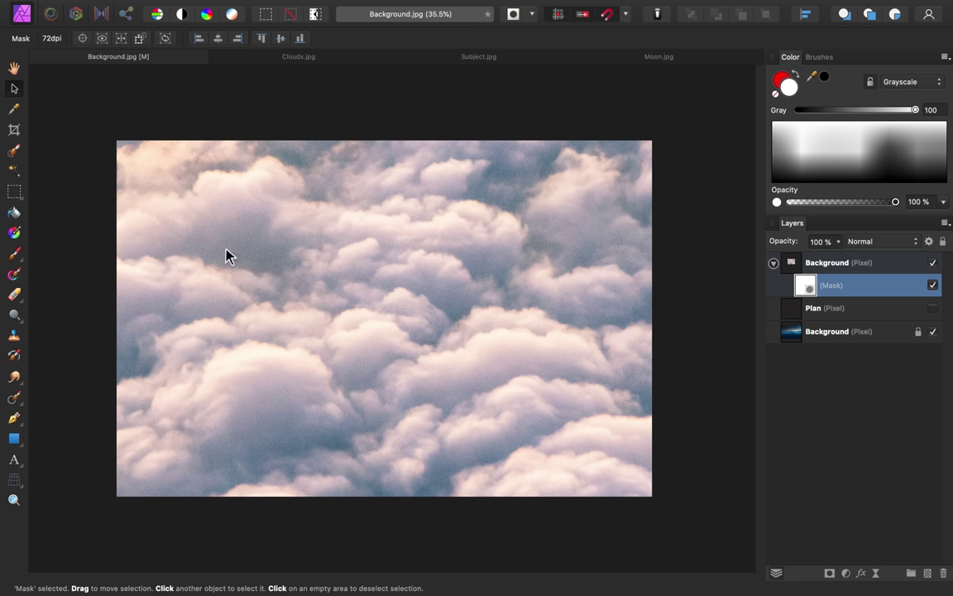
click(14, 253)
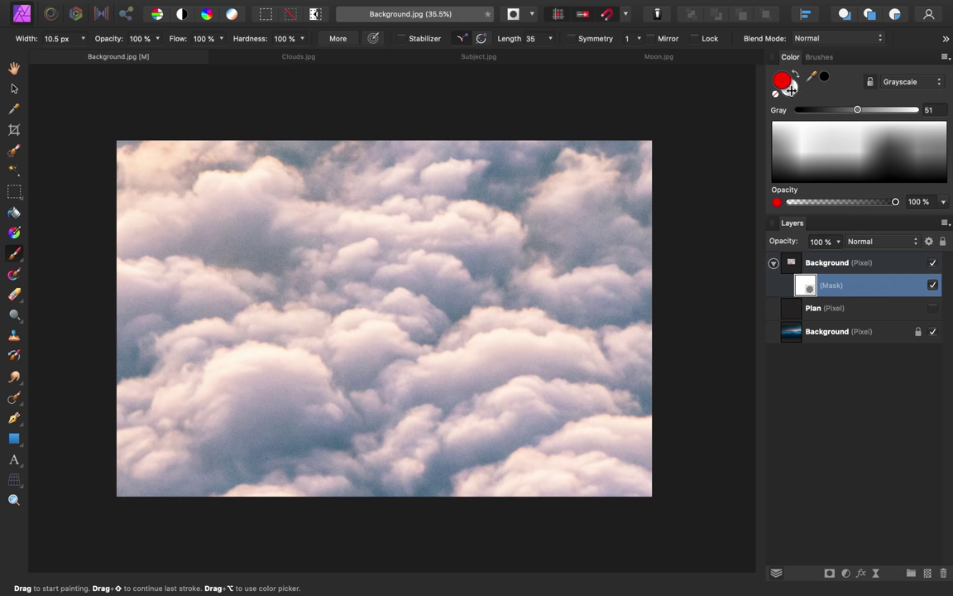
key(d)
drag(258, 39, 169, 43)
Enlarge the brush to about 1615 px and paint the upper clouds out of the mask to reveal the sky and mountains.
key(bracketright)
key(bracketright)
key(bracketright)
key(bracketright)
key(bracketright)
key(bracketright)
key(bracketright)
key(bracketright)
key(bracketright)
key(bracketright)
key(bracketright)
key(bracketright)
key(bracketright)
key(bracketright)
key(bracketright)
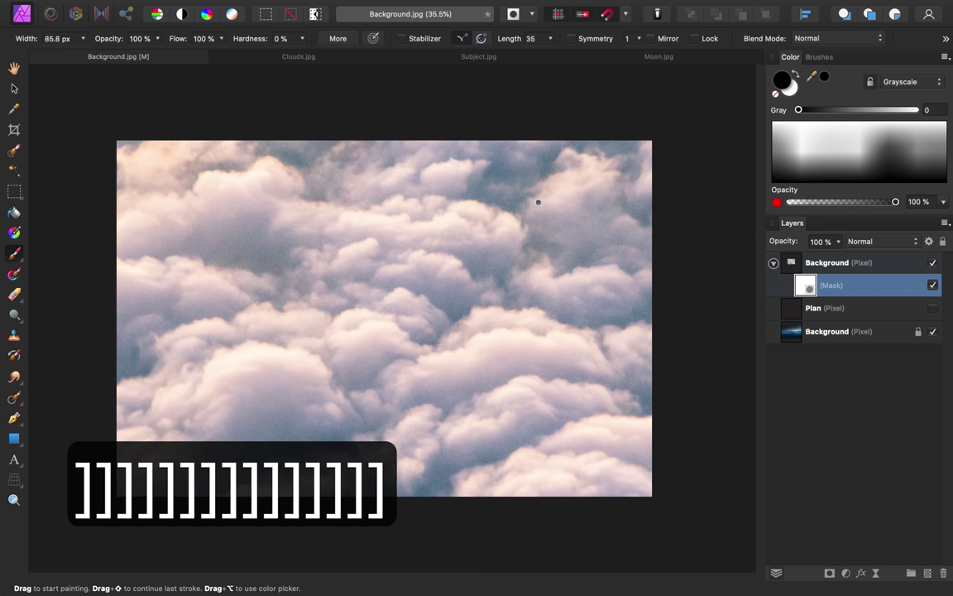
key(bracketright)
key(bracketright)
key(bracketright)
key(bracketright)
key(bracketright)
key(bracketright)
key(bracketright)
key(bracketright)
key(bracketright)
key(bracketright)
key(bracketright)
key(bracketright)
key(bracketright)
key(bracketright)
key(bracketright)
key(bracketright)
key(bracketright)
key(bracketright)
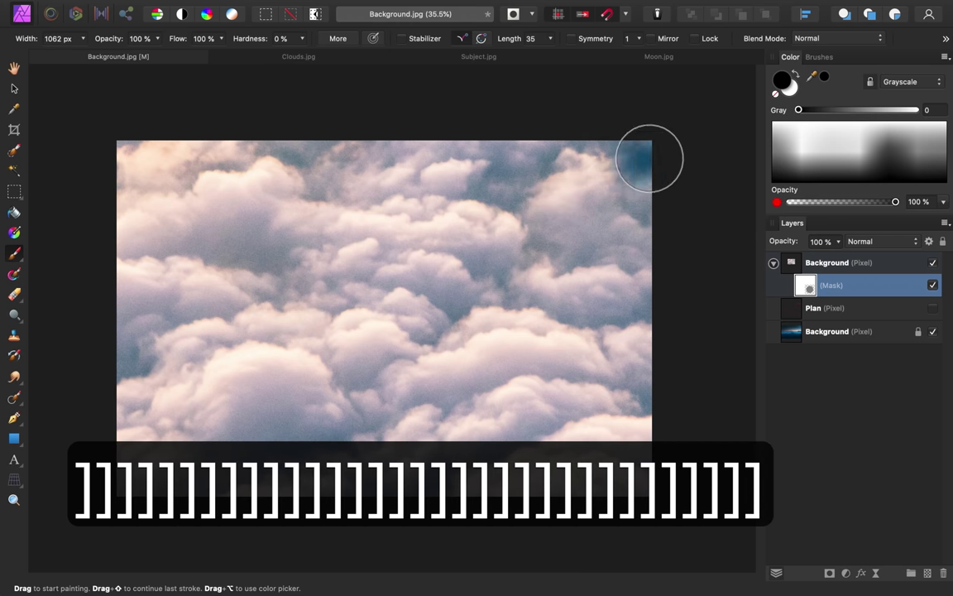
key(bracketright)
key(bracketright)
key(bracketright)
mouse_move(655, 169)
mouse_down()
mouse_move(234, 153)
mouse_move(86, 171)
mouse_move(420, 162)
mouse_move(728, 174)
mouse_move(625, 193)
mouse_move(43, 226)
mouse_move(688, 246)
mouse_move(359, 257)
mouse_move(83, 232)
mouse_move(96, 262)
mouse_move(352, 240)
mouse_move(689, 268)
mouse_move(690, 334)
mouse_move(676, 345)
mouse_move(599, 356)
mouse_move(554, 309)
mouse_move(469, 284)
mouse_move(390, 310)
mouse_move(307, 299)
mouse_move(291, 268)
mouse_up()
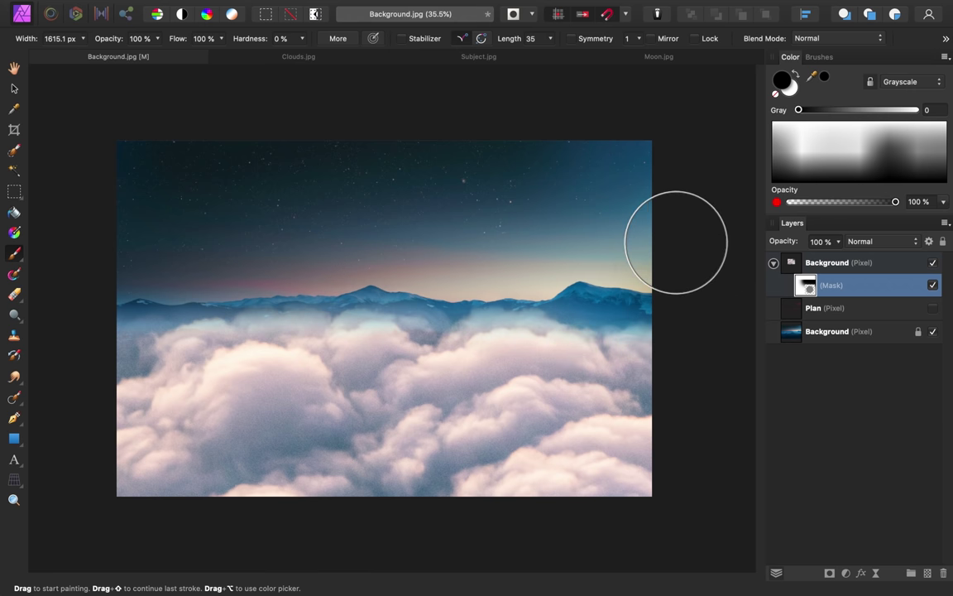
scroll(592, 234, up, 2)
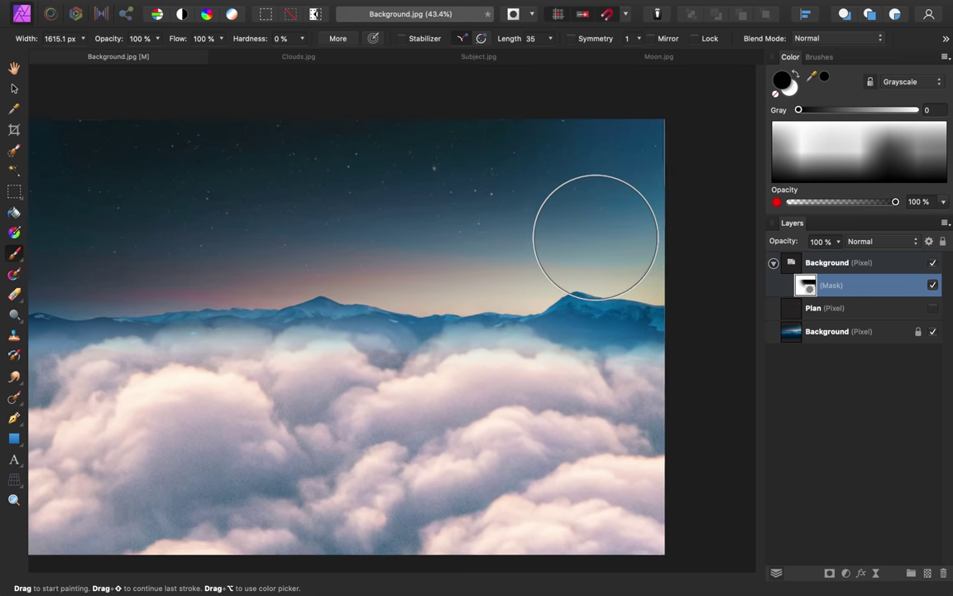
scroll(596, 237, down, 2)
drag(612, 302, 454, 326)
key(super+z)
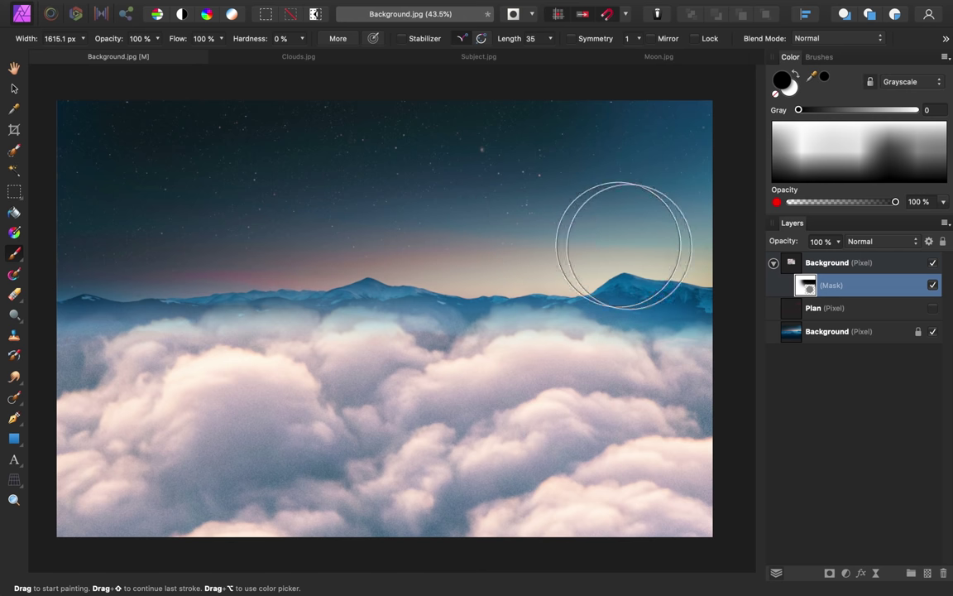
Refine the mask with a 195.3 px brush, painting white to restore the cloud tops and black to clear the mountains above them.
key(bracketleft)
key(bracketleft)
key(bracketleft)
key(bracketleft)
key(bracketleft)
key(bracketleft)
key(bracketleft)
key(bracketleft)
key(bracketleft)
key(bracketleft)
key(bracketleft)
key(bracketleft)
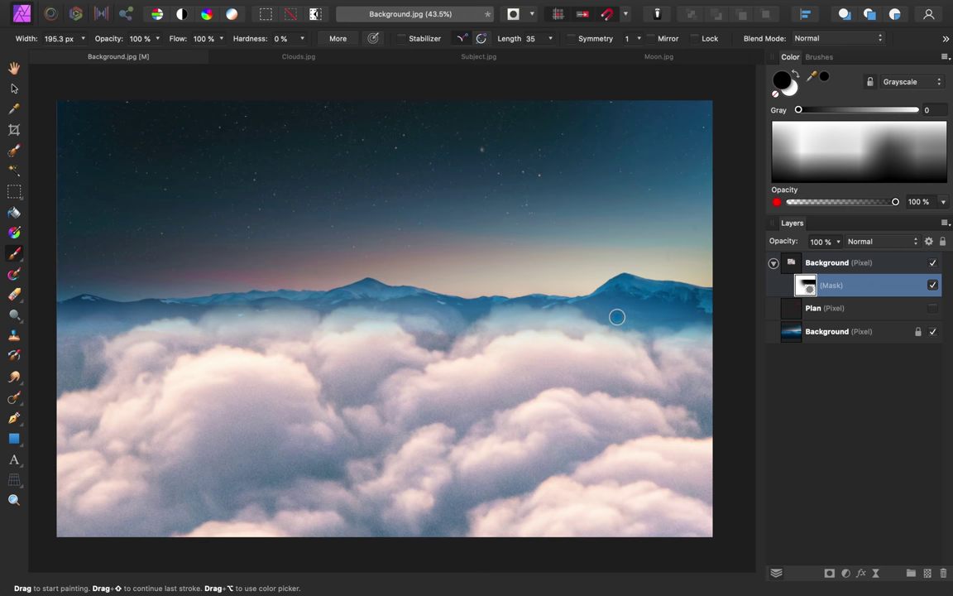
key(x)
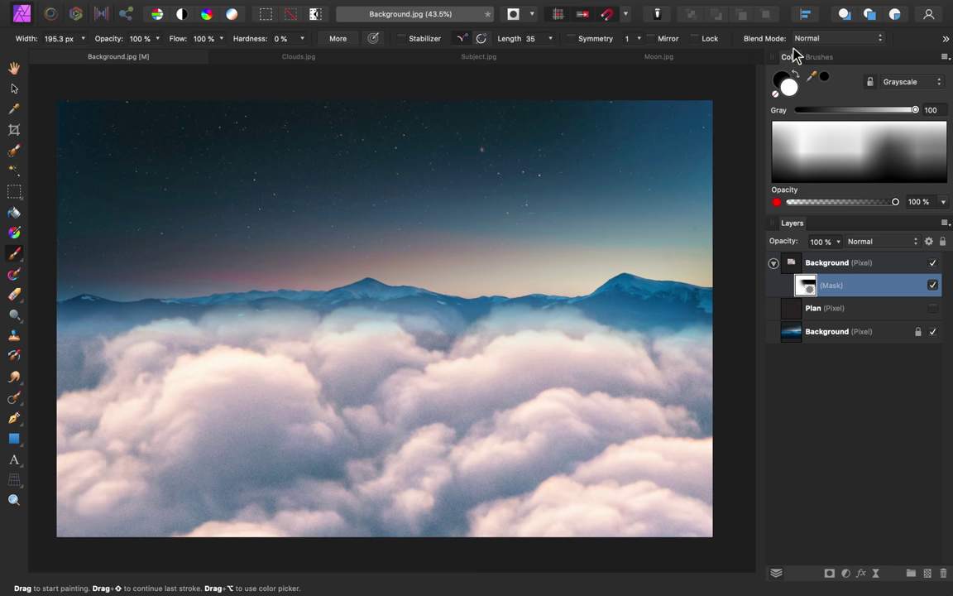
key(x)
key(x)
mouse_move(701, 323)
mouse_down()
mouse_move(695, 352)
mouse_move(679, 336)
mouse_move(697, 337)
mouse_move(676, 335)
mouse_move(650, 350)
mouse_move(585, 320)
mouse_move(552, 327)
mouse_move(533, 311)
mouse_move(510, 329)
mouse_move(487, 315)
mouse_move(474, 348)
mouse_move(560, 318)
mouse_move(459, 317)
mouse_move(480, 307)
mouse_move(484, 289)
mouse_move(534, 285)
mouse_move(551, 301)
mouse_move(566, 287)
mouse_move(628, 323)
mouse_move(662, 311)
mouse_move(707, 308)
mouse_up()
key(x)
key(x)
mouse_move(426, 322)
mouse_down()
mouse_move(361, 316)
mouse_move(374, 328)
mouse_move(400, 311)
mouse_move(347, 334)
mouse_move(311, 317)
mouse_move(267, 328)
mouse_move(249, 313)
mouse_move(205, 328)
mouse_move(244, 334)
mouse_move(194, 332)
mouse_move(185, 342)
mouse_move(152, 328)
mouse_move(107, 352)
mouse_move(99, 326)
mouse_move(66, 331)
mouse_move(62, 353)
mouse_move(106, 386)
mouse_up()
key(x)
mouse_move(175, 311)
mouse_down()
mouse_move(129, 318)
mouse_move(157, 290)
mouse_move(79, 302)
mouse_move(184, 304)
mouse_move(233, 287)
mouse_move(338, 279)
mouse_move(432, 286)
mouse_up()
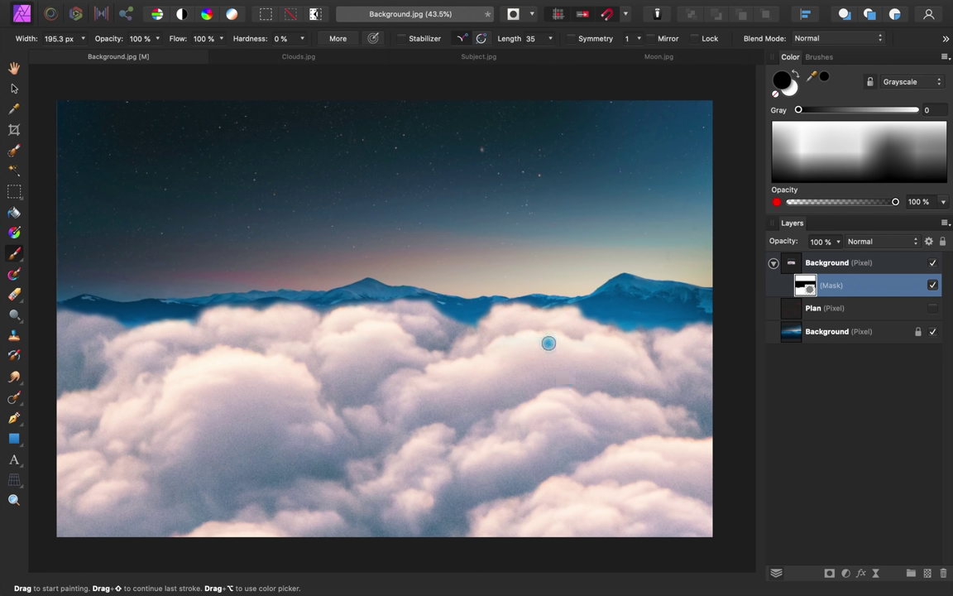
Add a Levels adjustment and nest it inside the clouds layer.
click(847, 573)
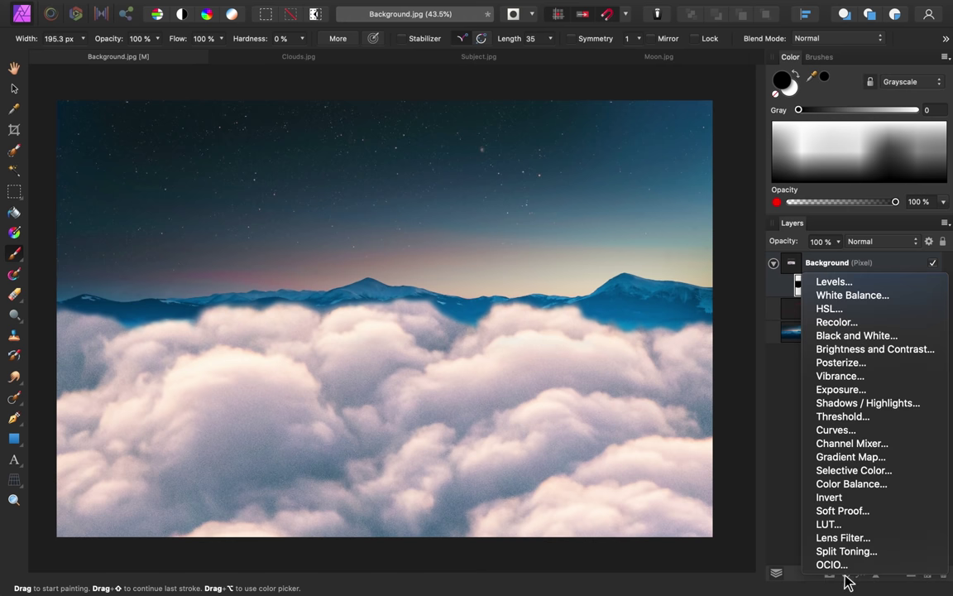
click(871, 282)
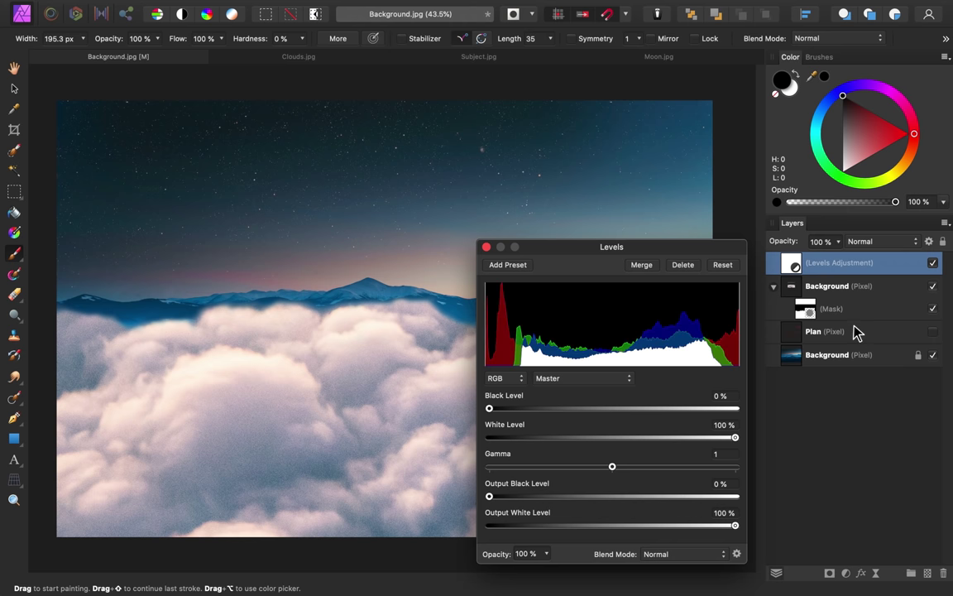
drag(813, 267, 835, 311)
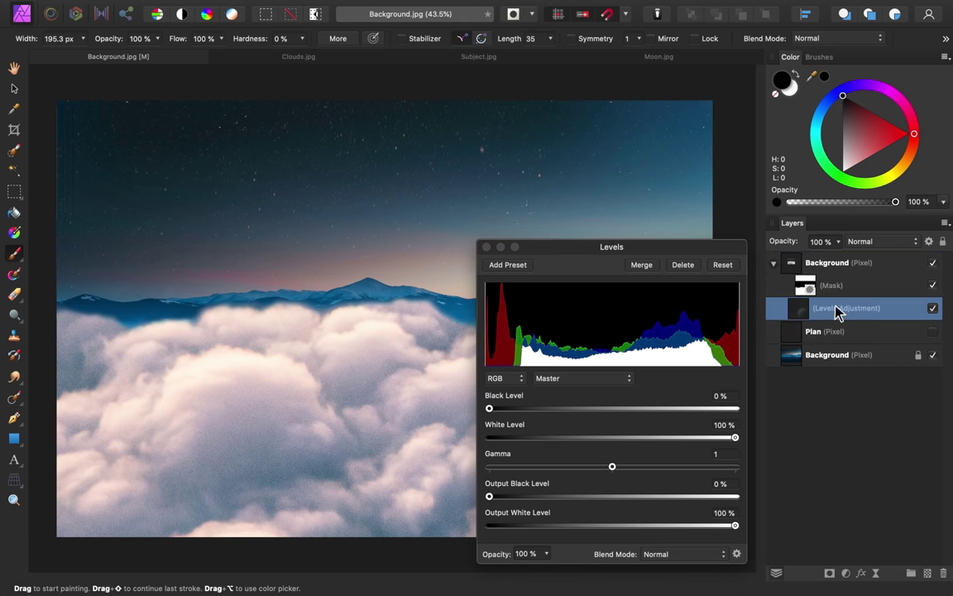
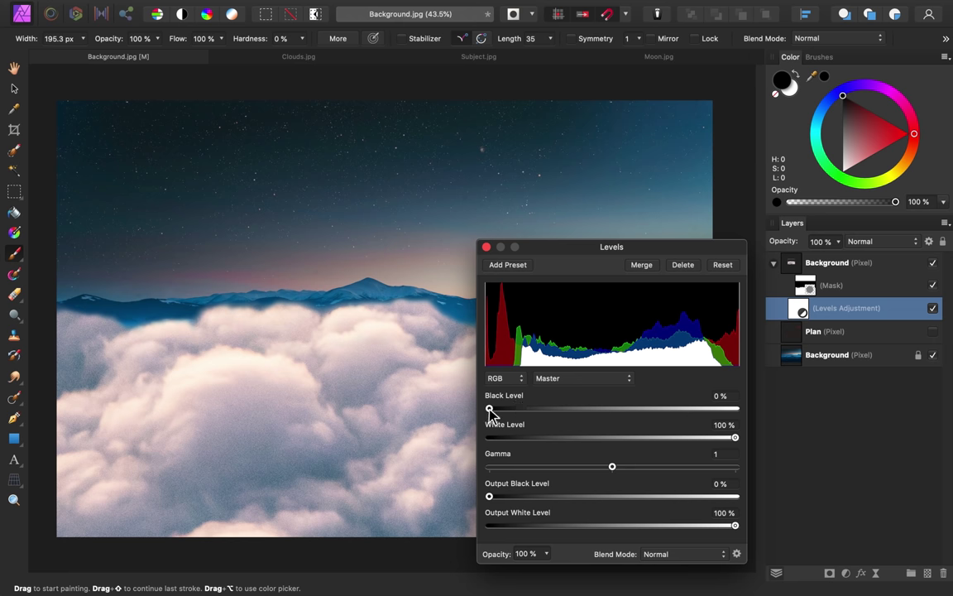
Set the Levels black level to 14%, lower the output white level slightly, and compare the clouds with and without the adjustment.
mouse_move(490, 409)
mouse_down()
mouse_move(568, 411)
mouse_move(494, 414)
mouse_move(547, 414)
mouse_move(496, 412)
mouse_move(526, 417)
mouse_up()
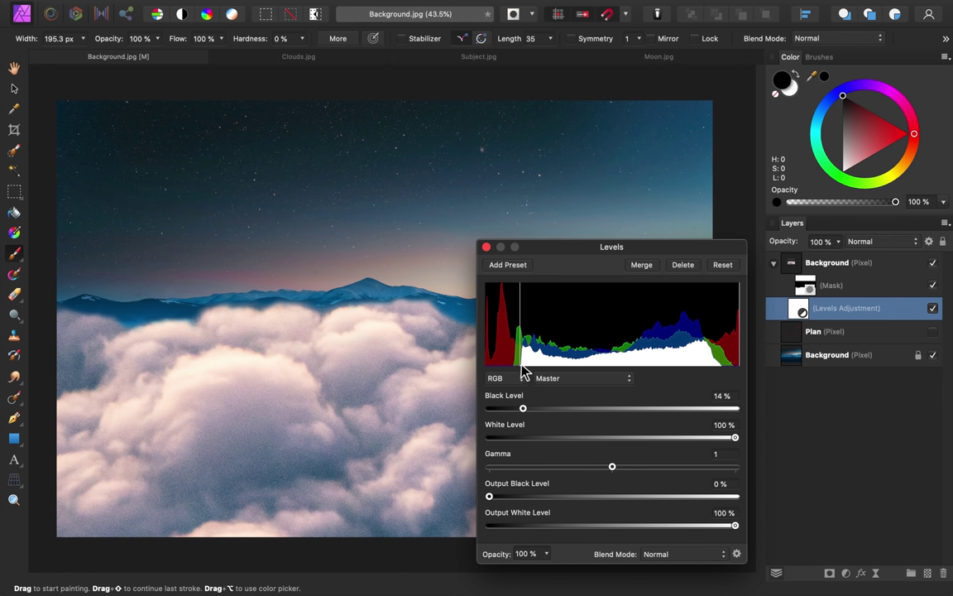
drag(523, 409, 478, 412)
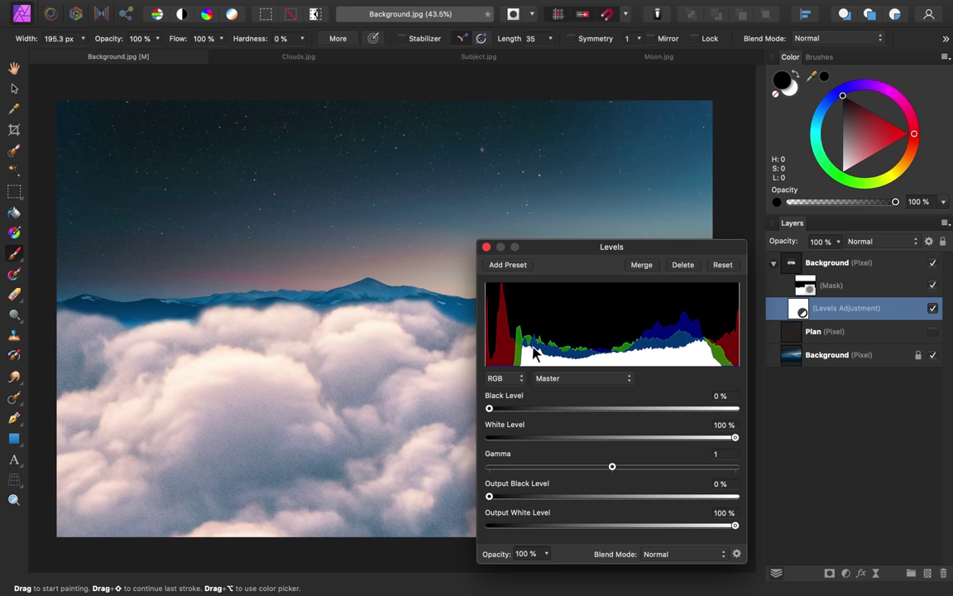
drag(490, 409, 523, 409)
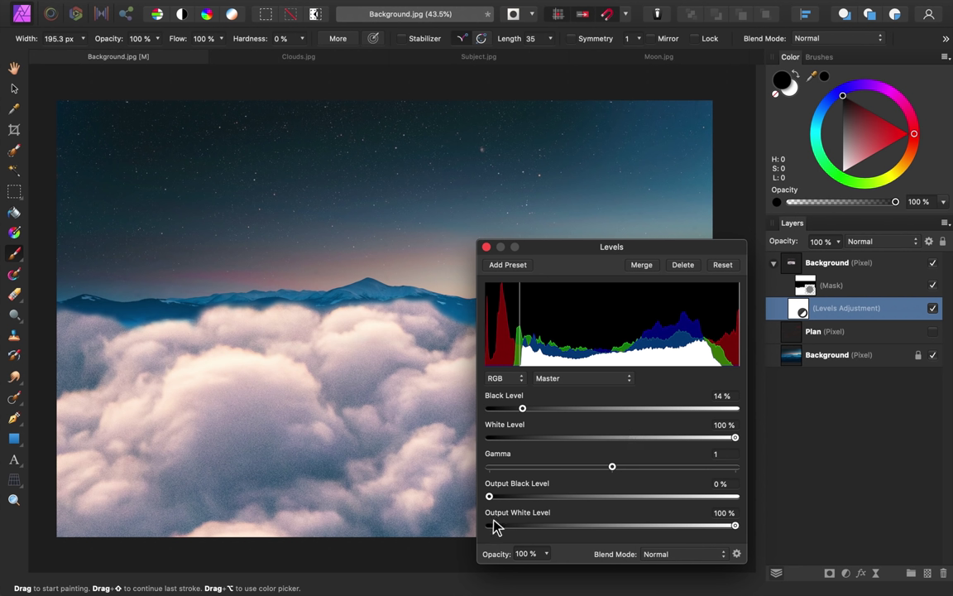
mouse_move(734, 526)
mouse_down()
mouse_move(622, 533)
mouse_move(739, 535)
mouse_move(731, 532)
mouse_up()
click(487, 246)
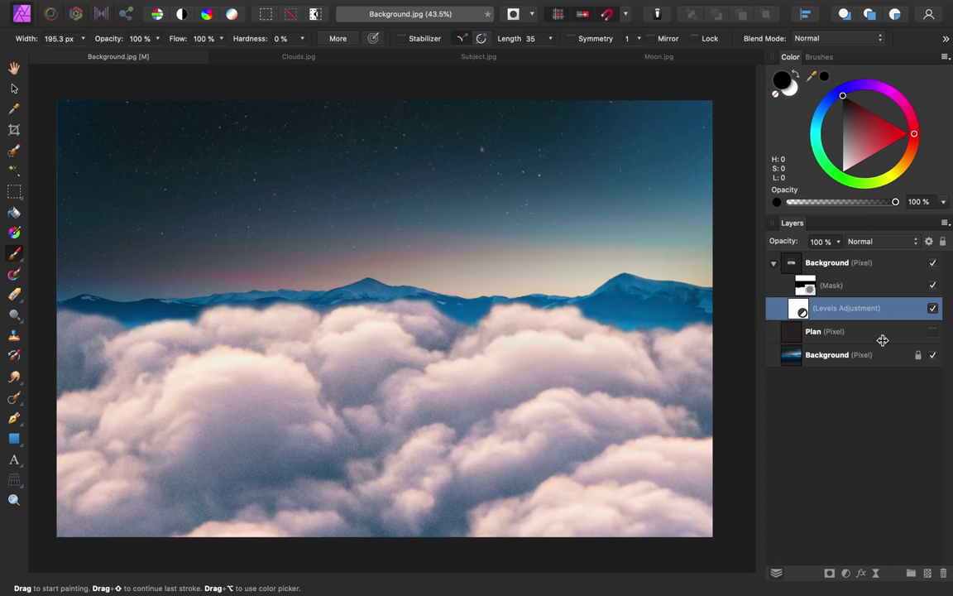
click(933, 308)
click(933, 308)
Add an HSL adjustment to the clouds layer and raise its saturation shift slightly.
click(846, 574)
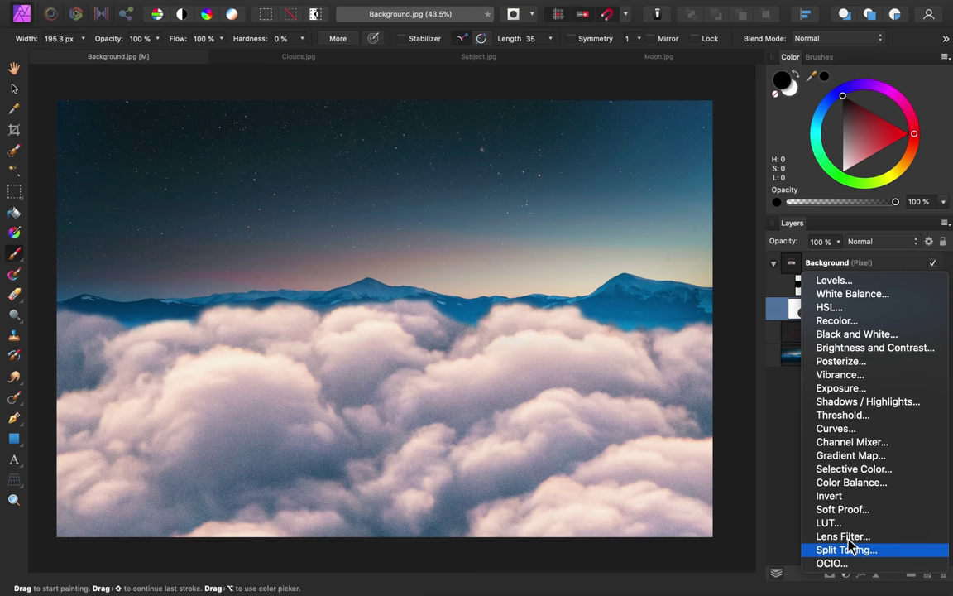
click(830, 307)
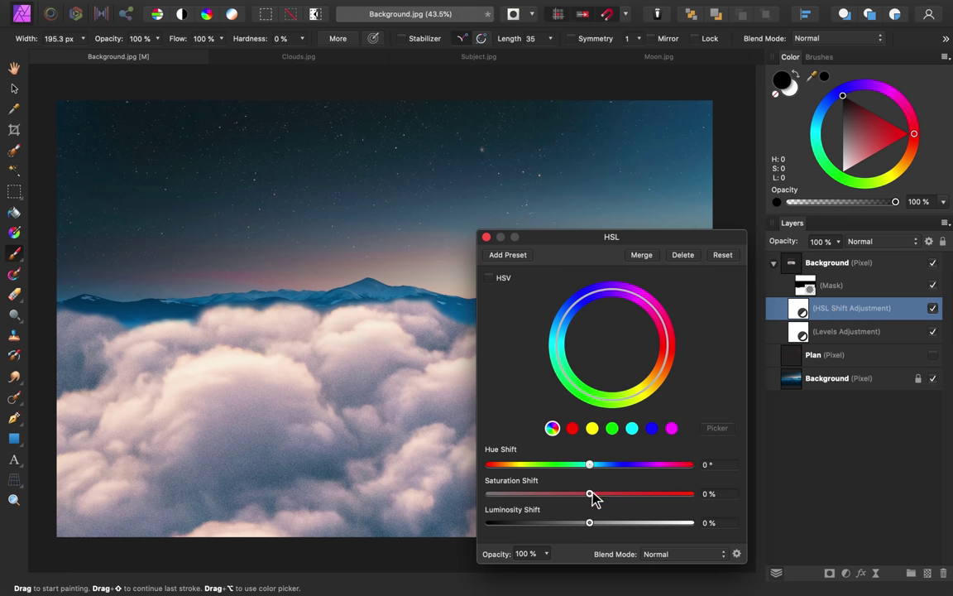
mouse_move(591, 495)
mouse_down()
mouse_move(634, 496)
mouse_move(606, 494)
mouse_up()
click(486, 237)
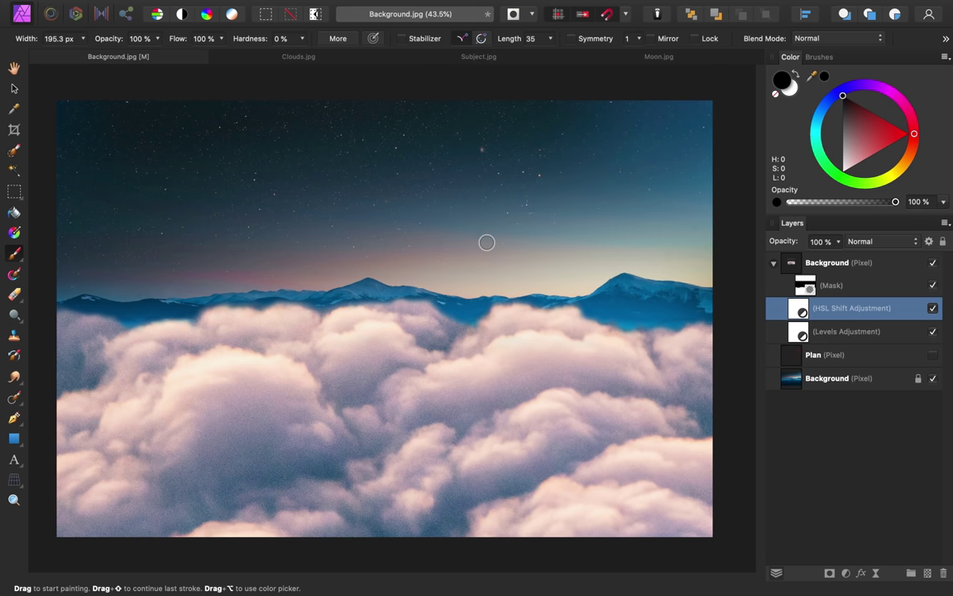
Rename the masked cloud image layer as Clouds.
click(825, 265)
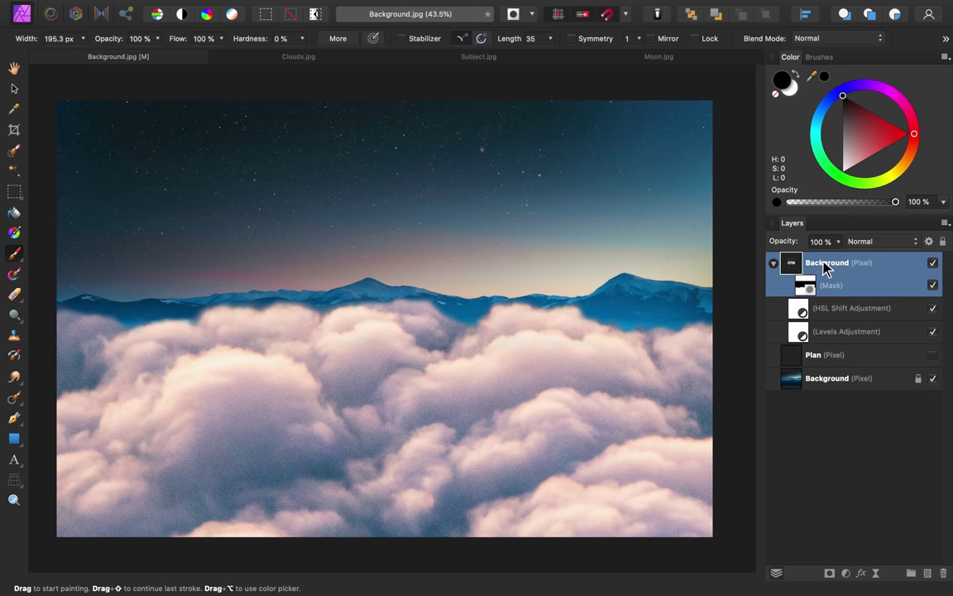
double_click(825, 263)
text(Clouds)
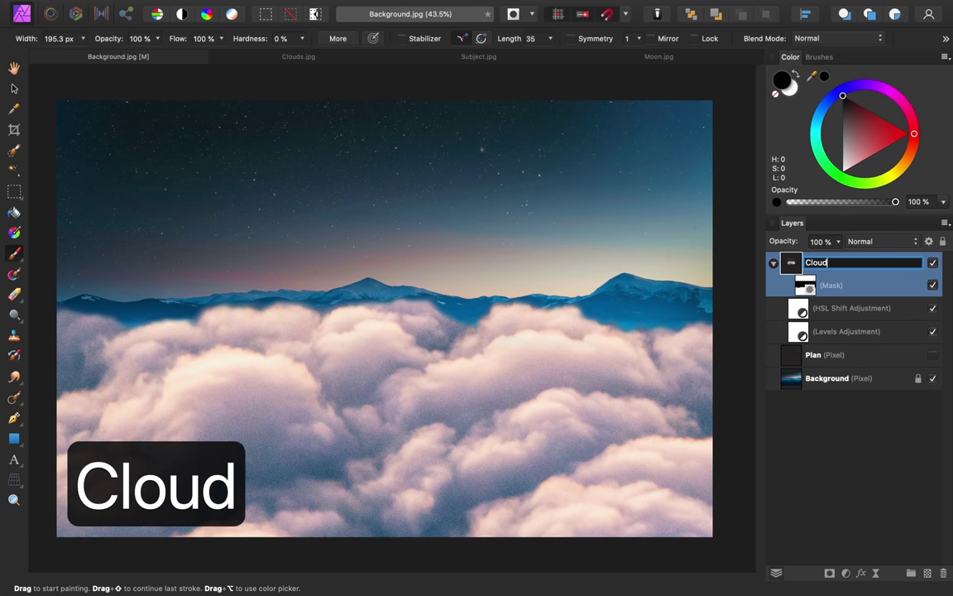
key(Return)
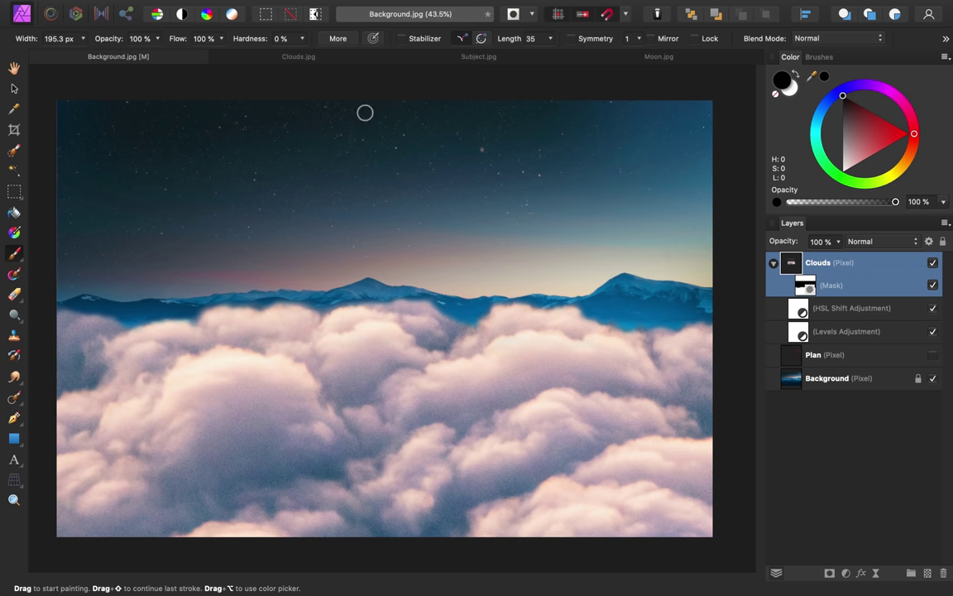
Copy the Subject.jpg image into Background.jpg as a new layer above Clouds and centre it on the canvas.
click(445, 64)
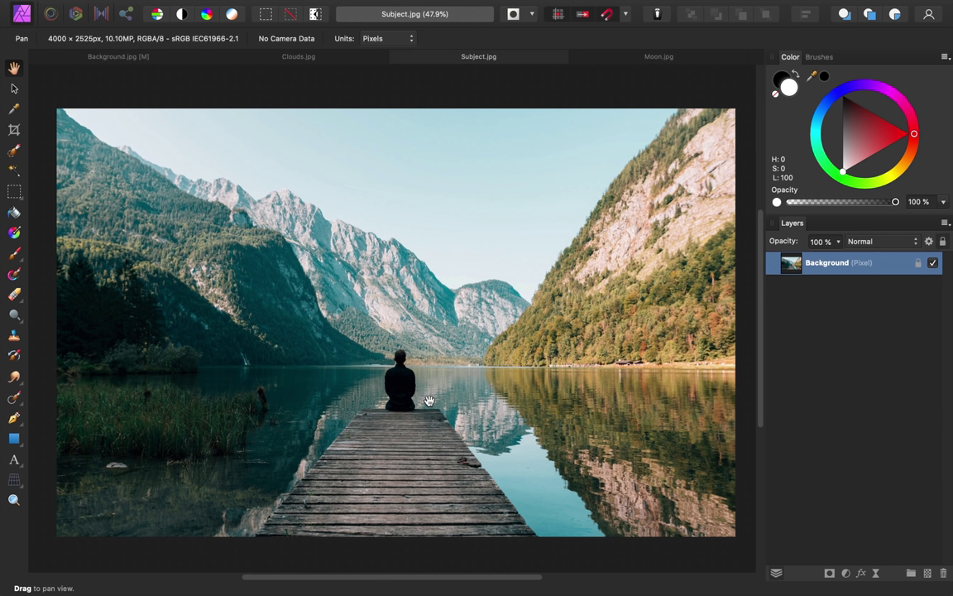
key(super+c)
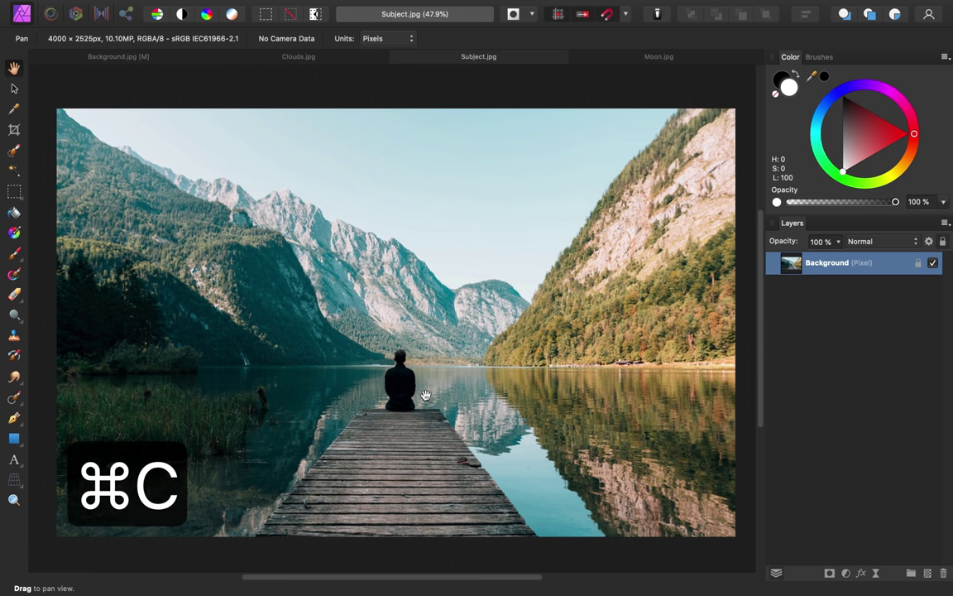
click(118, 56)
key(b)
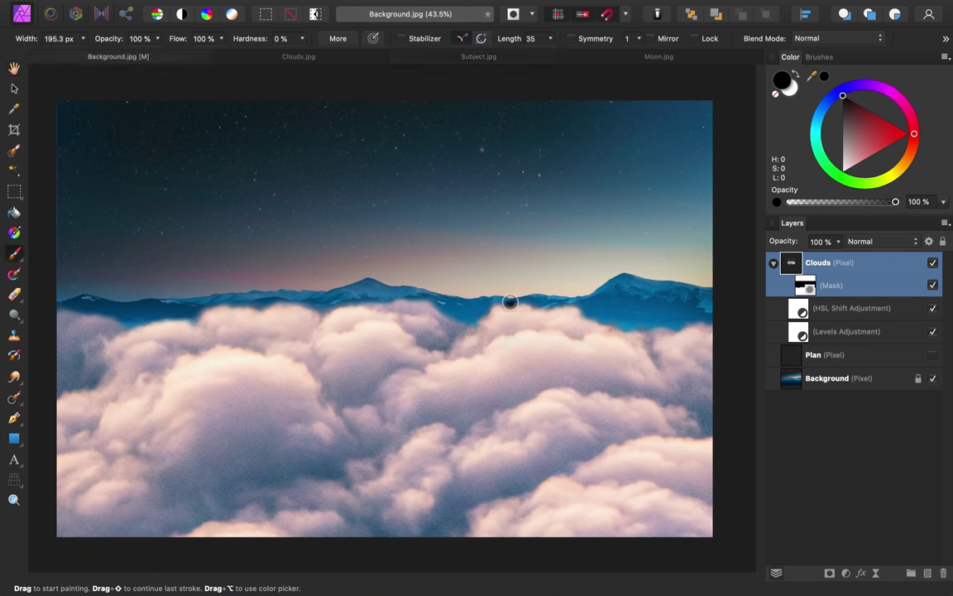
key(super+v)
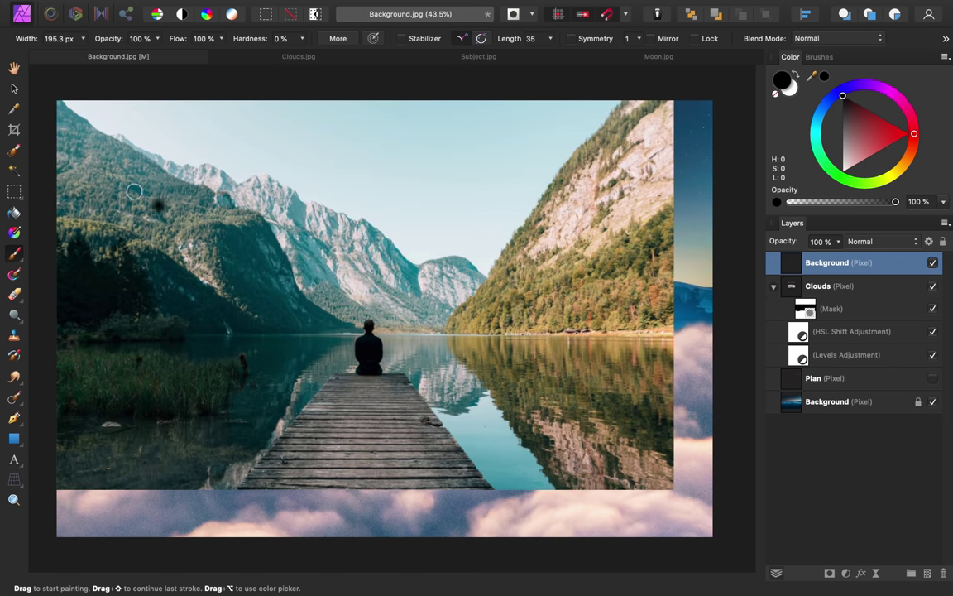
click(14, 89)
drag(417, 335, 438, 357)
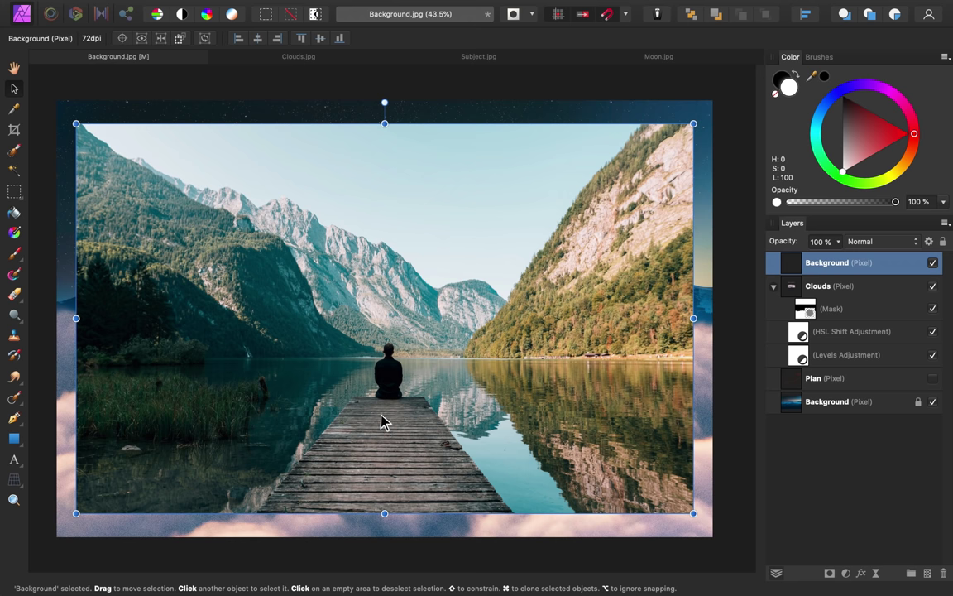
Select the seated man and the whole wooden dock with a 46 px Selection Brush that snaps to edges.
click(15, 155)
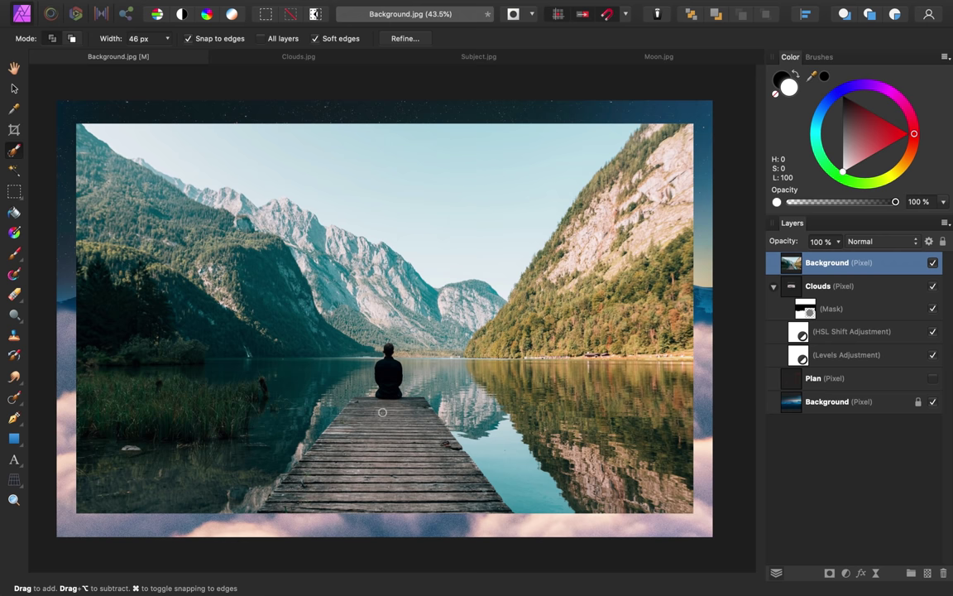
scroll(382, 405, up, 6)
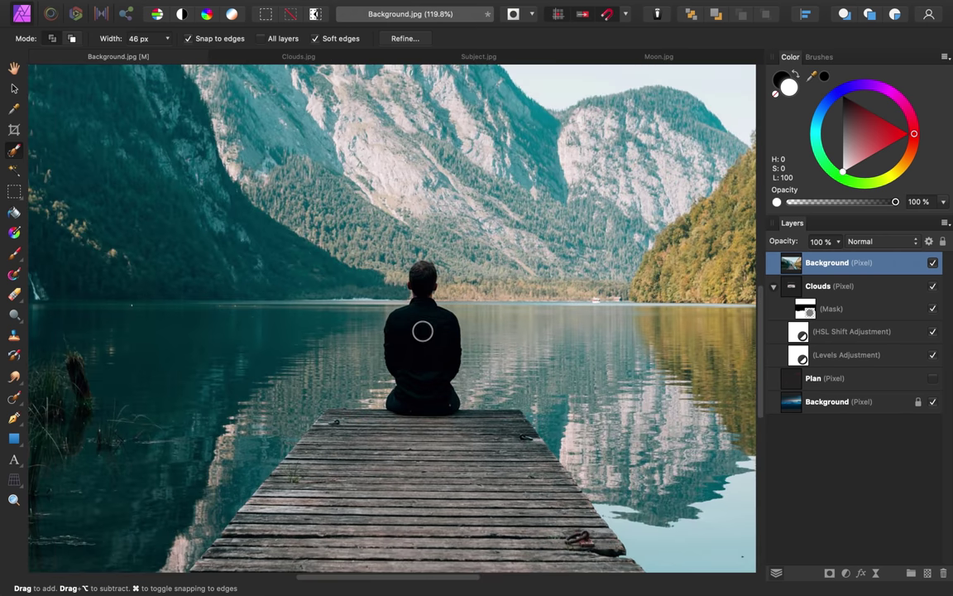
drag(422, 333, 423, 330)
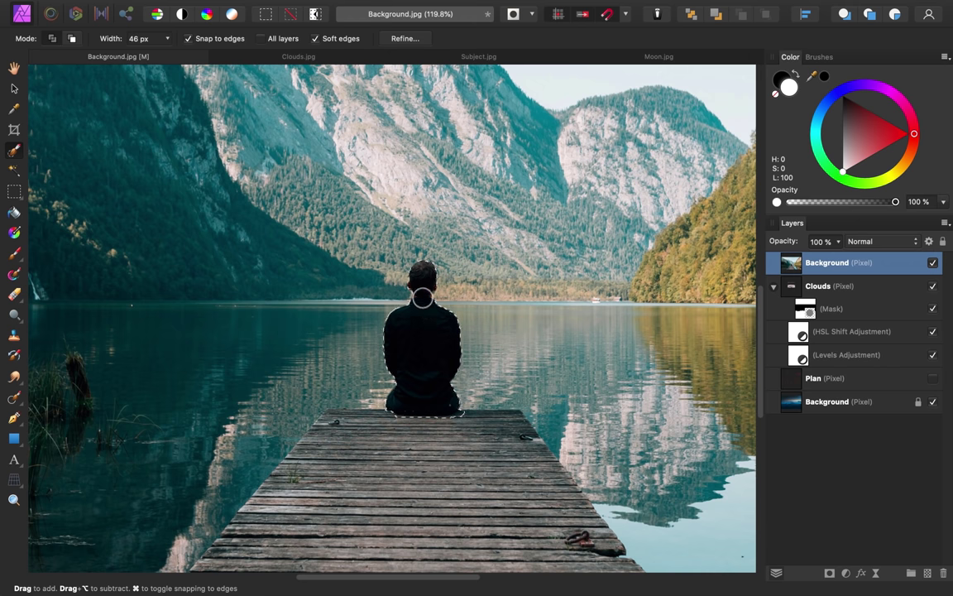
scroll(439, 323, down, 5)
scroll(428, 292, left, 1)
drag(435, 262, 407, 245)
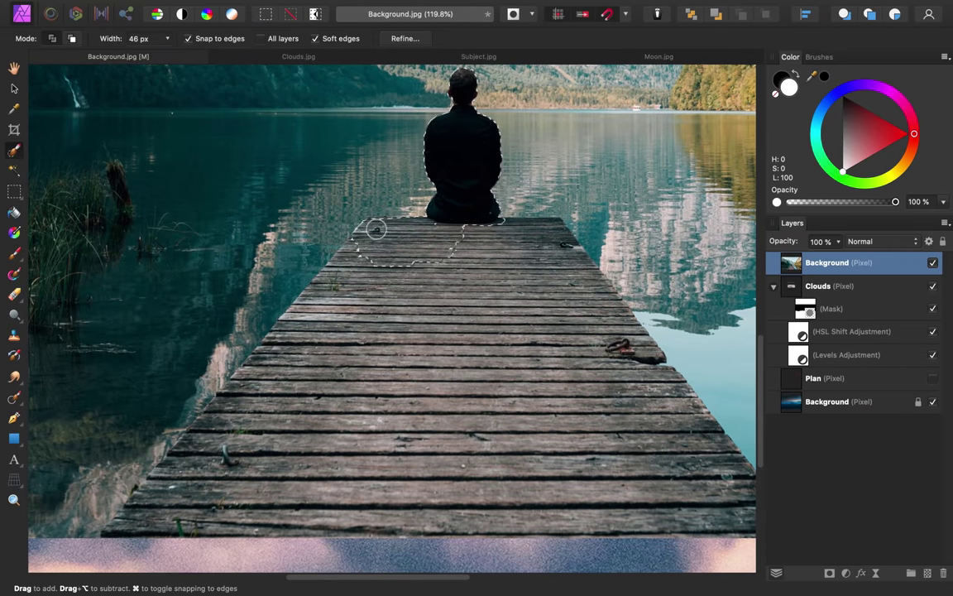
mouse_move(341, 300)
mouse_down()
mouse_move(160, 517)
mouse_move(276, 440)
mouse_move(700, 494)
mouse_move(466, 526)
mouse_move(502, 302)
mouse_move(351, 361)
mouse_up()
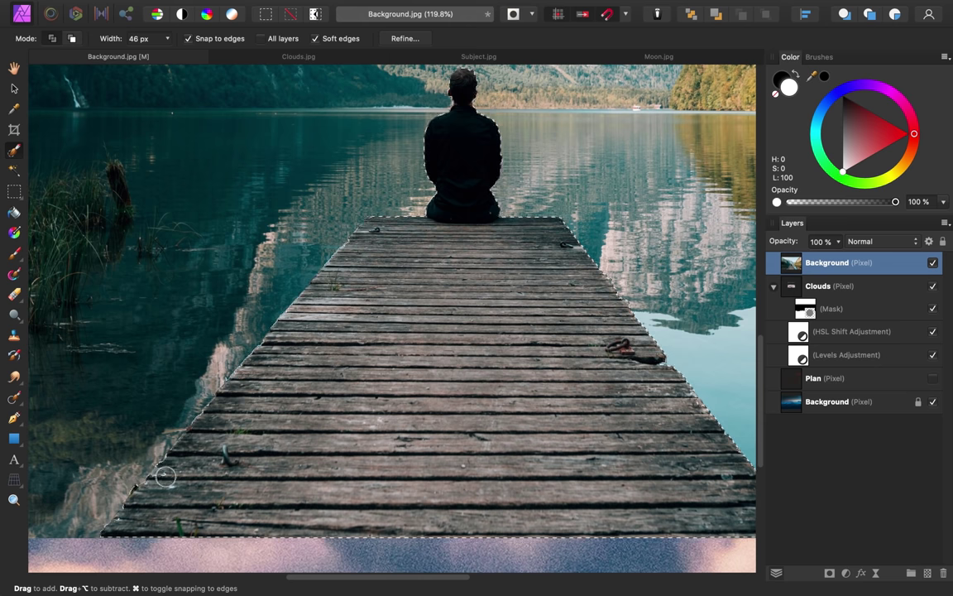
scroll(319, 366, down, 3)
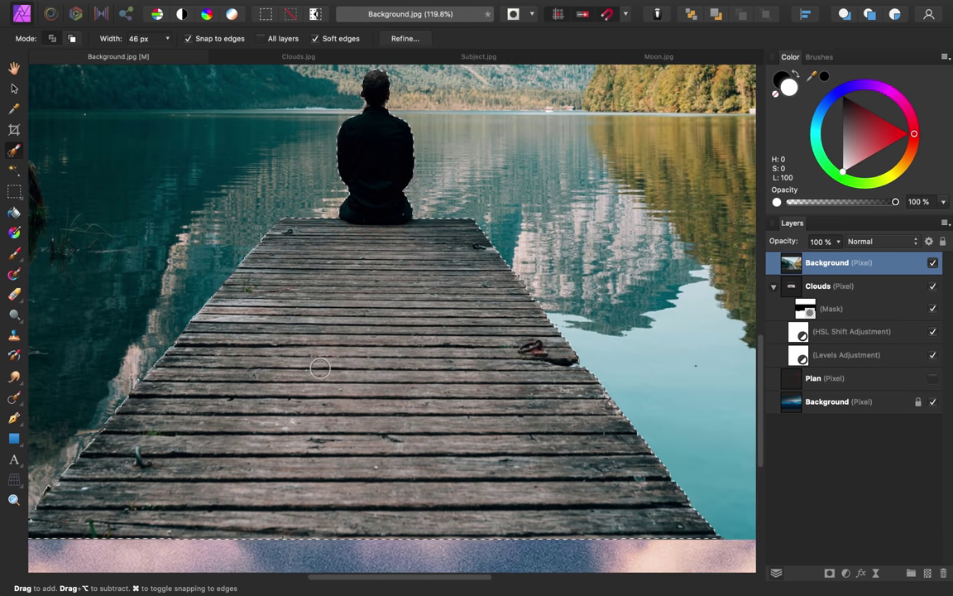
scroll(320, 367, down, 3)
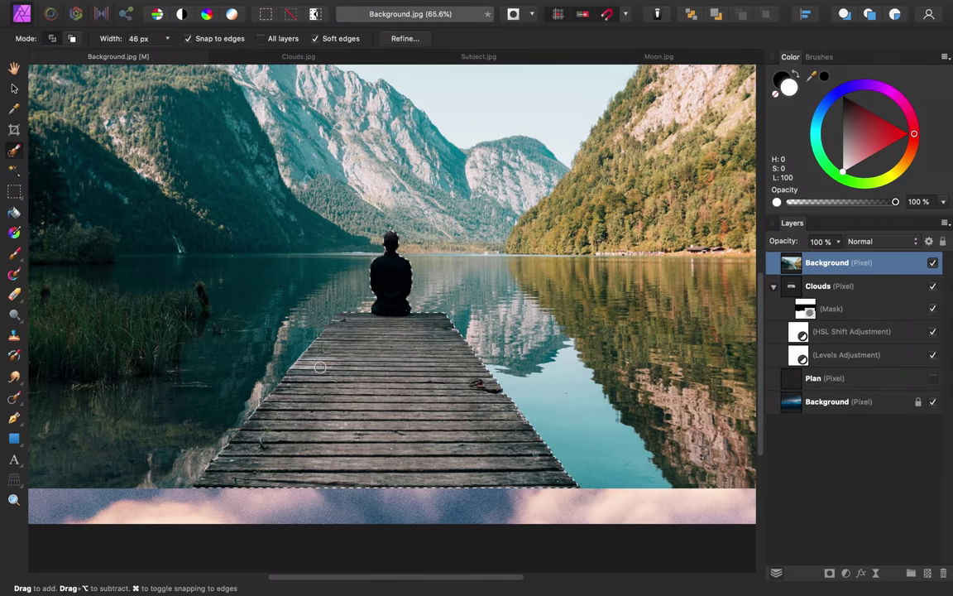
Mask the subject layer to the man-and-dock selection and deselect.
click(830, 573)
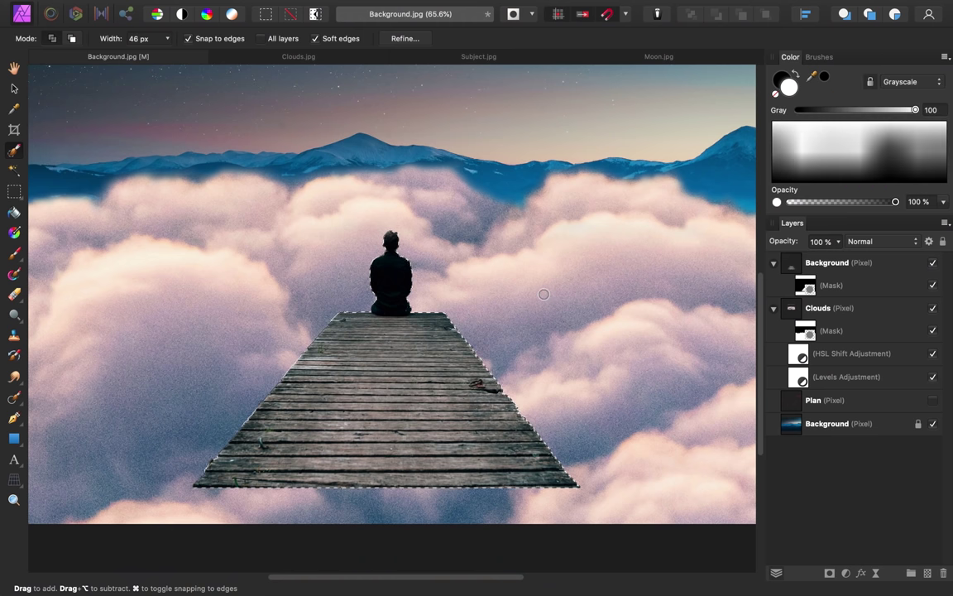
key(super+d)
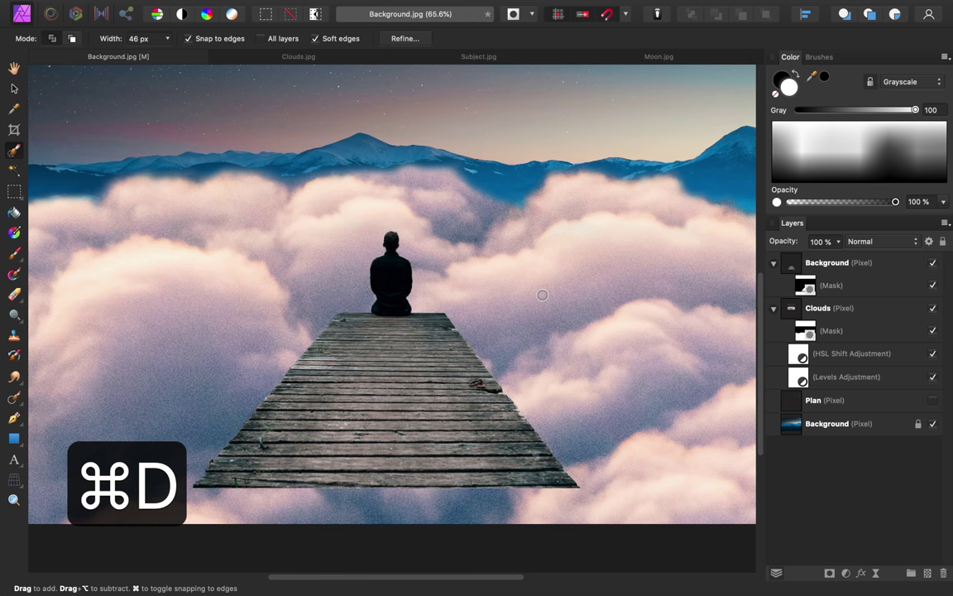
scroll(490, 272, down, 5)
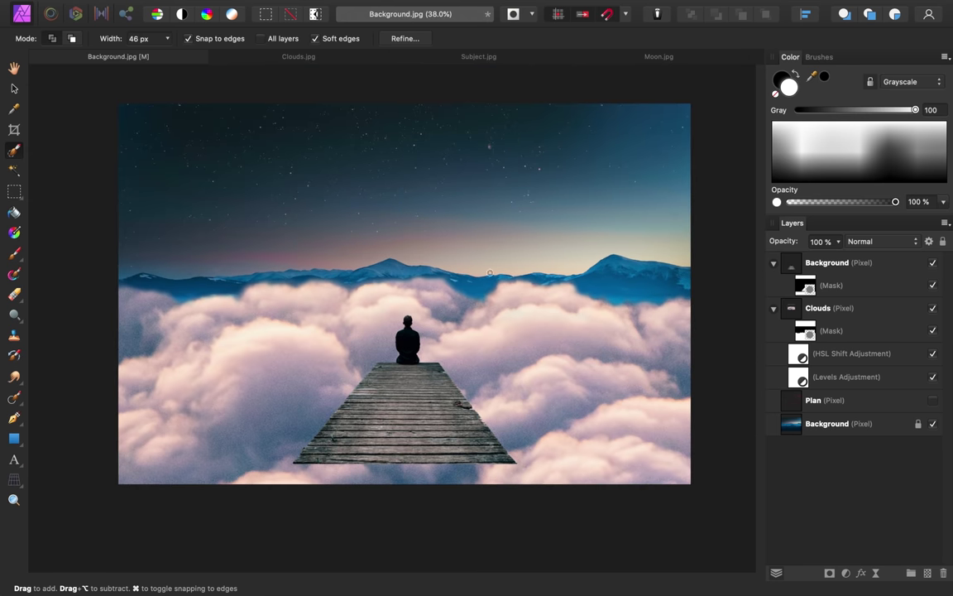
Enlarge the masked subject layer and position it centred horizontally, with the dock running off the canvas's lower edge.
click(14, 89)
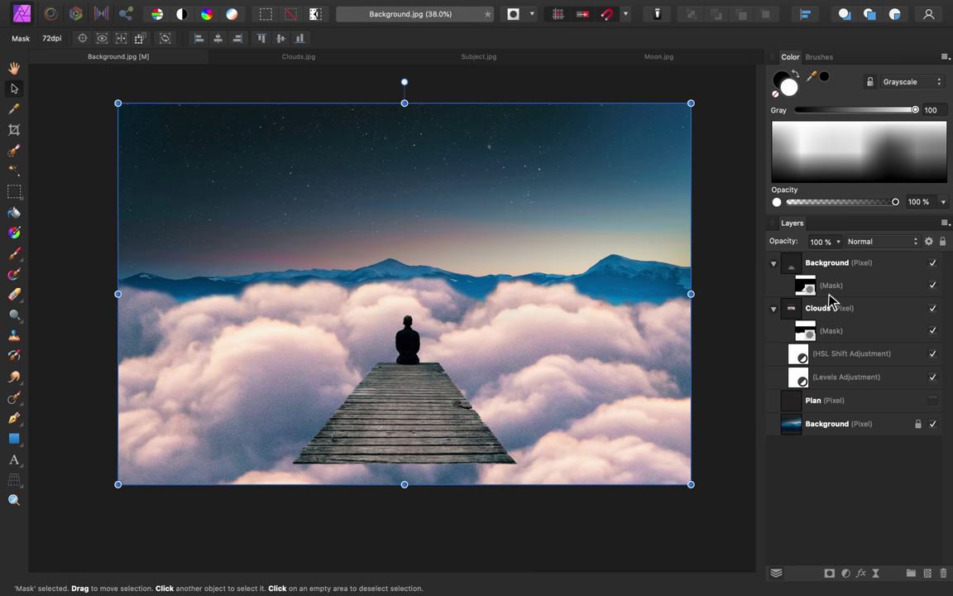
click(832, 264)
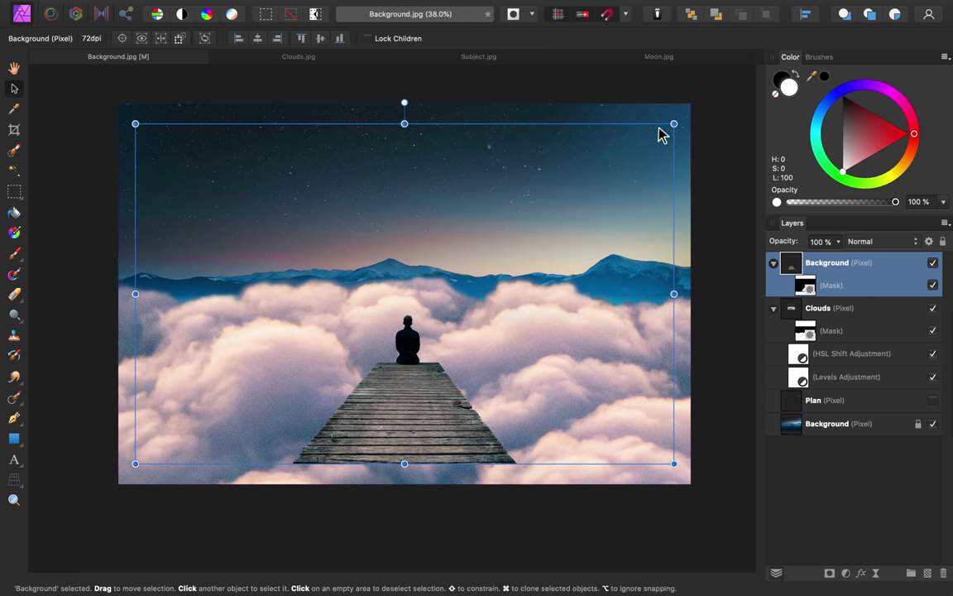
drag(673, 125, 756, 71)
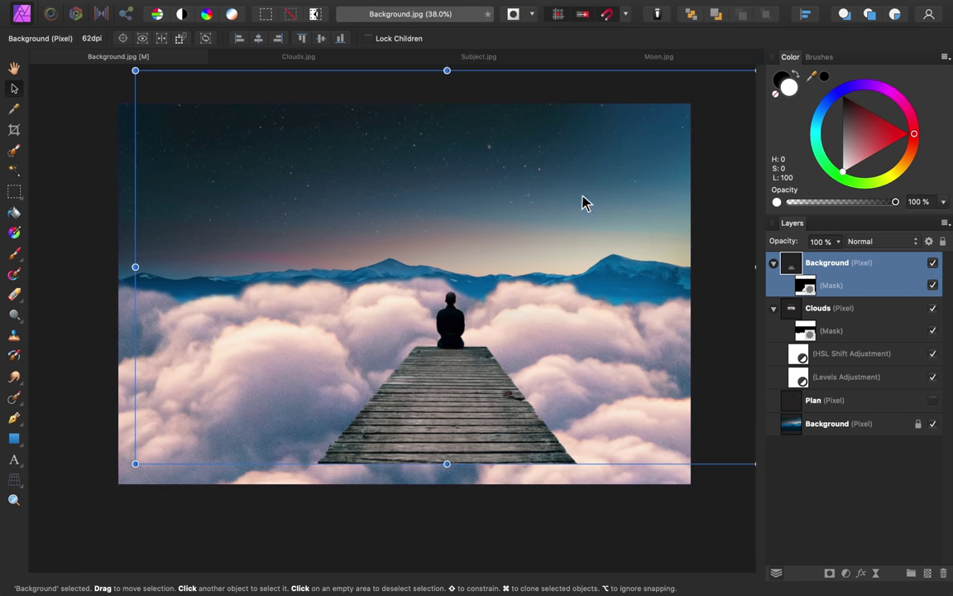
drag(591, 196, 532, 240)
drag(704, 506, 725, 524)
drag(555, 403, 530, 423)
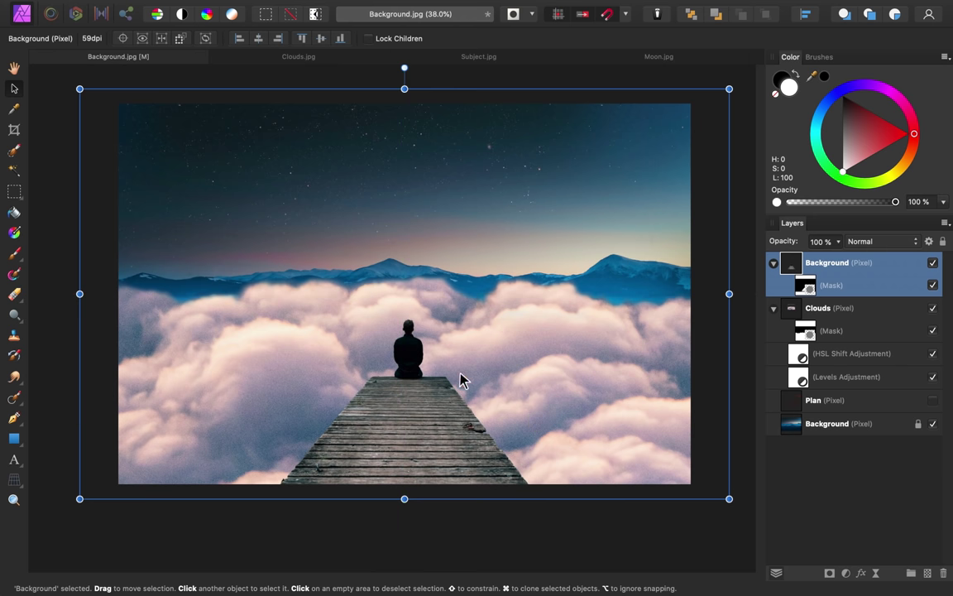
drag(468, 340, 470, 351)
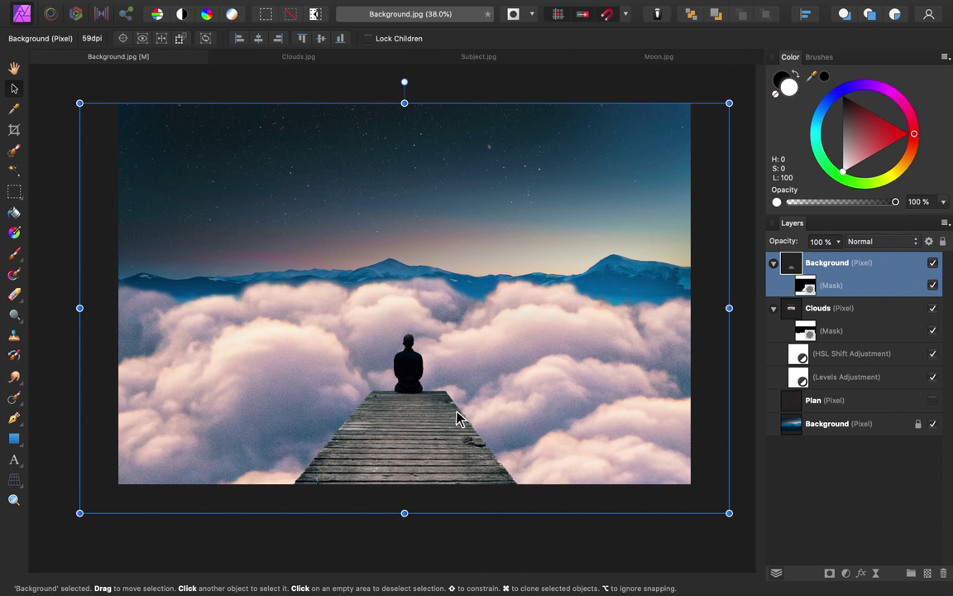
Add a Levels adjustment and nest it inside the man-and-dock layer.
click(846, 574)
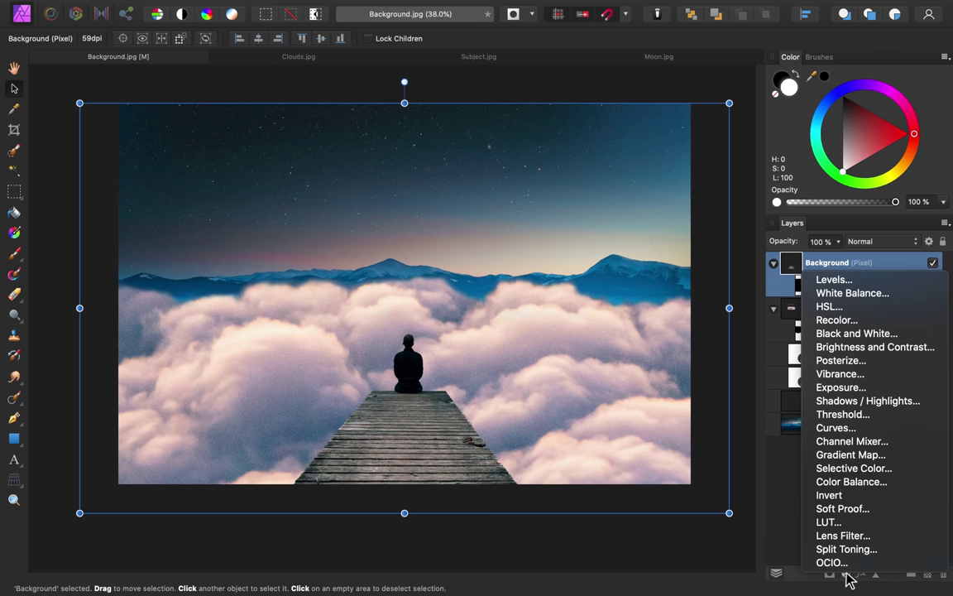
click(855, 283)
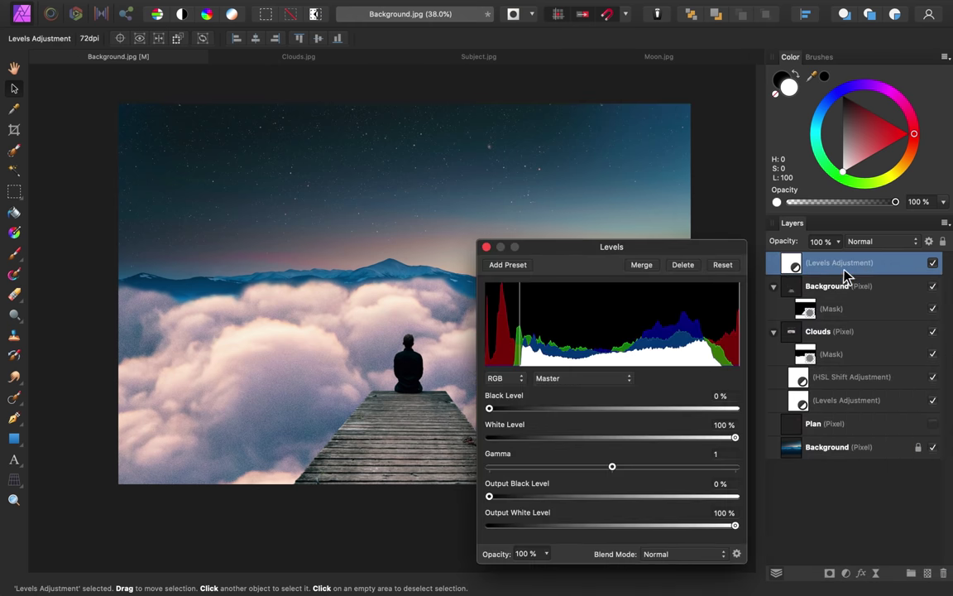
drag(819, 266, 835, 284)
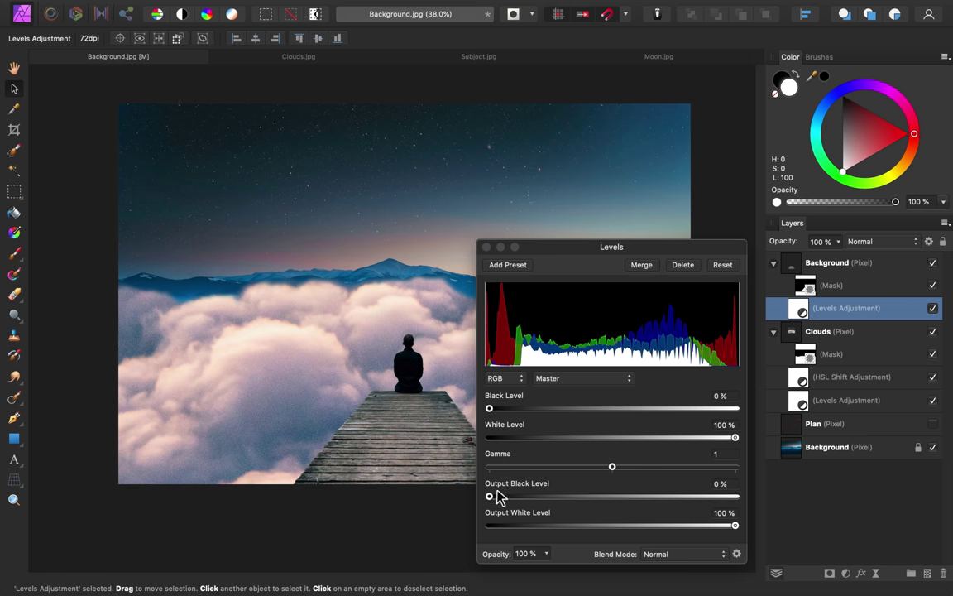
Set the subject's Levels output black level to 11% and white level to 93%, and compare with the adjustment off and on.
drag(489, 496, 522, 501)
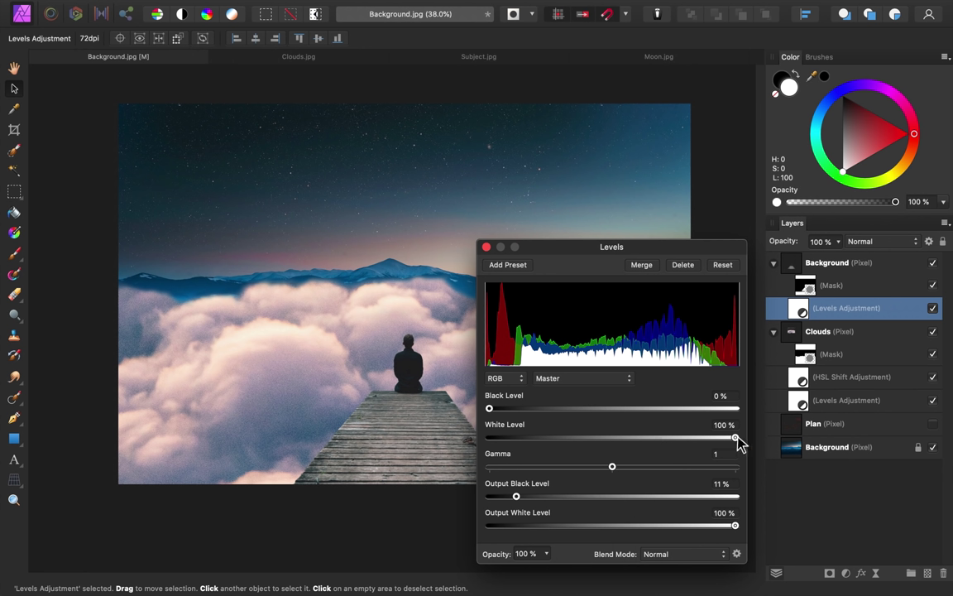
drag(736, 438, 722, 442)
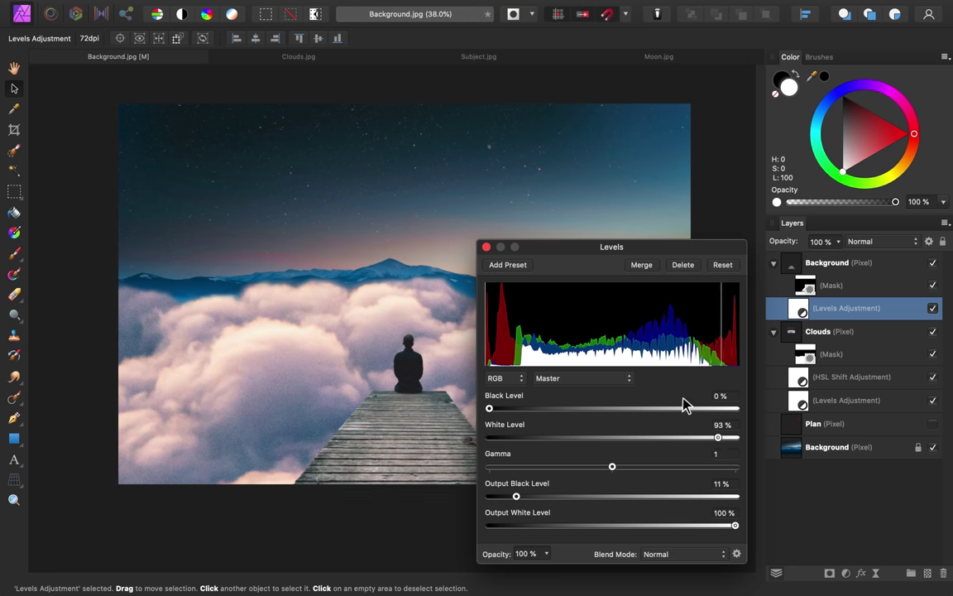
click(486, 247)
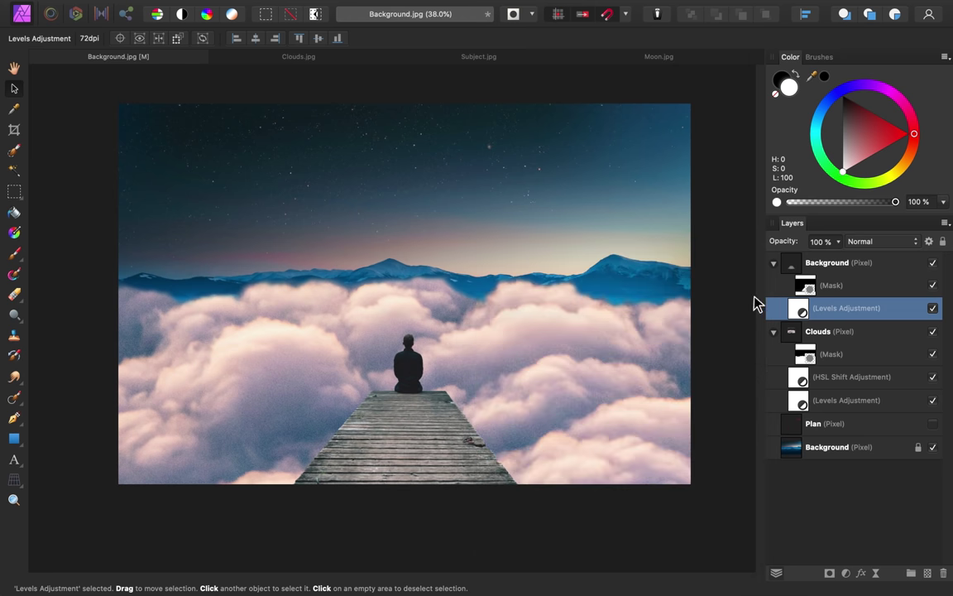
click(933, 308)
click(933, 308)
Add a Curves adjustment to the man-and-dock layer and raise its Red channel from a tone picked on the dock planks.
click(852, 571)
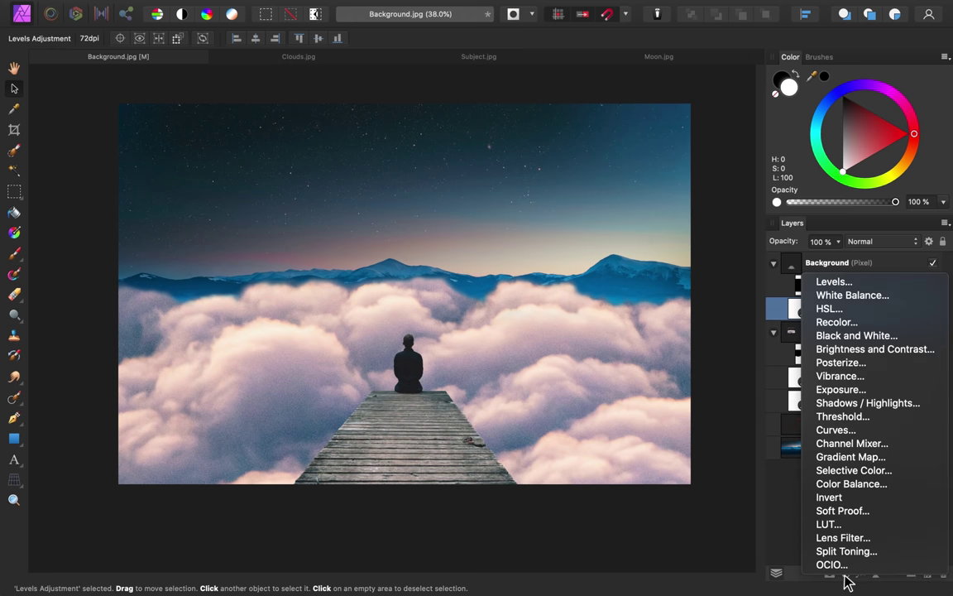
click(854, 433)
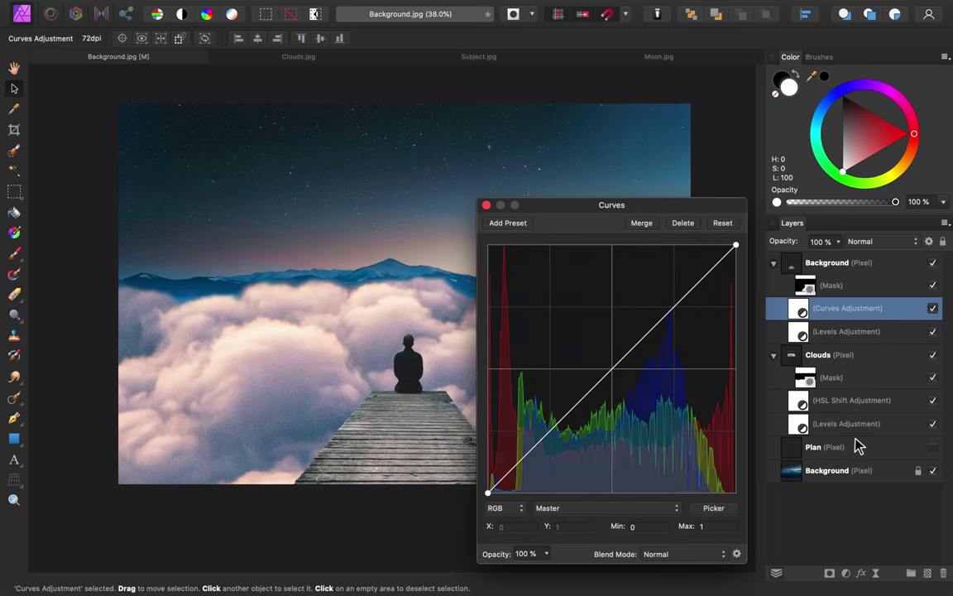
scroll(403, 418, right, 5)
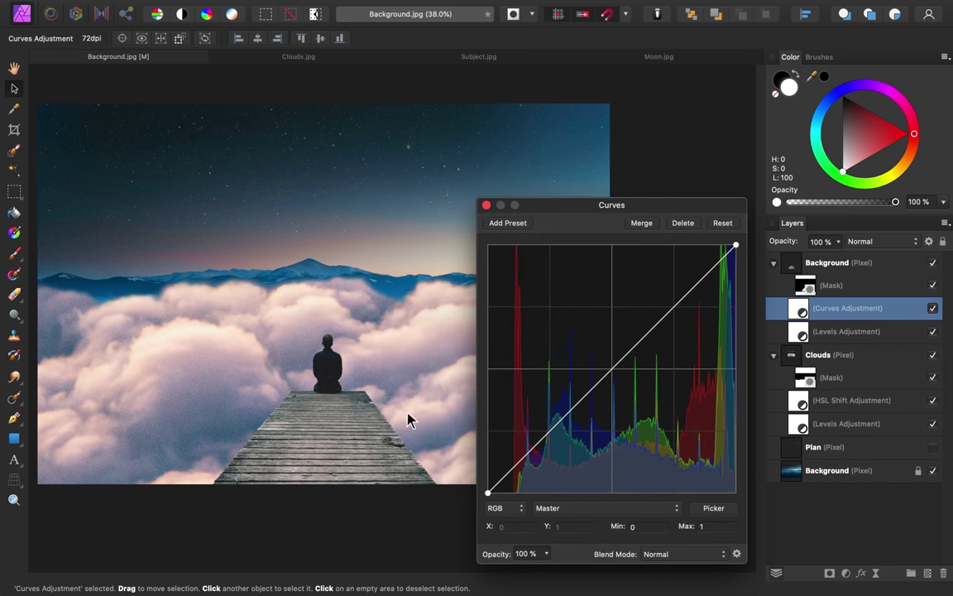
click(599, 510)
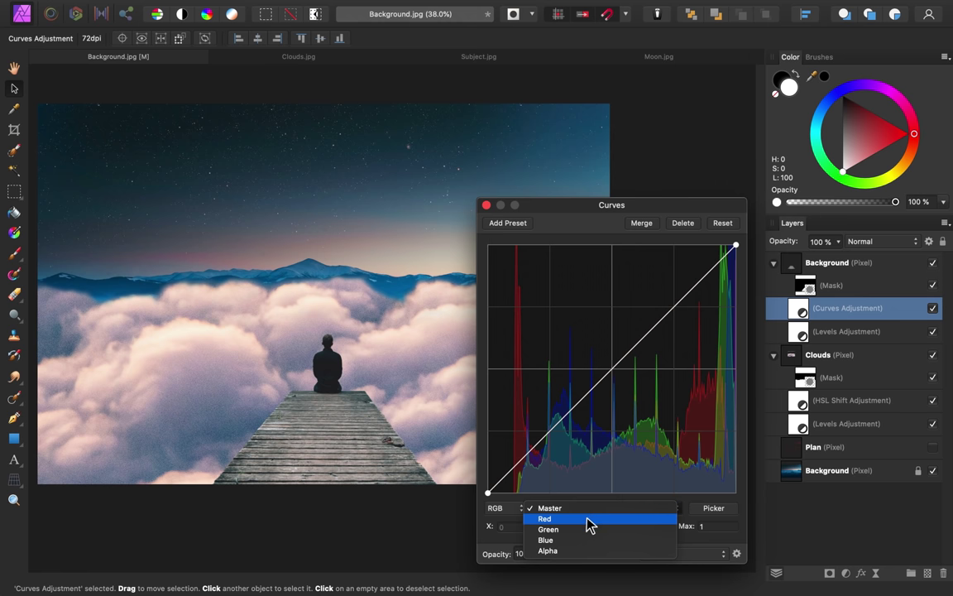
click(591, 519)
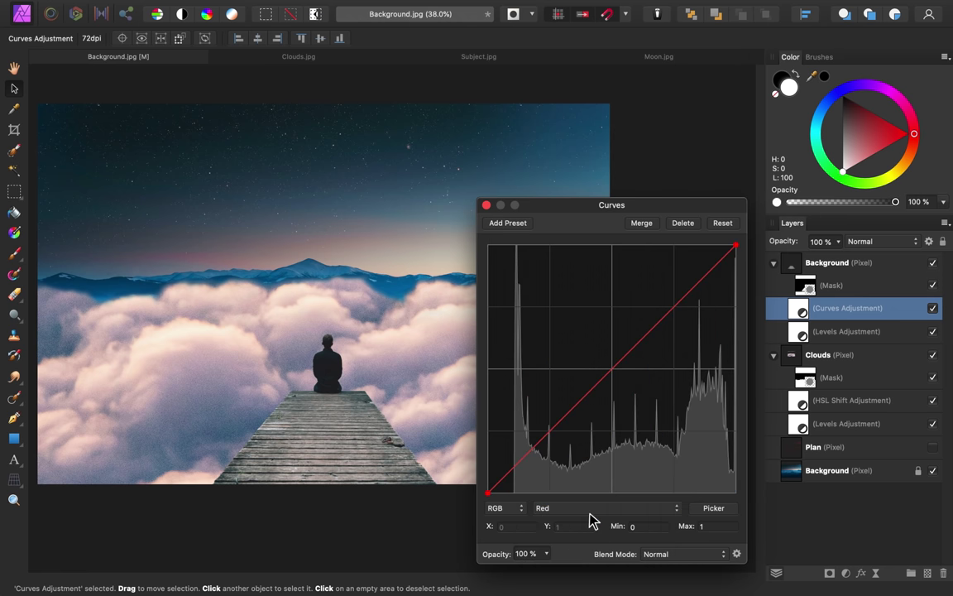
click(713, 509)
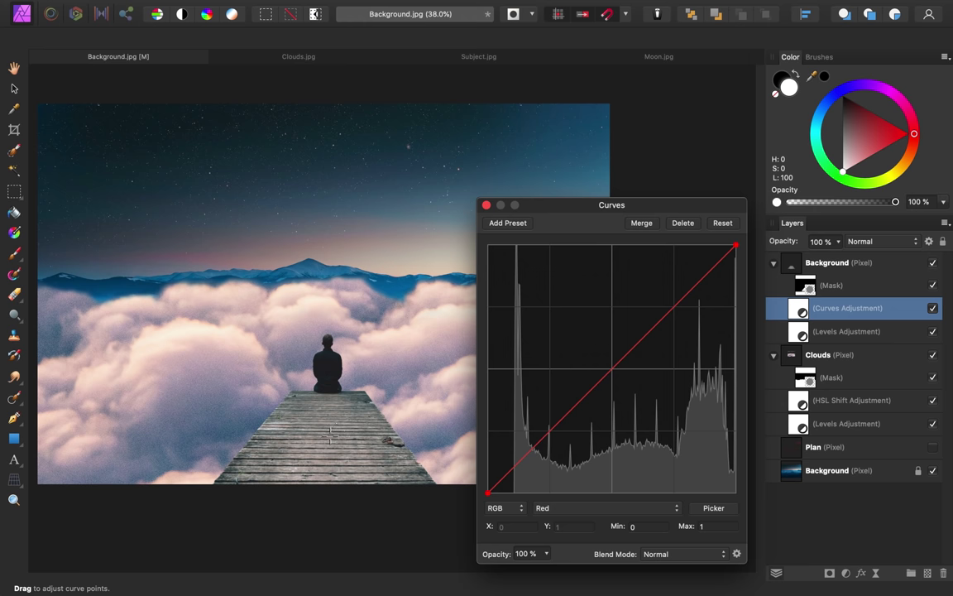
drag(332, 434, 331, 417)
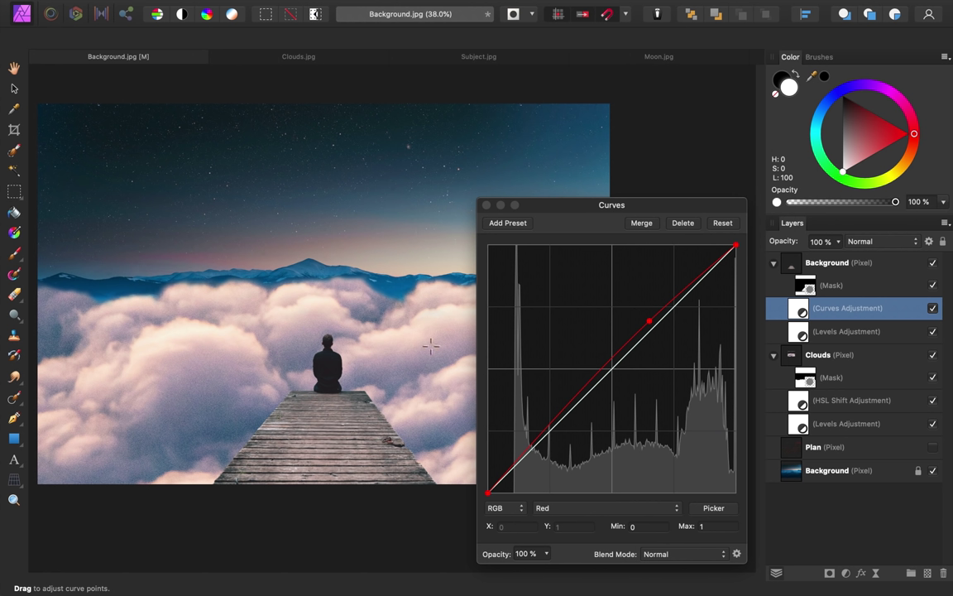
Lower the Green channel of the dock's Curves adjustment from a tone picked on the planks.
click(612, 508)
click(602, 520)
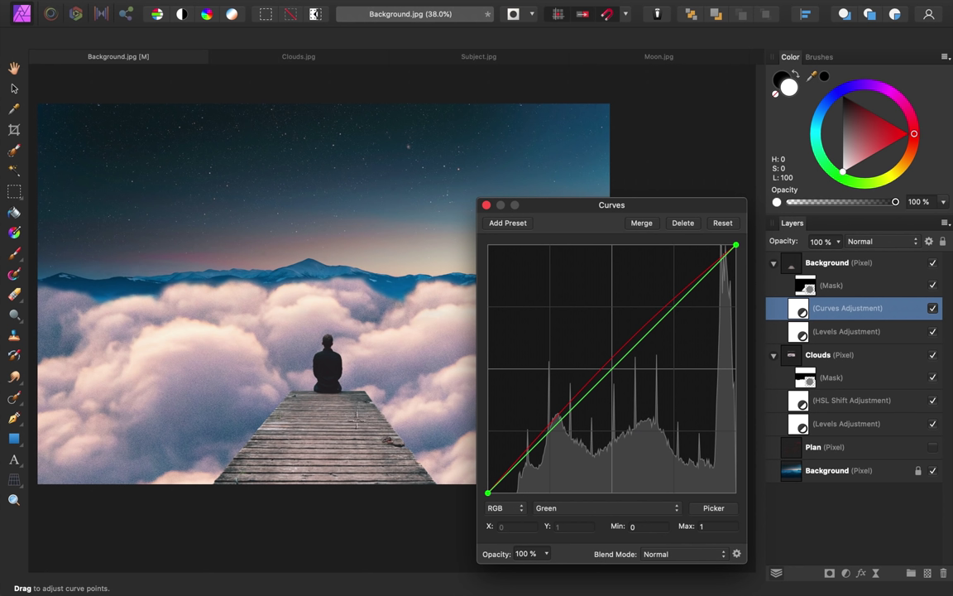
drag(338, 430, 343, 444)
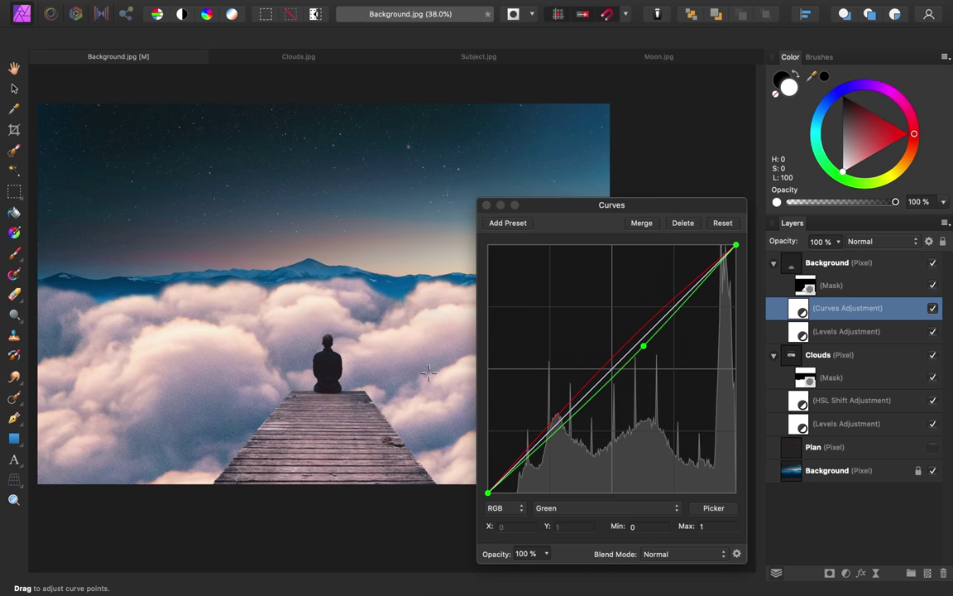
Slightly raise the Blue channel of the dock's Curves adjustment in the darker tones, and compare with the adjustment off and on.
click(608, 508)
click(604, 519)
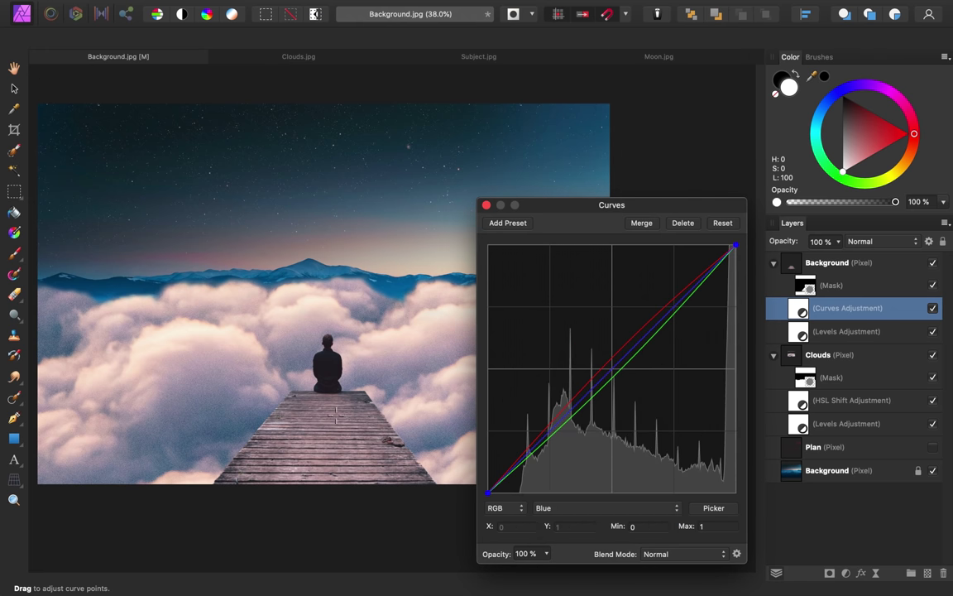
click(300, 401)
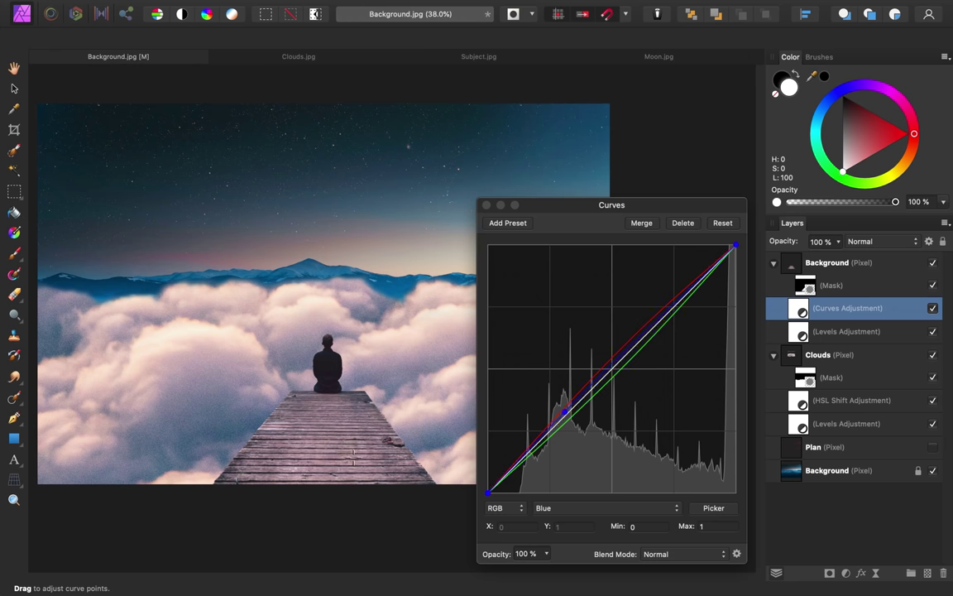
click(487, 204)
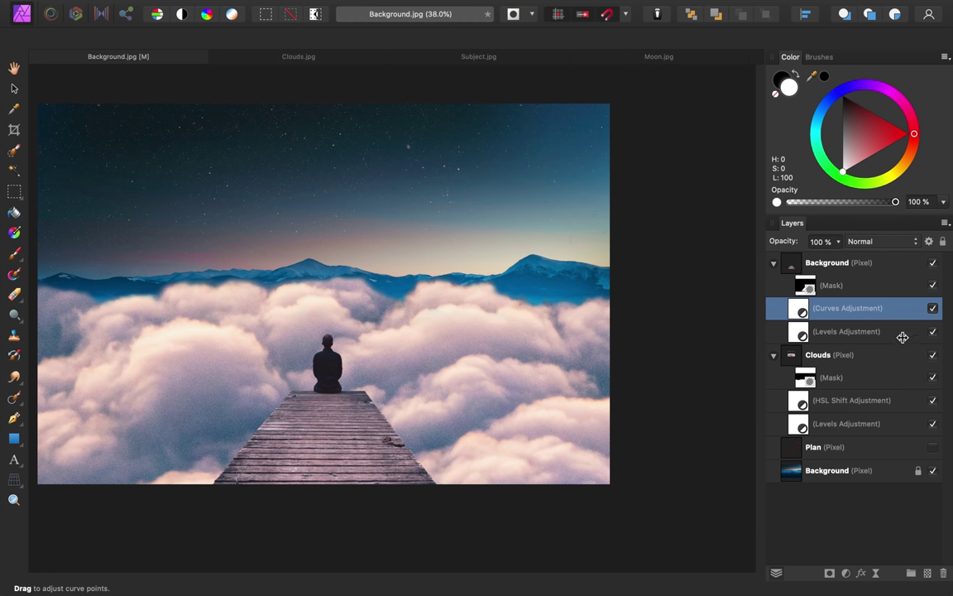
click(934, 308)
click(933, 308)
Add an HSL adjustment to the man-and-dock layer and increase its saturation slightly.
click(846, 574)
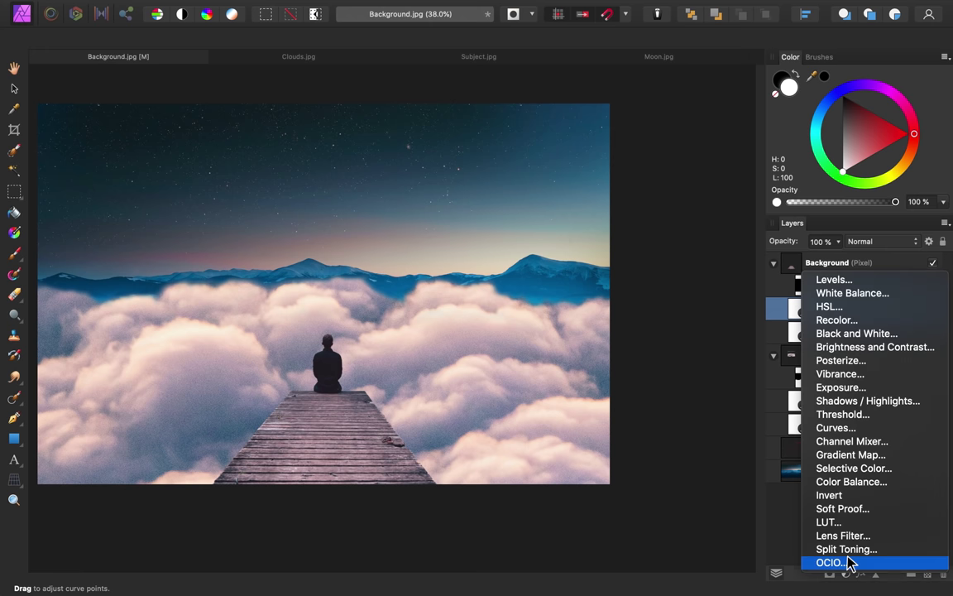
click(856, 308)
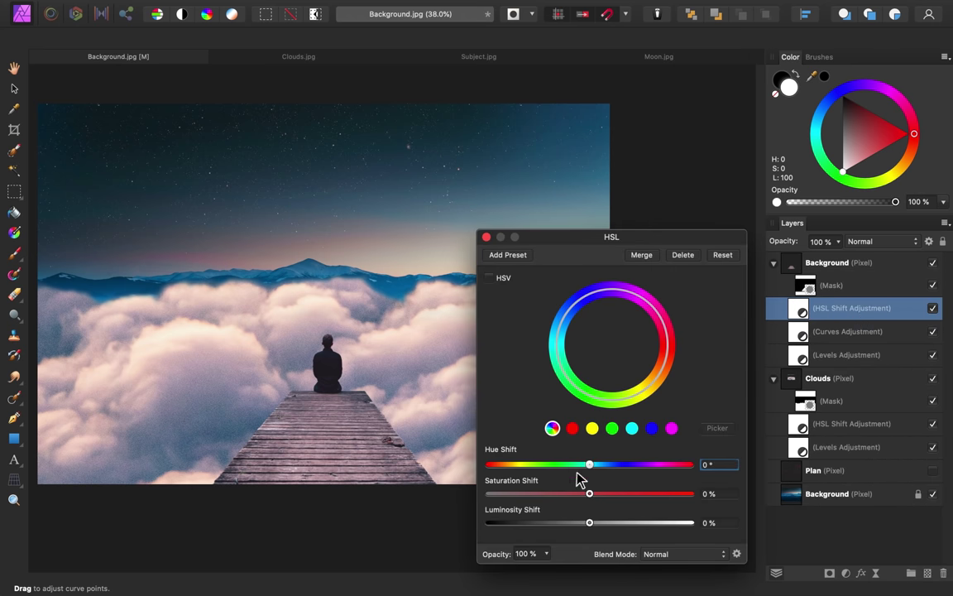
drag(589, 494, 607, 495)
click(486, 237)
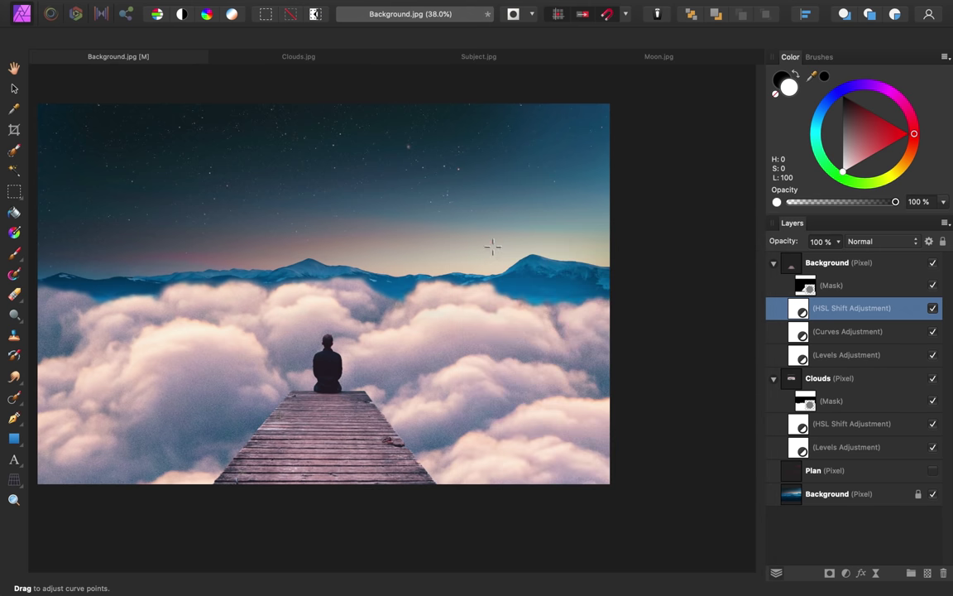
Rename the man-and-dock layer as Dock, and collapse the Dock and Clouds layers.
click(837, 265)
double_click(836, 263)
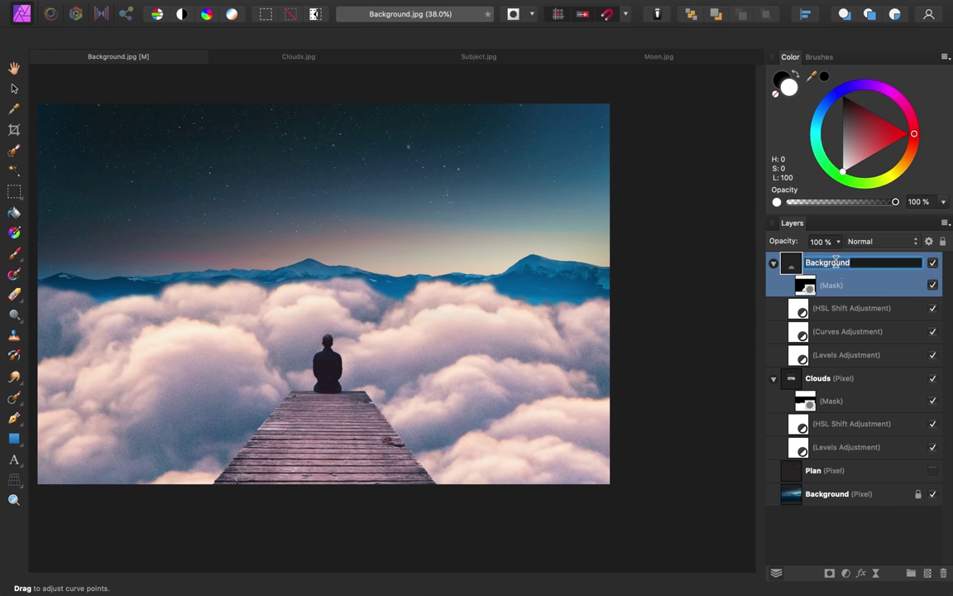
text(Dock)
key(Return)
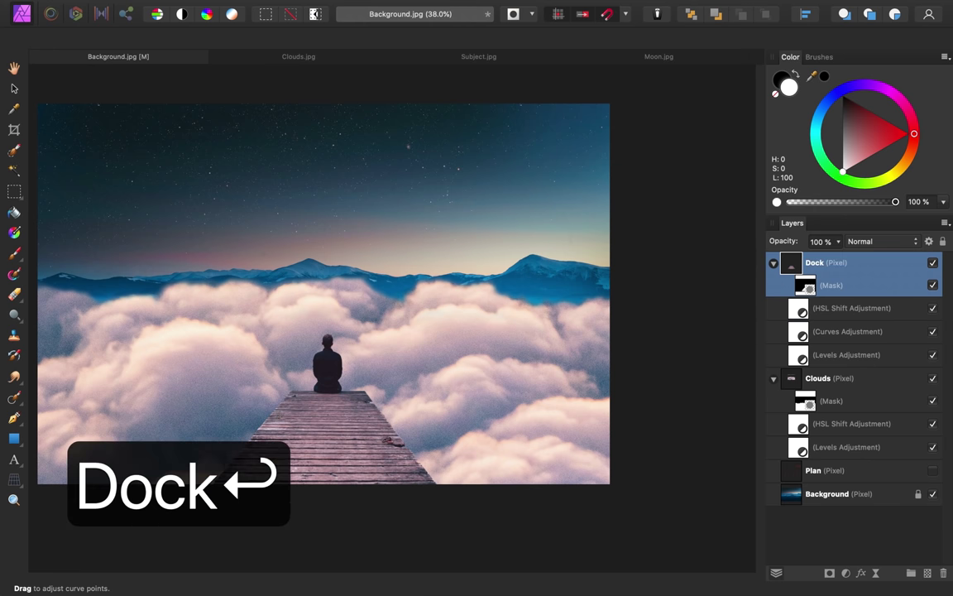
click(773, 263)
click(775, 286)
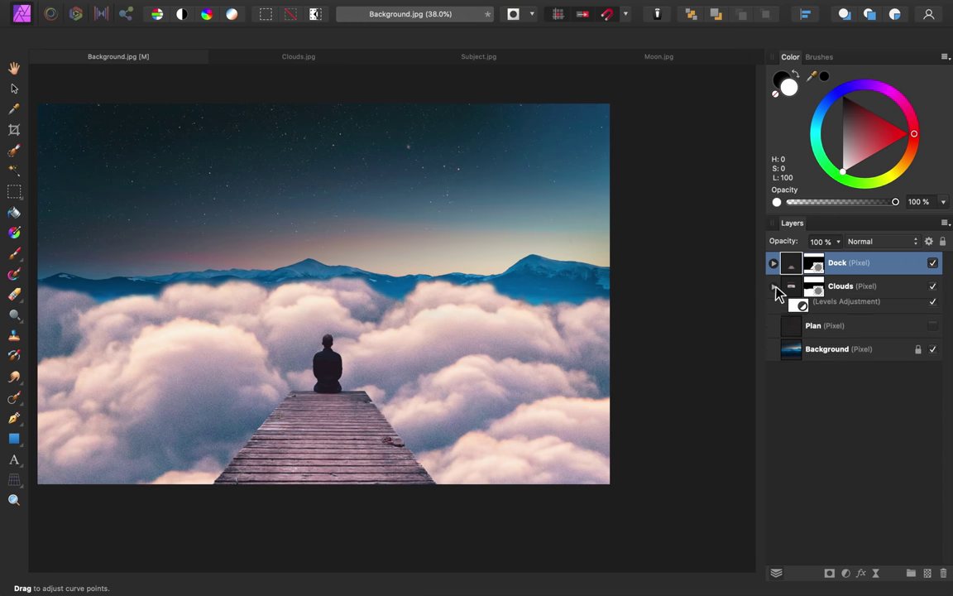
Select the seated man on the Dock layer with the Selection Brush, leaving the dock planks out.
click(859, 286)
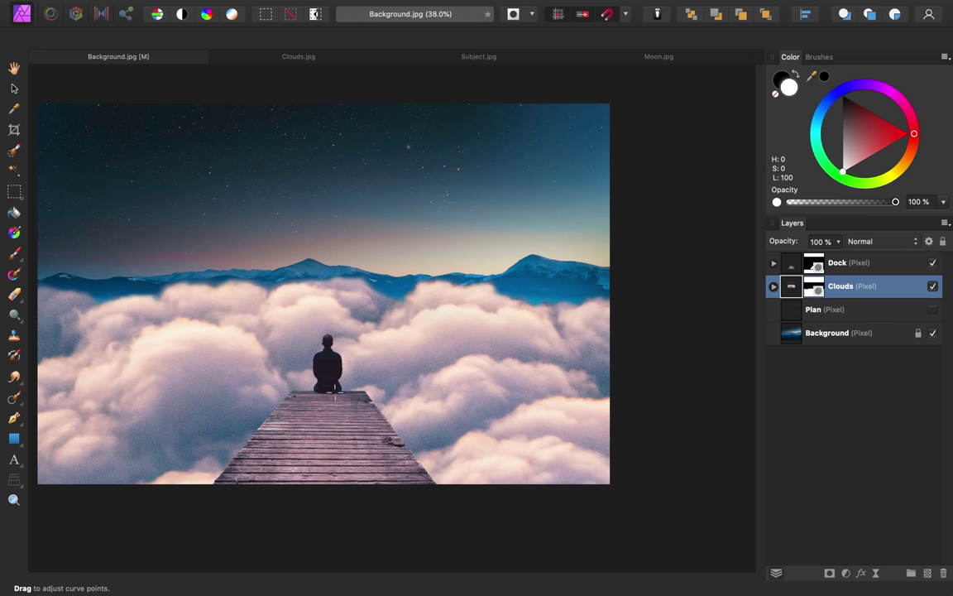
click(836, 265)
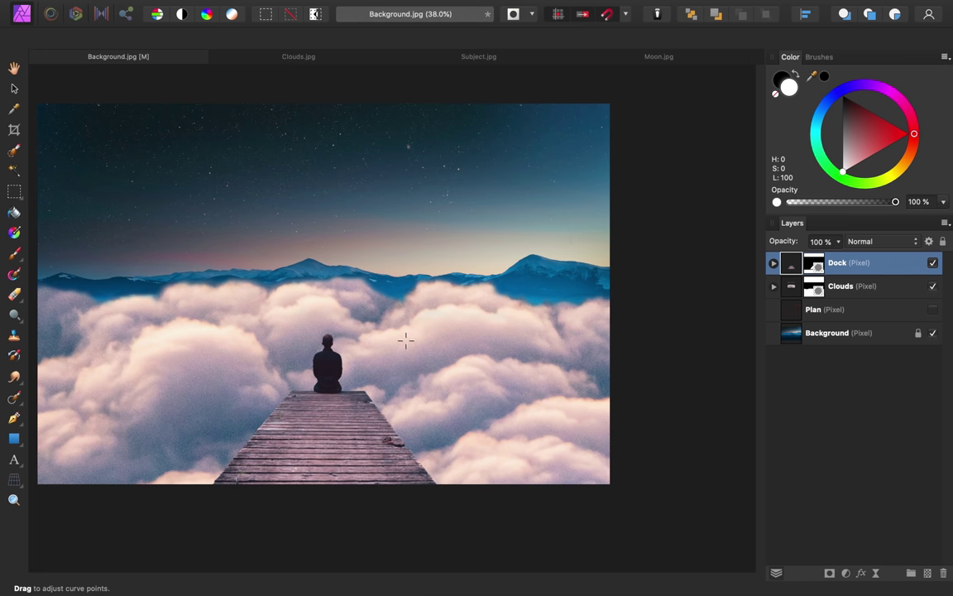
click(14, 150)
scroll(326, 381, up, 1)
scroll(326, 381, up, 3)
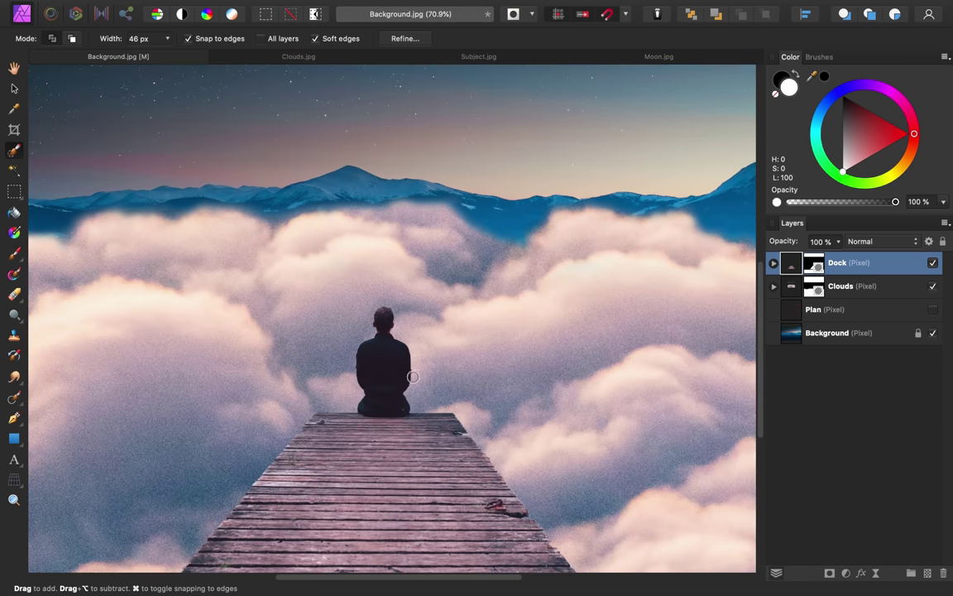
mouse_move(383, 373)
mouse_down()
mouse_move(385, 355)
mouse_move(389, 394)
mouse_move(393, 386)
mouse_up()
scroll(403, 412, up, 3)
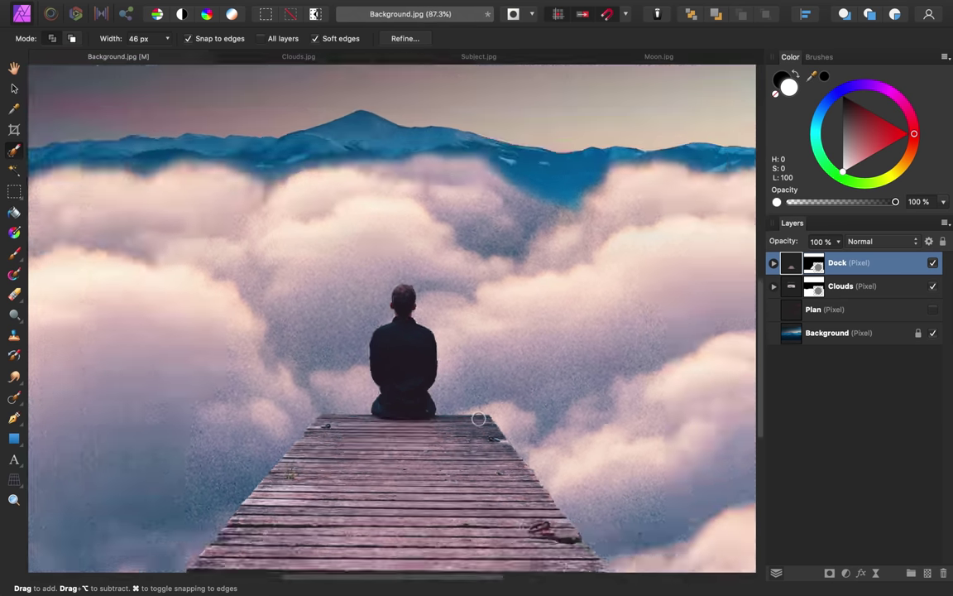
scroll(478, 419, down, 3)
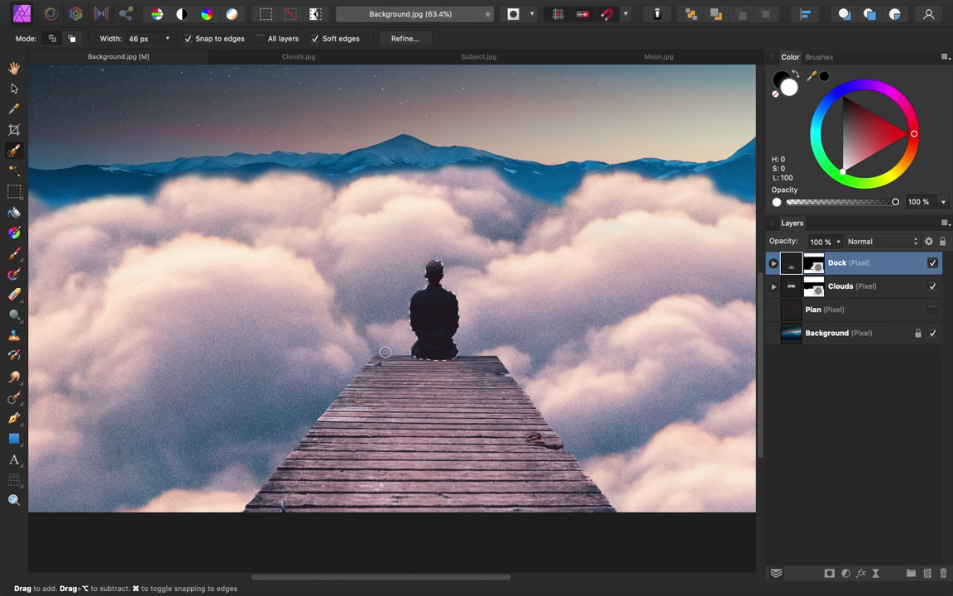
Fill the man's selection on a new pixel layer with dark blue sampled from his clothing (H 225, S 29, L 16), and deselect.
click(928, 574)
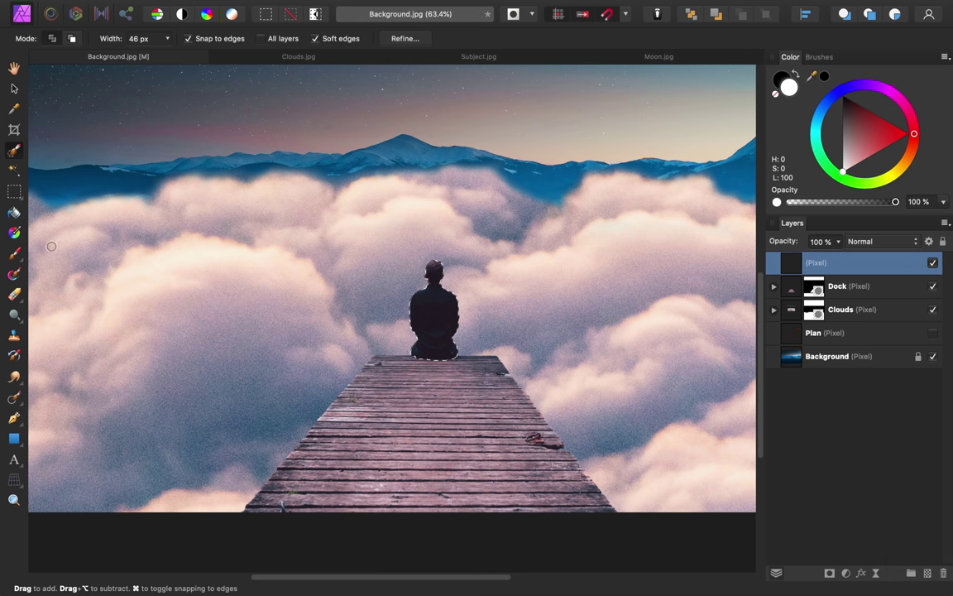
click(14, 254)
key(x)
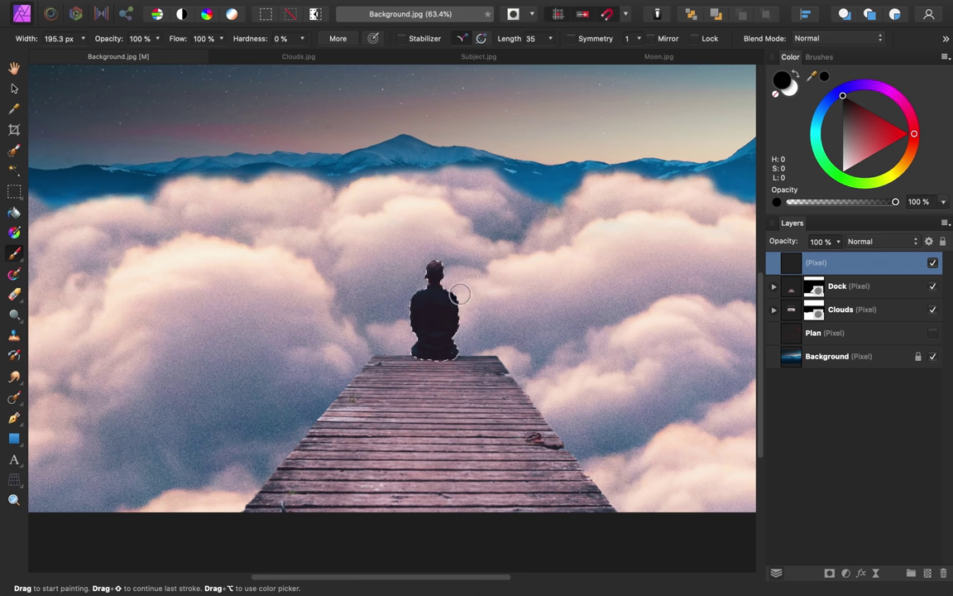
drag(812, 76, 444, 296)
click(828, 76)
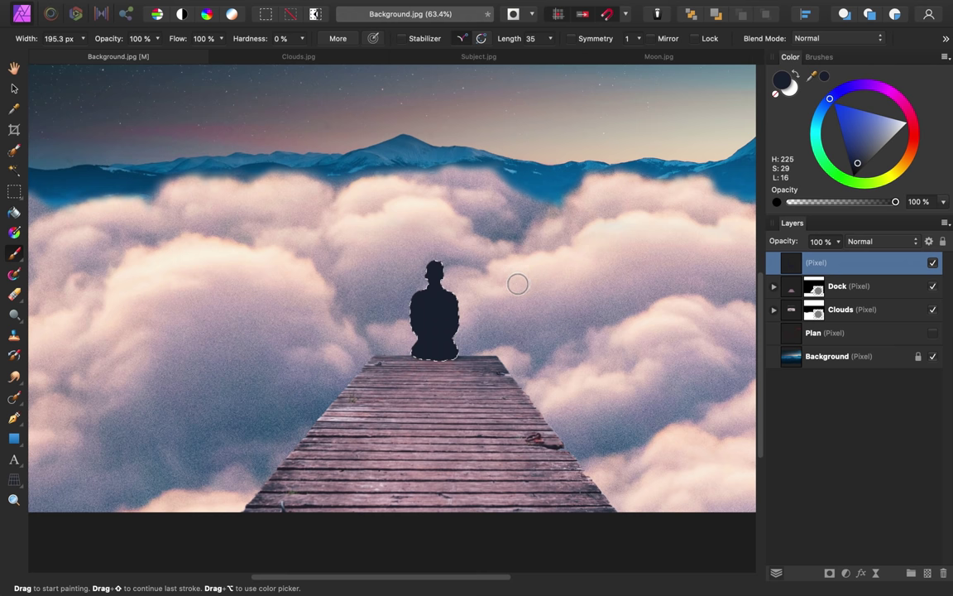
key(super+d)
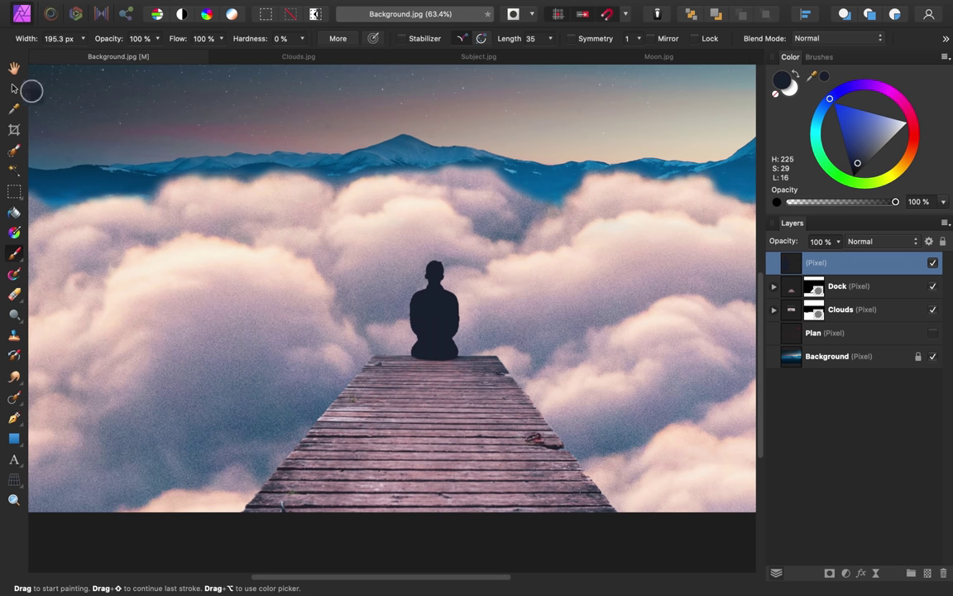
Flip the painted silhouette vertically and move it onto the dock directly below the seated man.
click(14, 89)
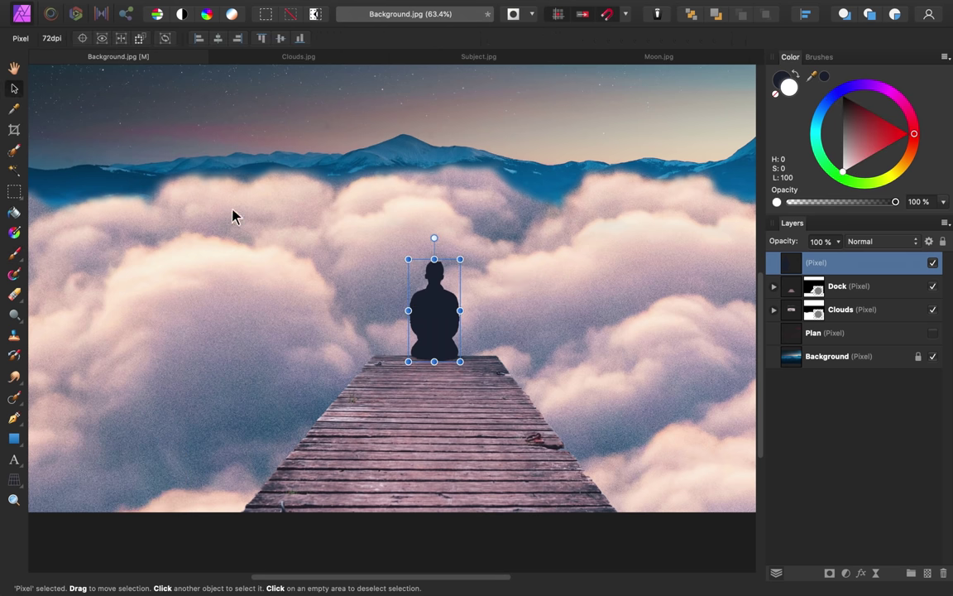
right_click(439, 292)
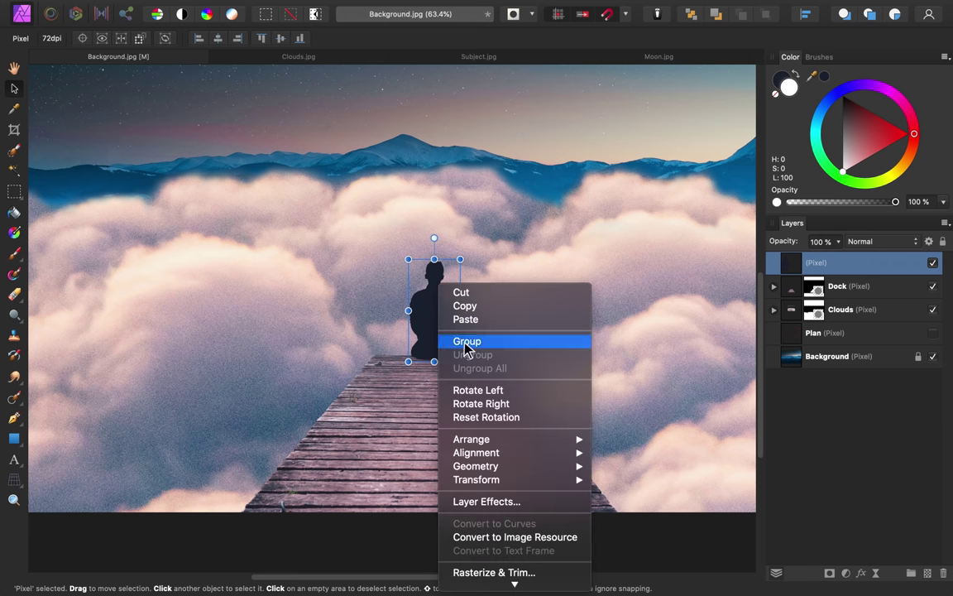
mouse_move(524, 480)
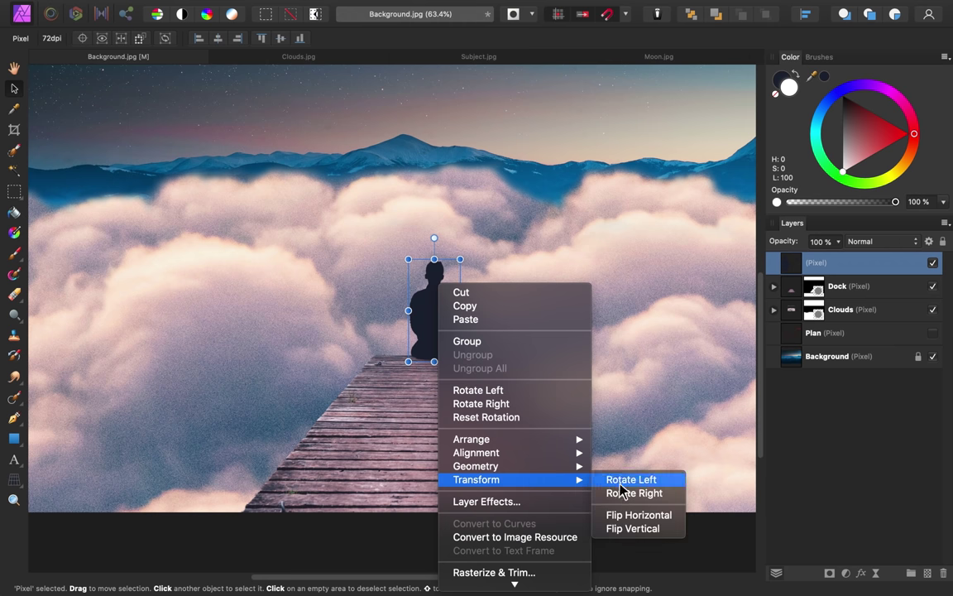
click(637, 532)
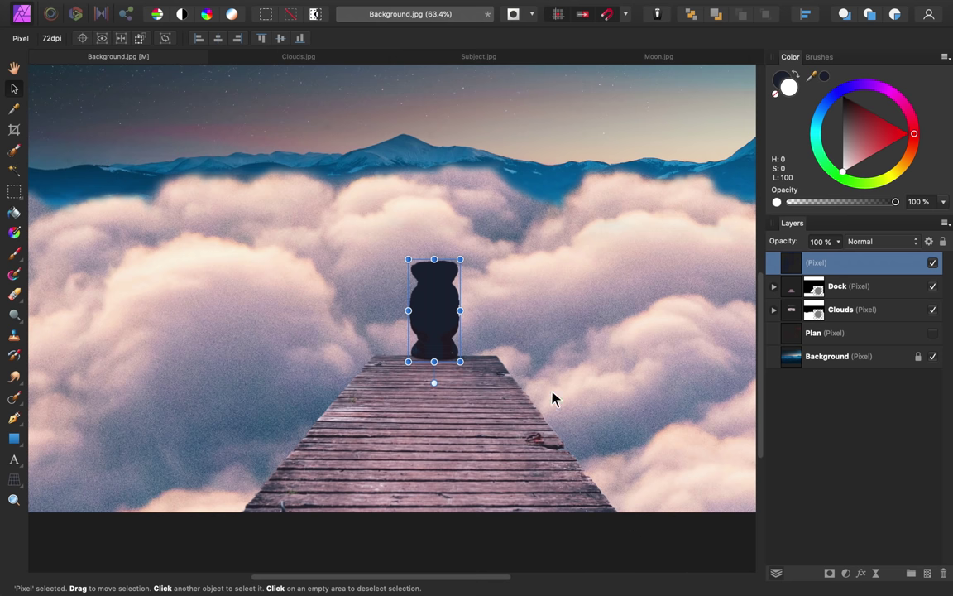
drag(446, 283, 439, 389)
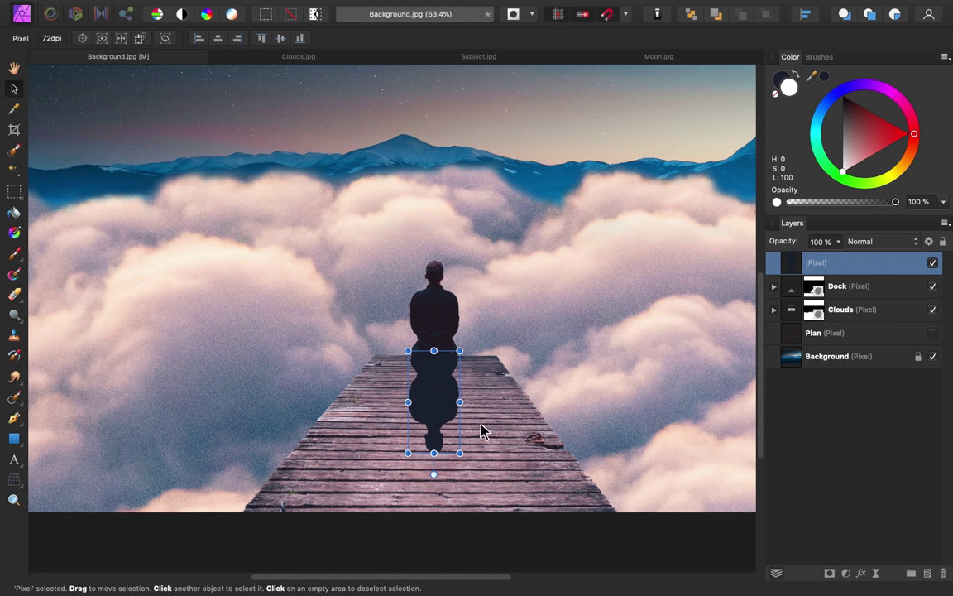
Apply a single-plane perspective to the silhouette, flaring its far end outward on both sides to follow the dock.
click(16, 483)
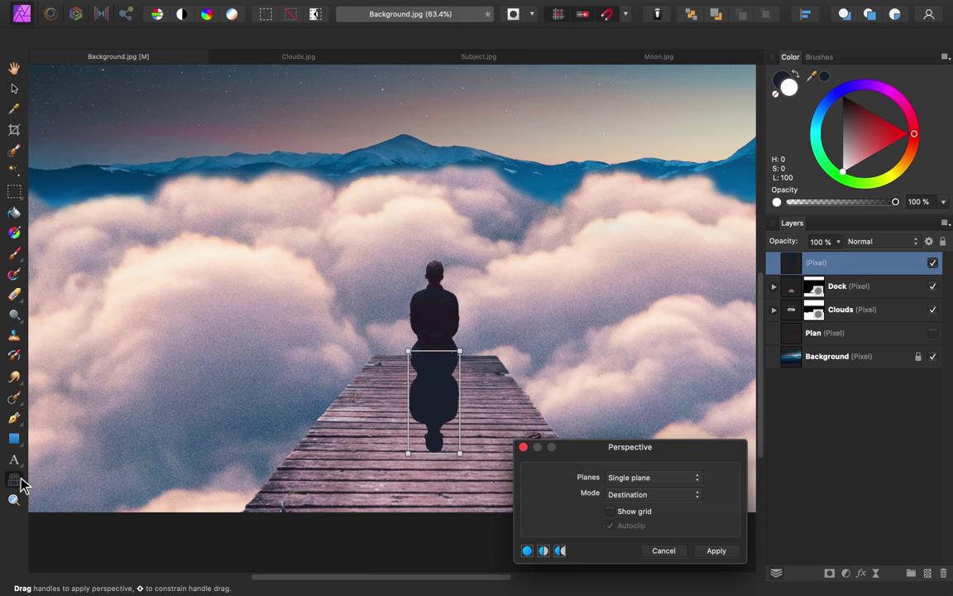
drag(408, 455, 356, 455)
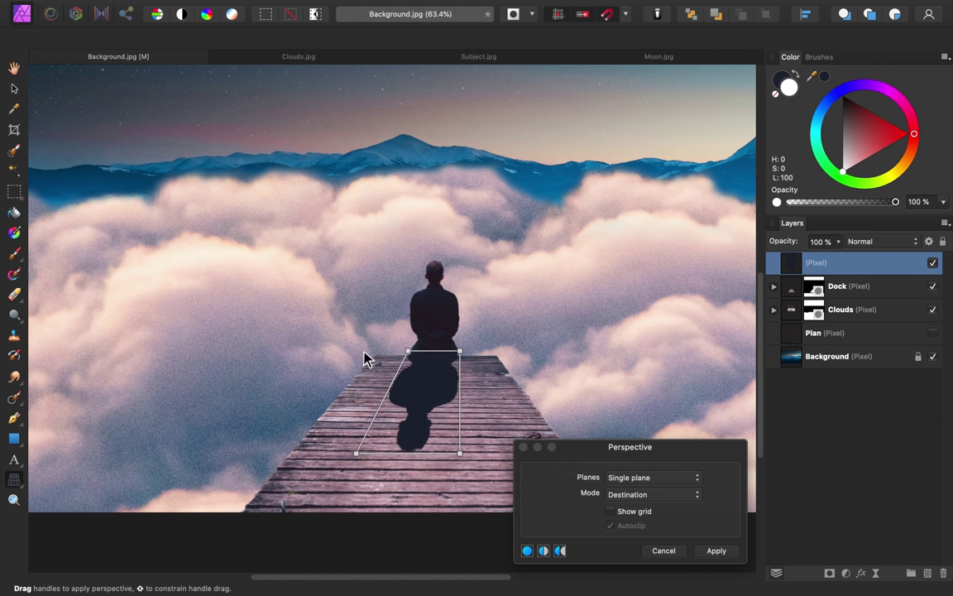
drag(460, 455, 494, 453)
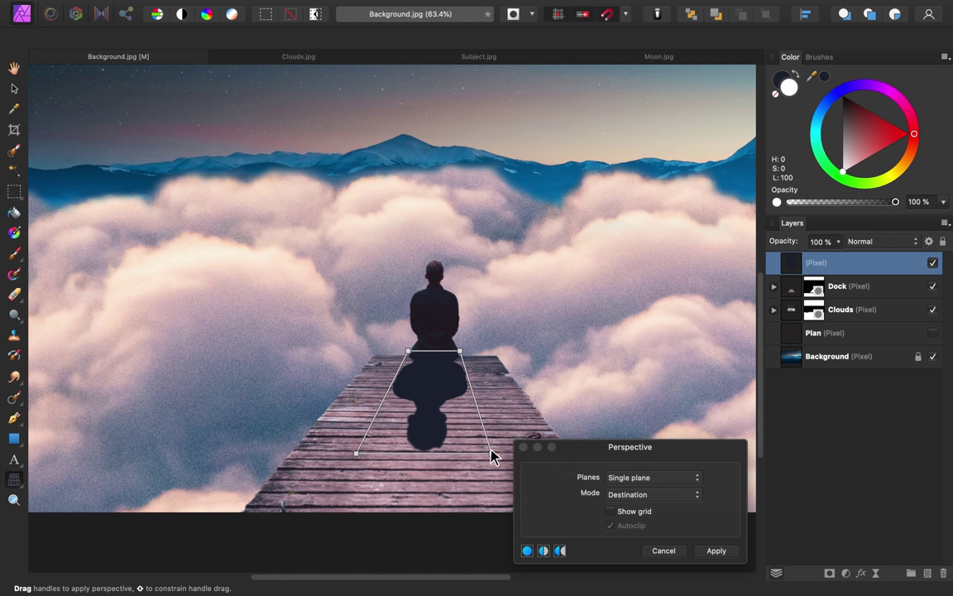
click(718, 551)
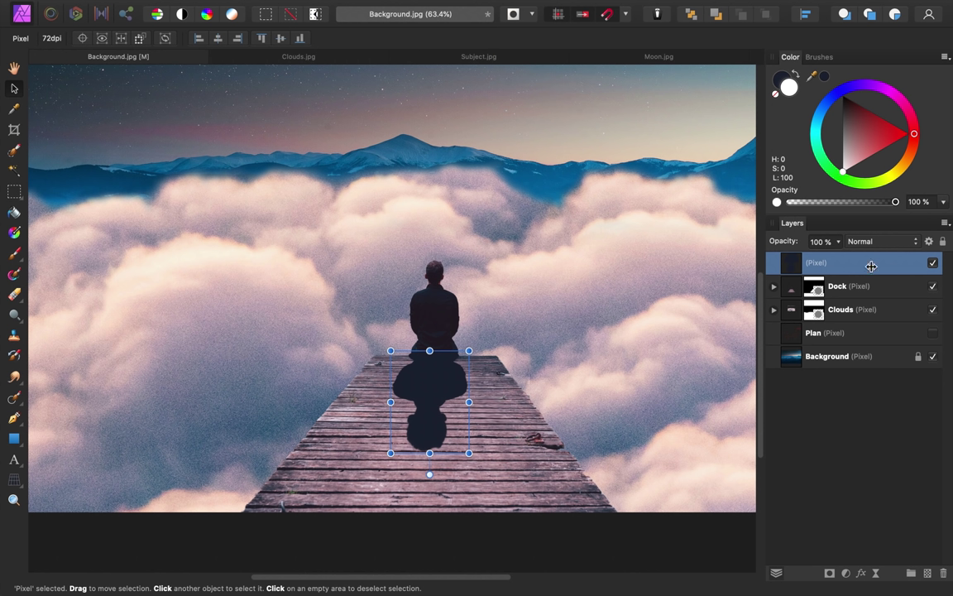
Set the silhouette layer's blend mode to Multiply and its opacity to 55%.
click(884, 244)
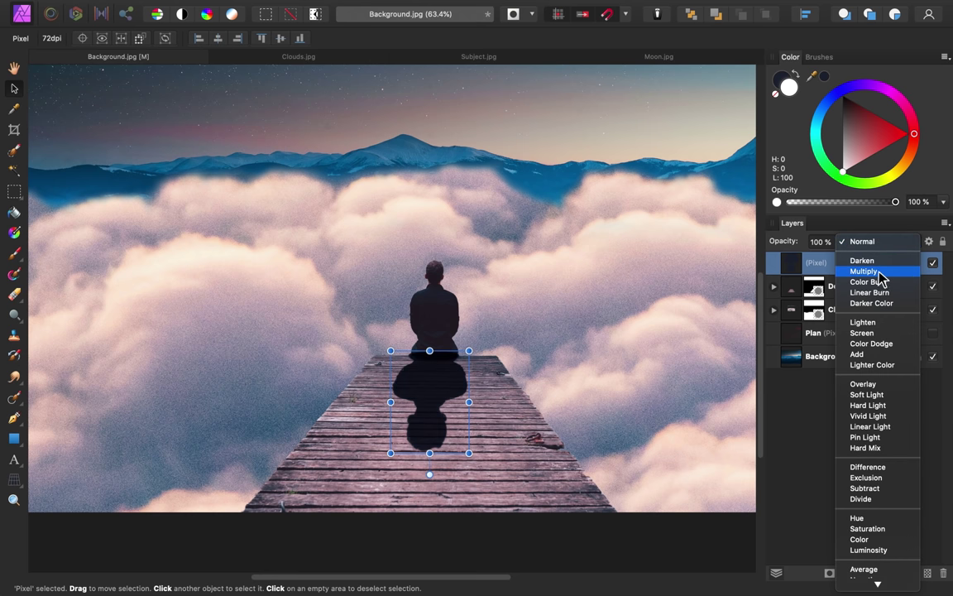
click(880, 280)
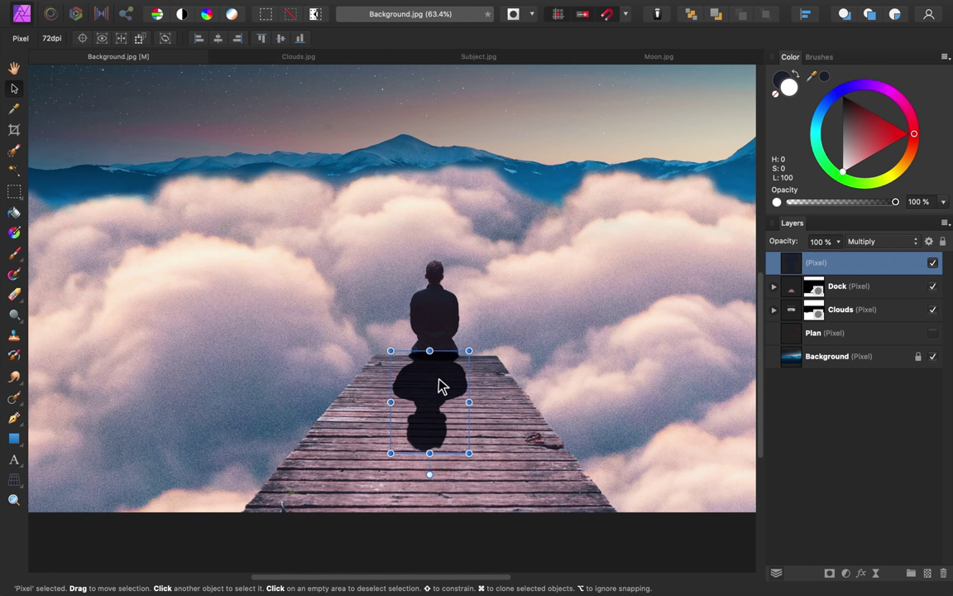
drag(790, 242, 765, 246)
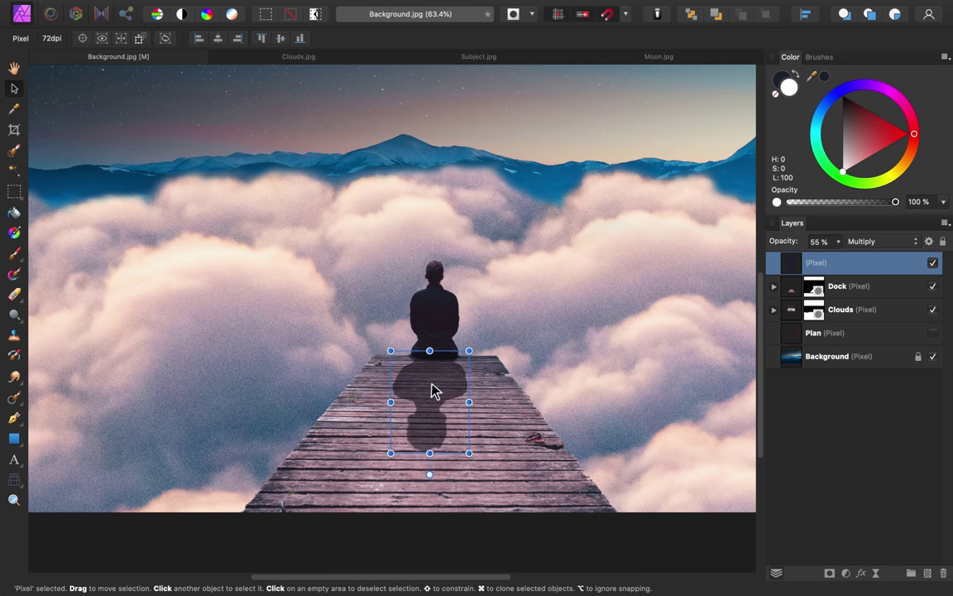
Add a live Box Blur with an 11 px radius to the silhouette layer.
click(876, 573)
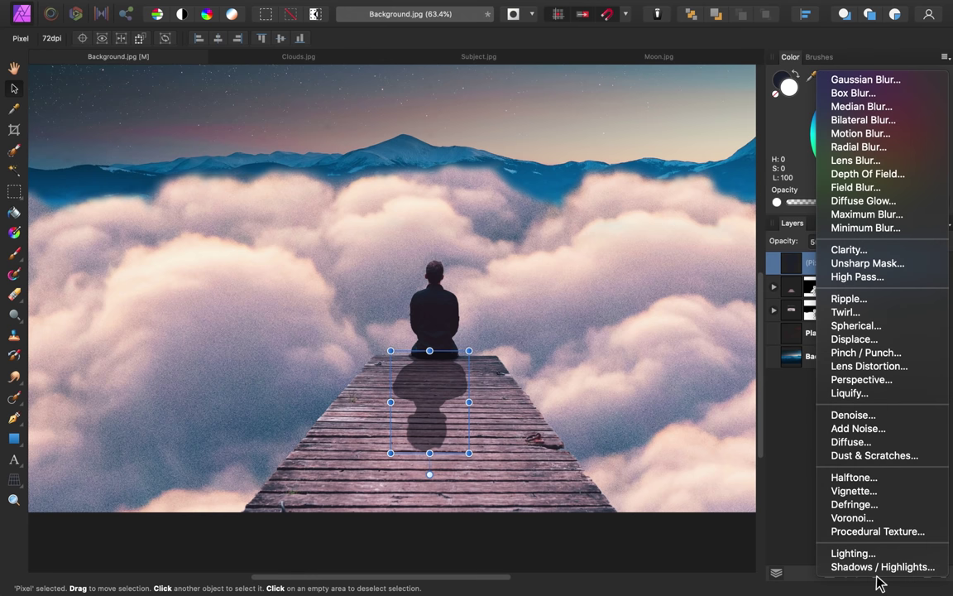
click(852, 93)
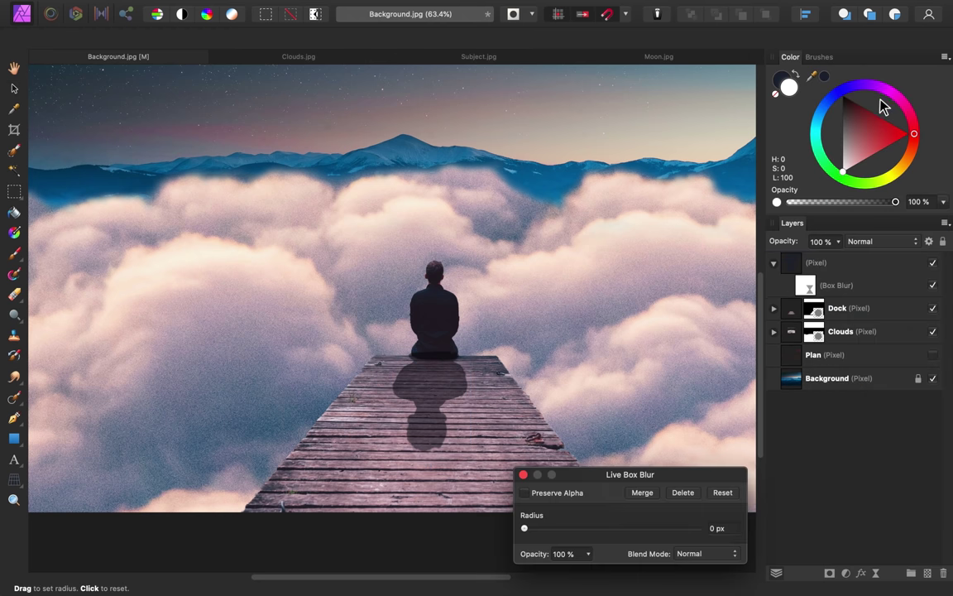
drag(524, 528, 601, 536)
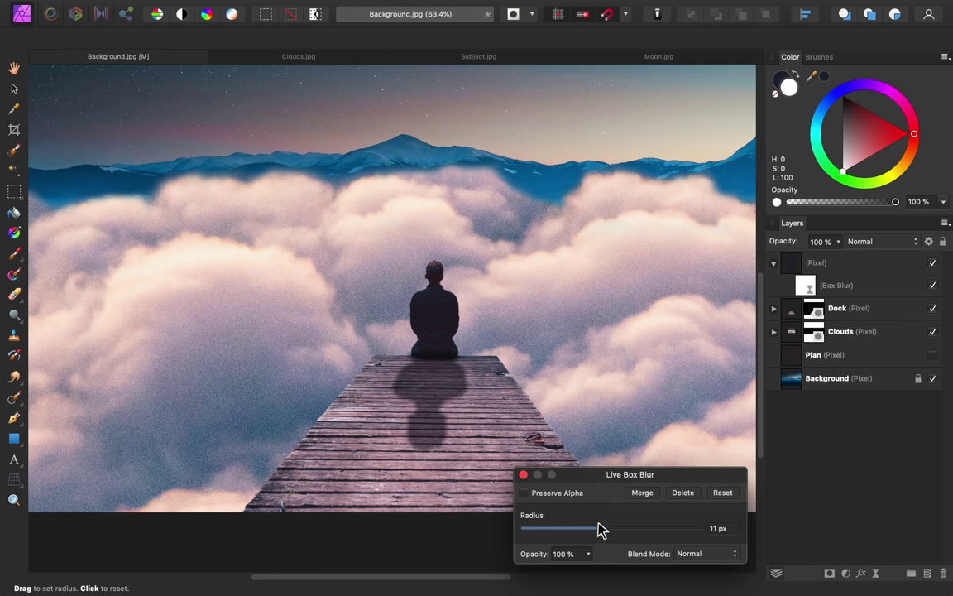
click(523, 474)
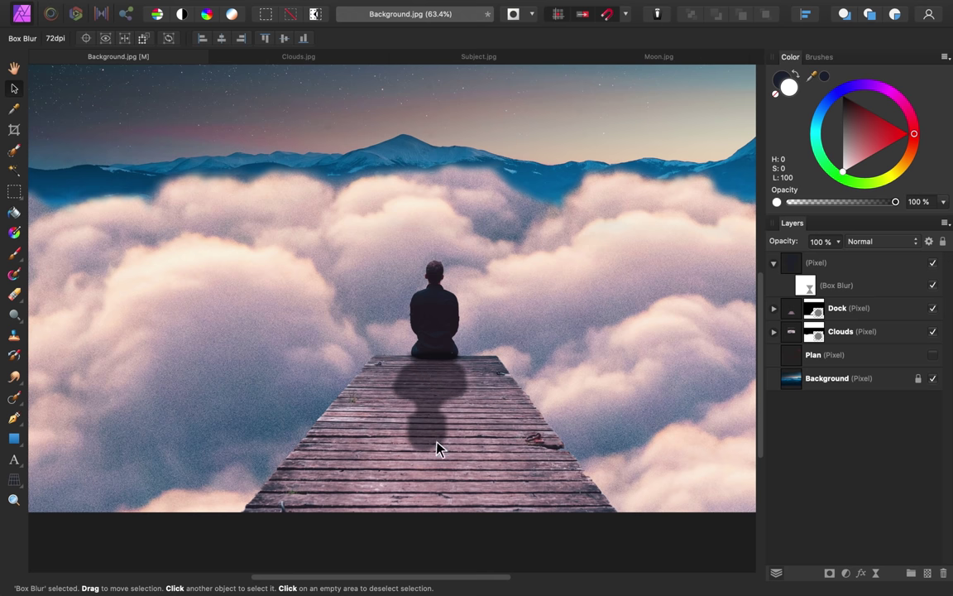
Mask the silhouette layer with a linear white-to-black gradient that fades it from the shoulders toward the near end of the dock.
click(819, 274)
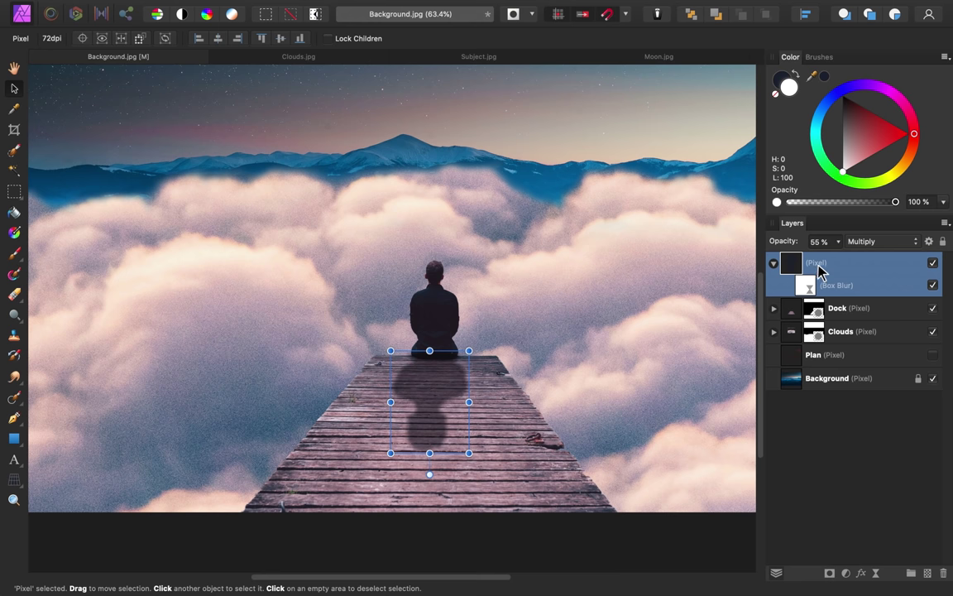
click(830, 572)
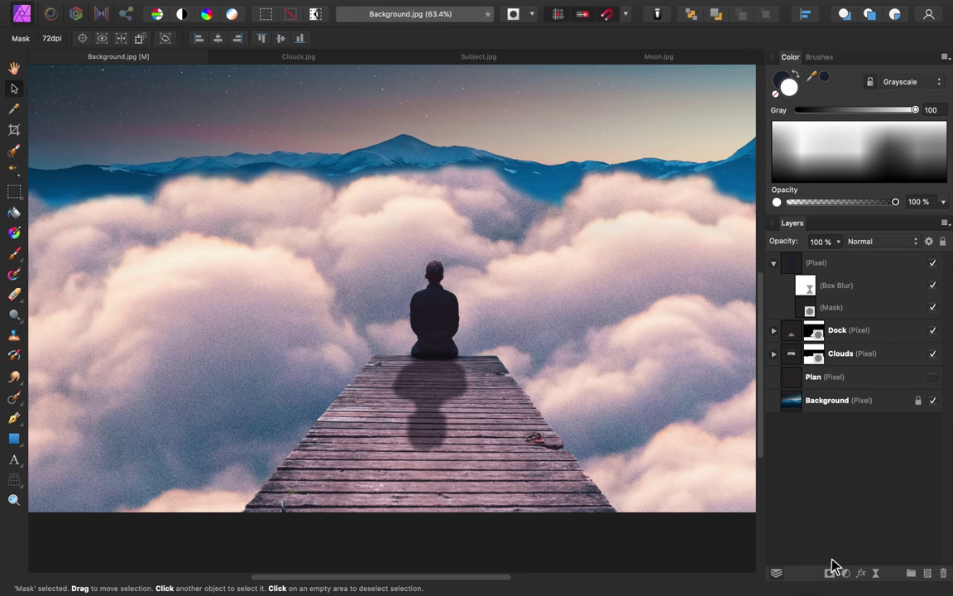
click(809, 309)
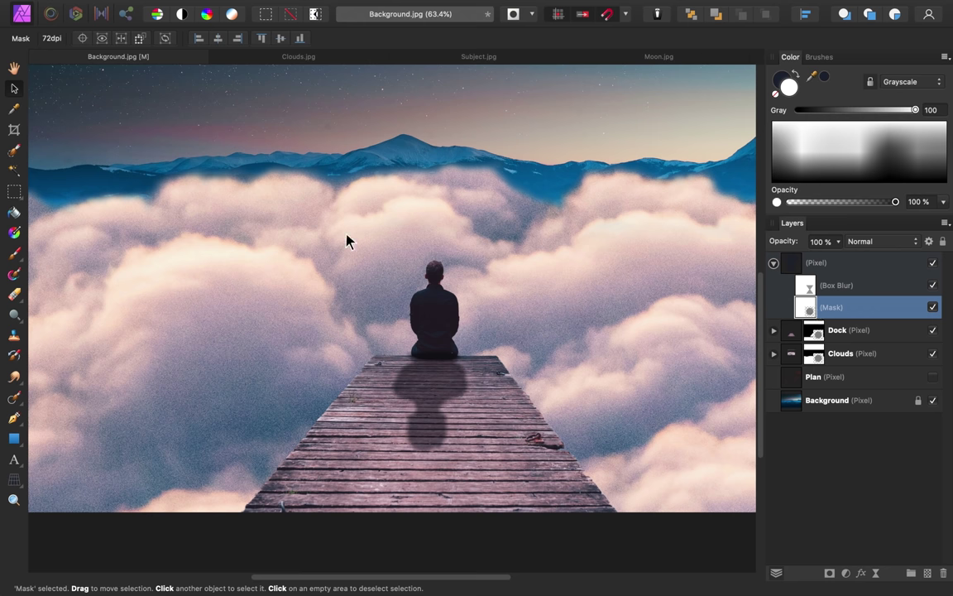
click(15, 233)
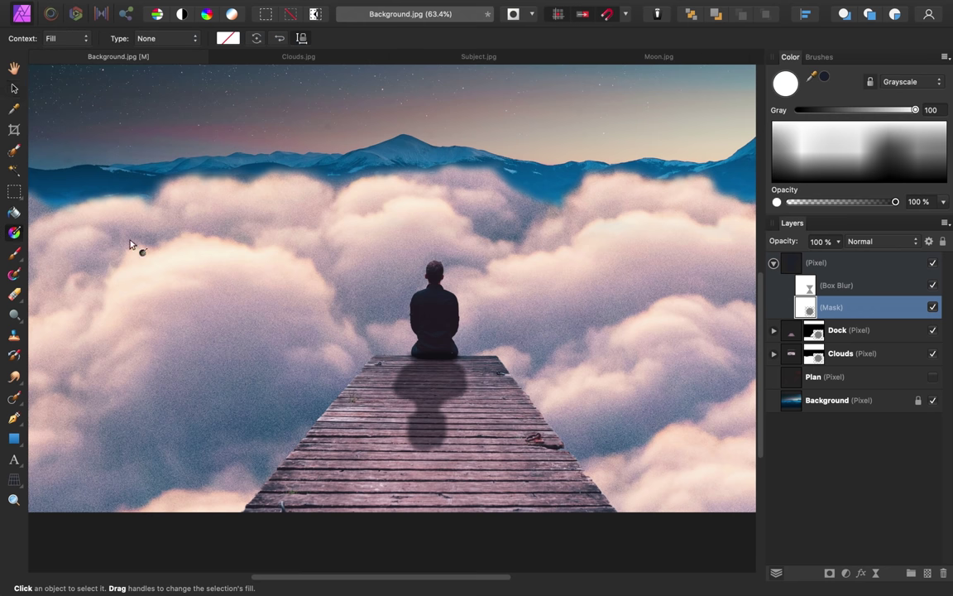
drag(429, 380, 422, 511)
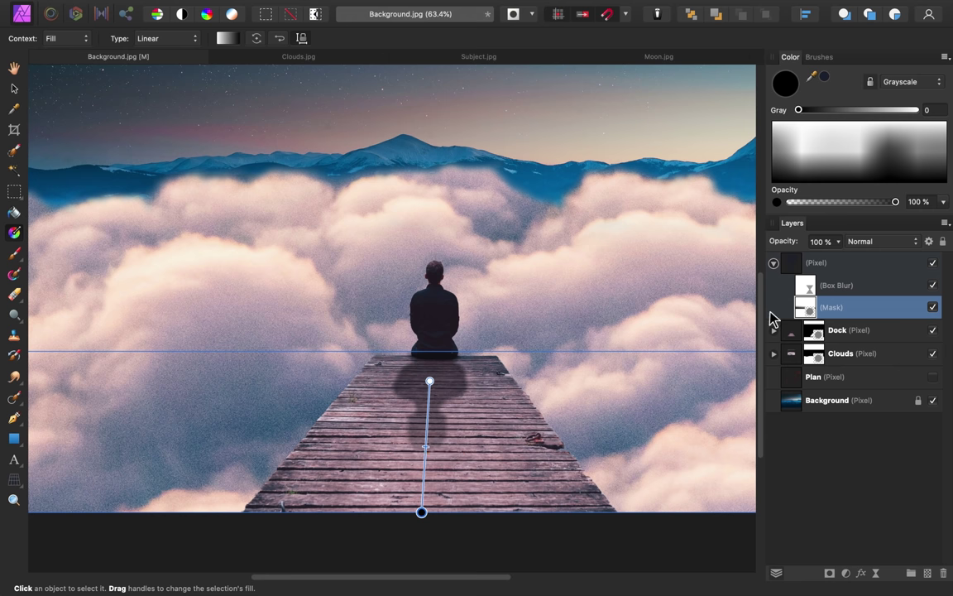
Rename the silhouette layer as Shadow and collapse it.
click(822, 270)
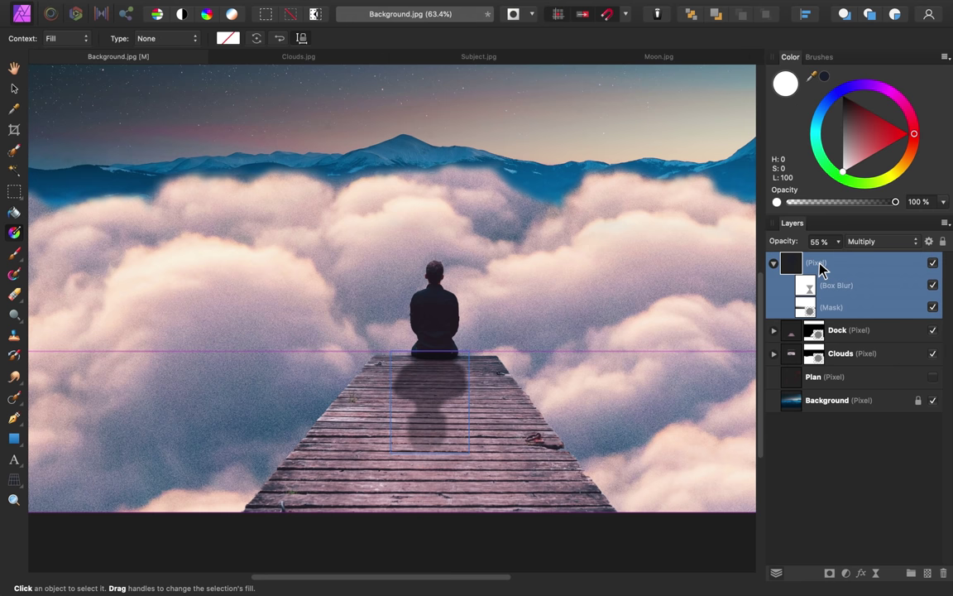
double_click(820, 263)
text(Shadow)
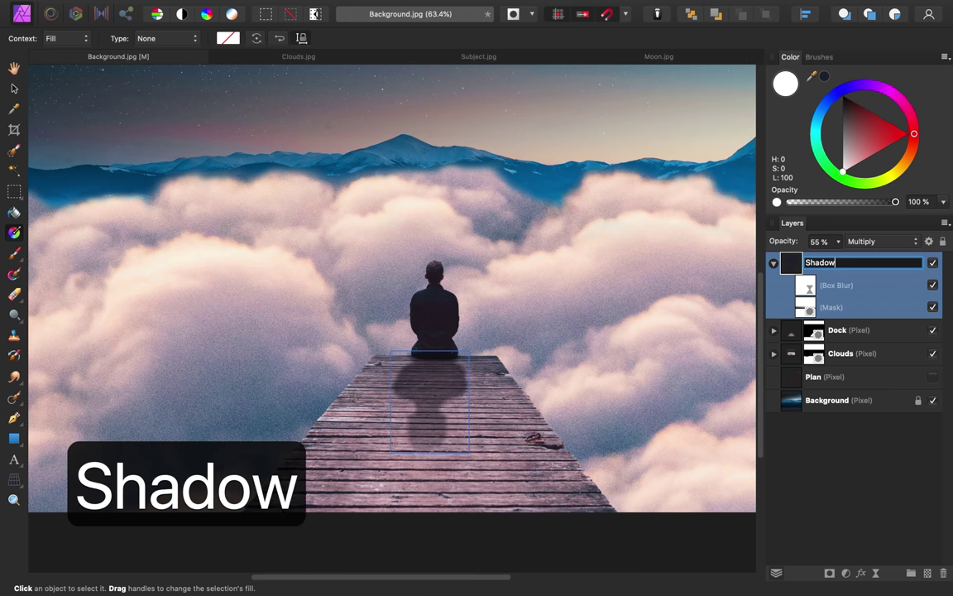
key(Return)
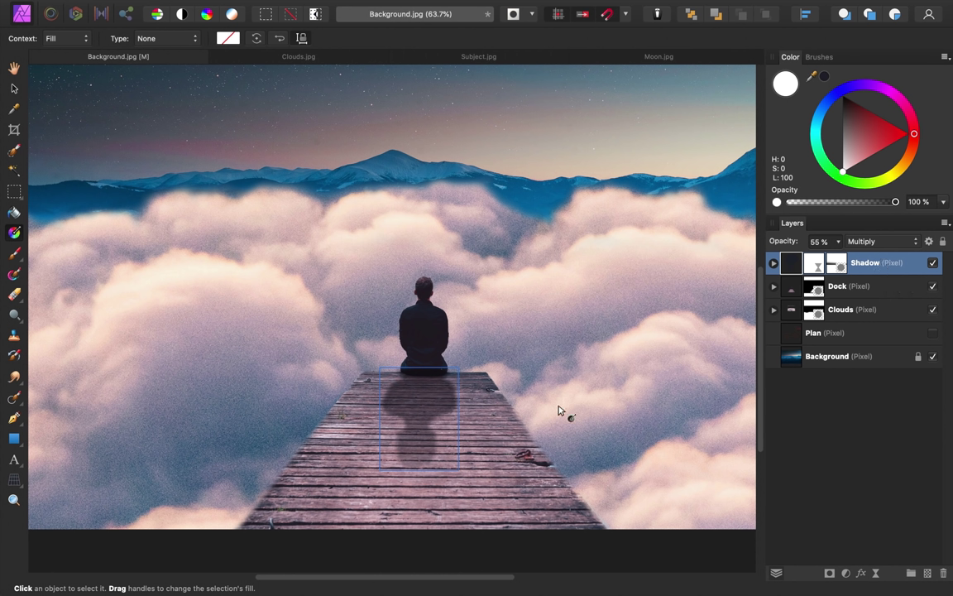
Paint black on the Dock layer's mask at 29% flow with a soft brush, blending both side edges of the dock into the clouds.
drag(381, 418, 542, 418)
click(817, 287)
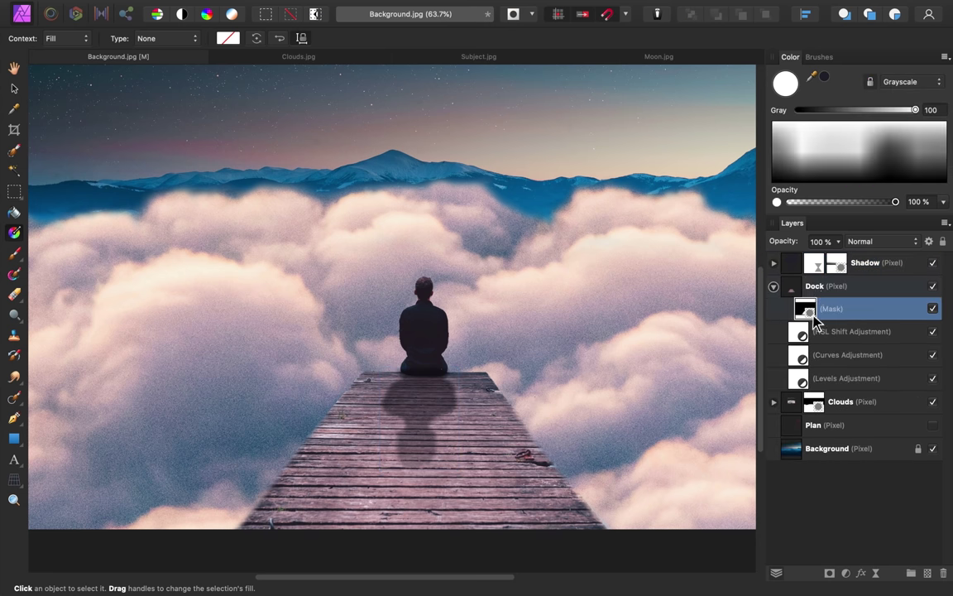
click(15, 253)
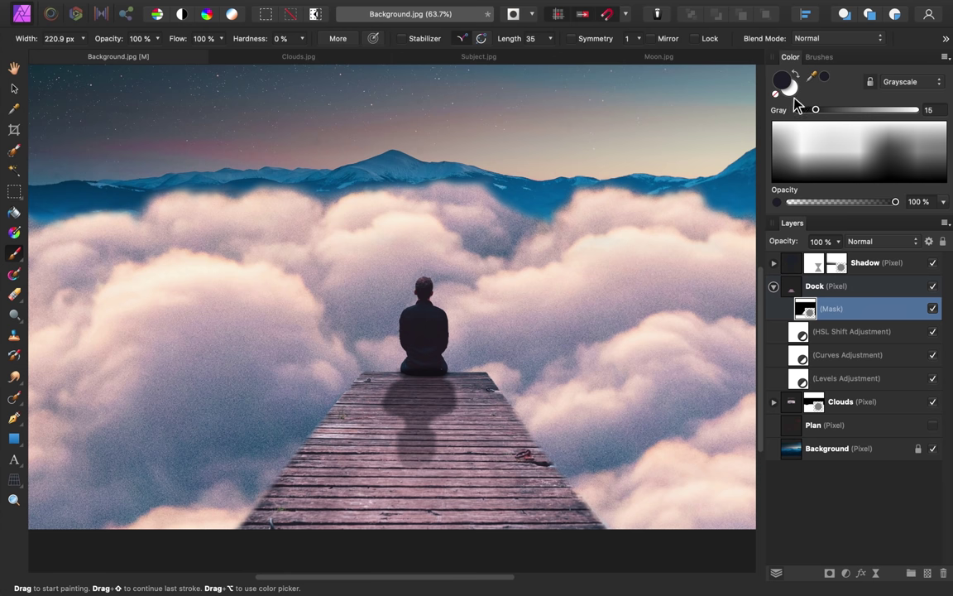
key(d)
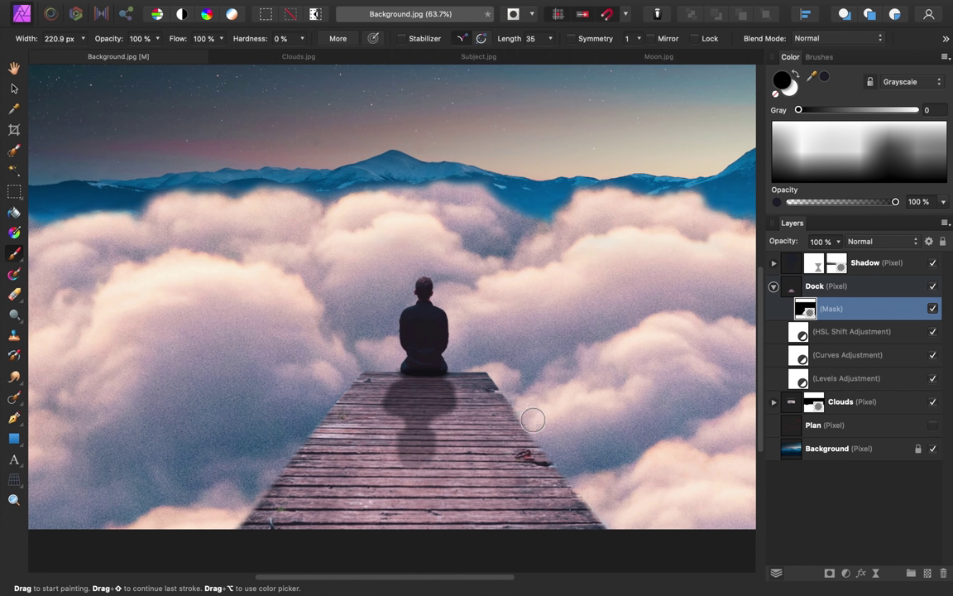
drag(184, 40, 154, 50)
mouse_move(467, 394)
mouse_down()
mouse_move(528, 436)
mouse_move(583, 523)
mouse_up()
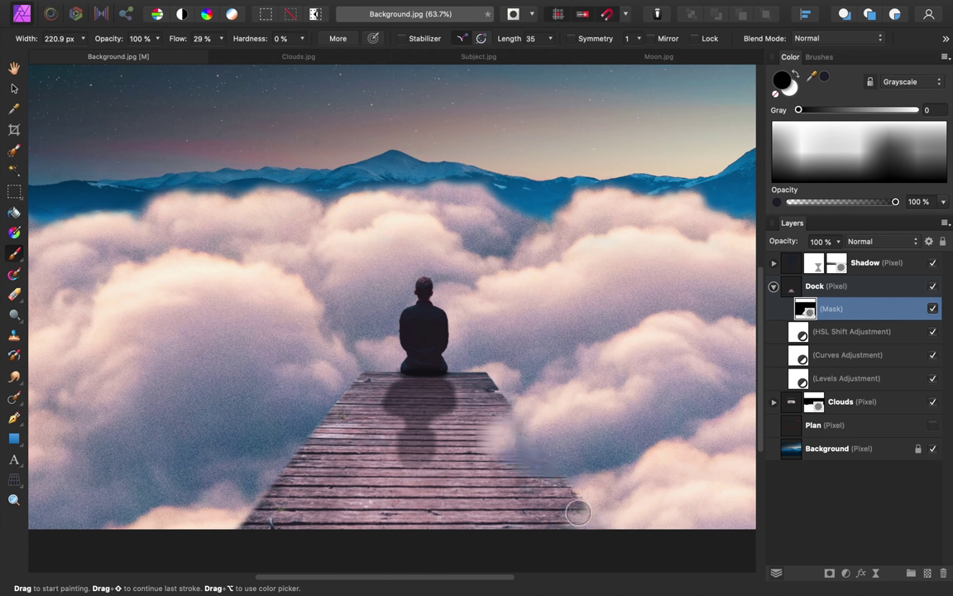
mouse_move(263, 515)
mouse_down()
mouse_move(300, 529)
mouse_move(324, 447)
mouse_move(314, 459)
mouse_move(264, 435)
mouse_up()
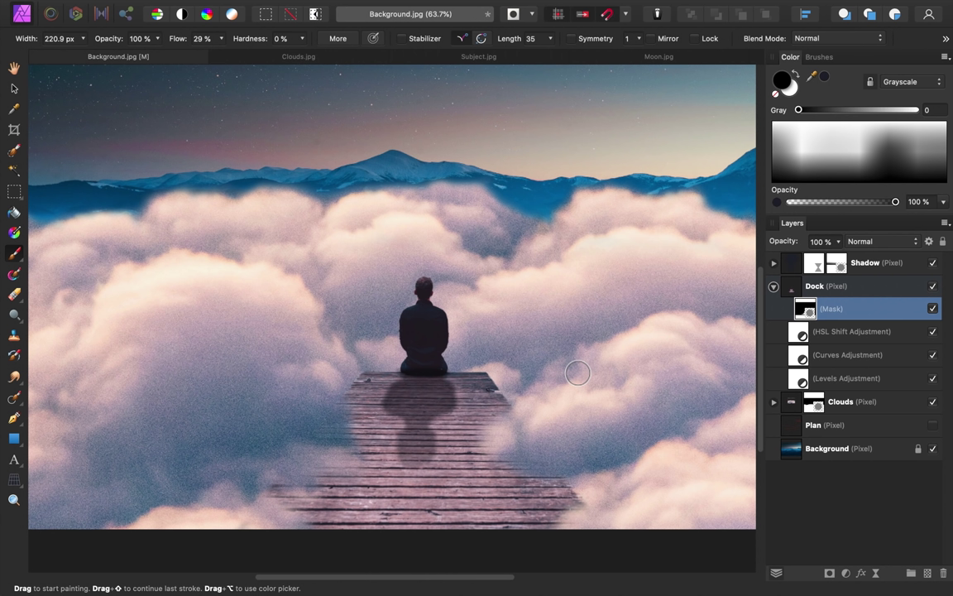
key(super+0)
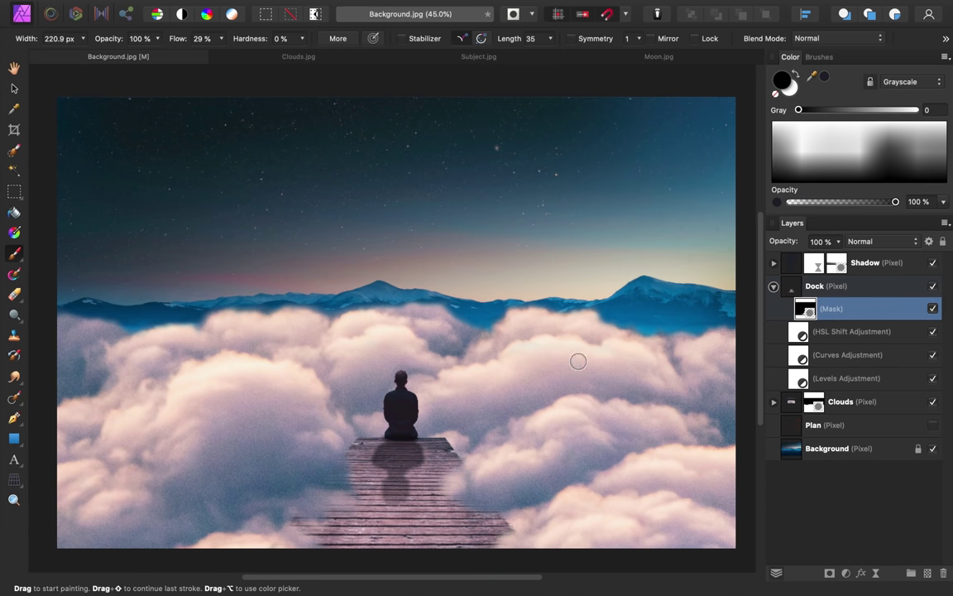
Copy the Moon.jpg image into the Background.jpg composite and place it at the top of the layer stack.
click(651, 58)
key(h)
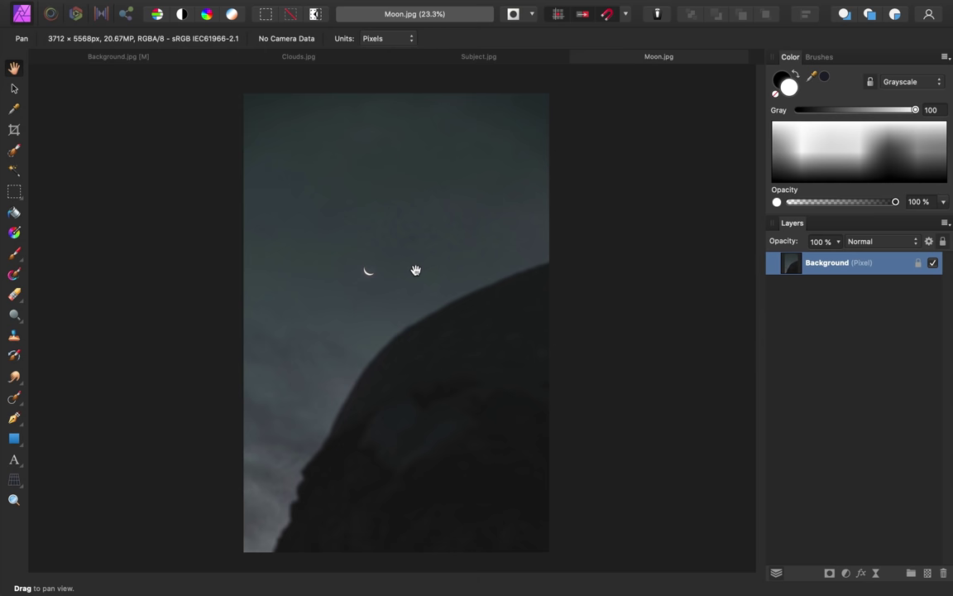
key(super+c)
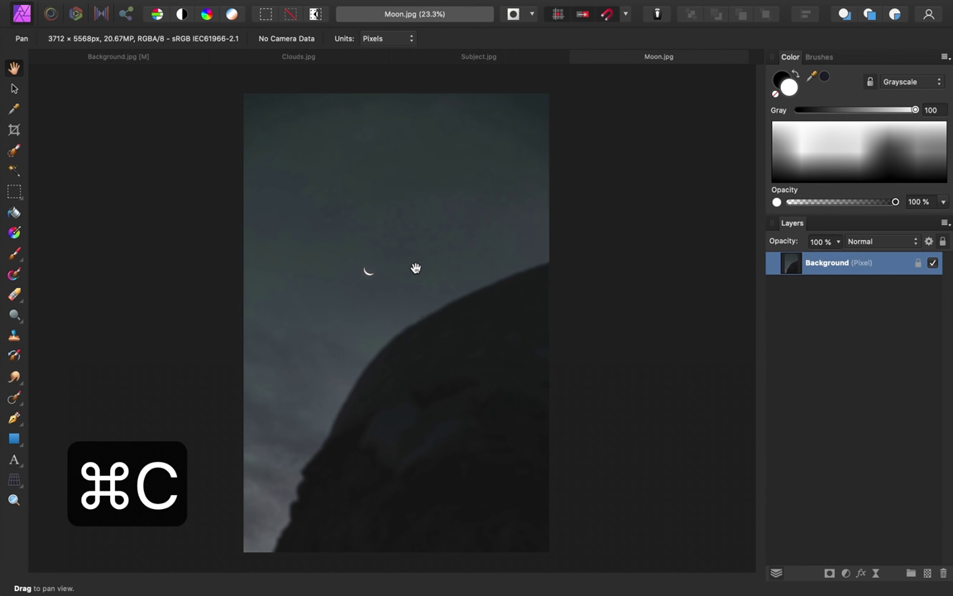
click(190, 60)
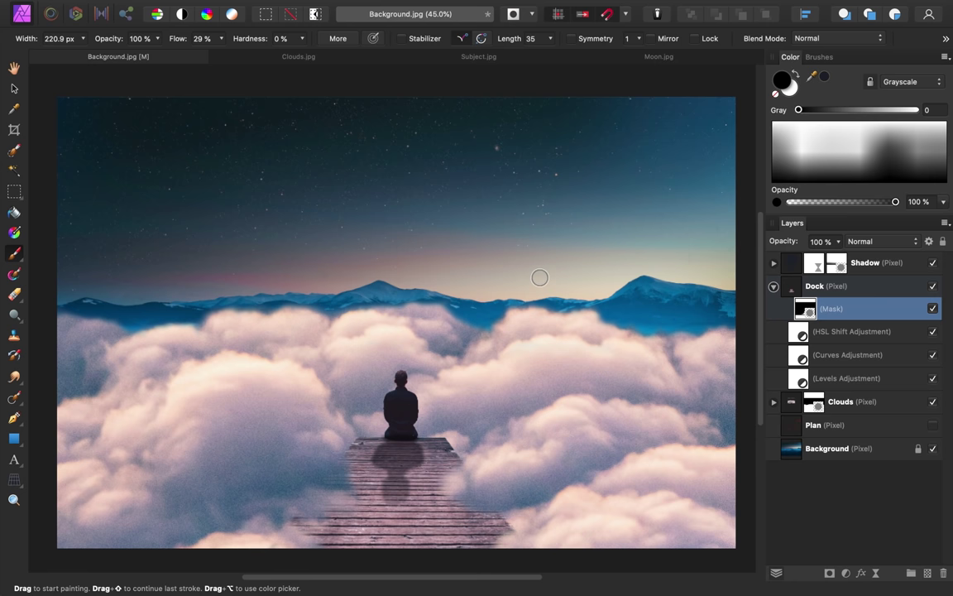
key(super+v)
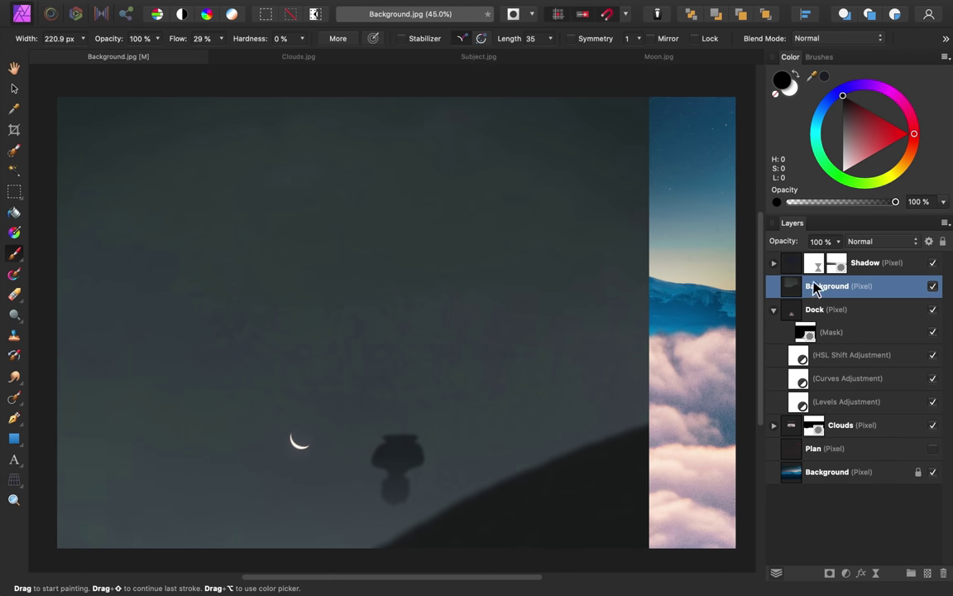
drag(800, 290, 728, 248)
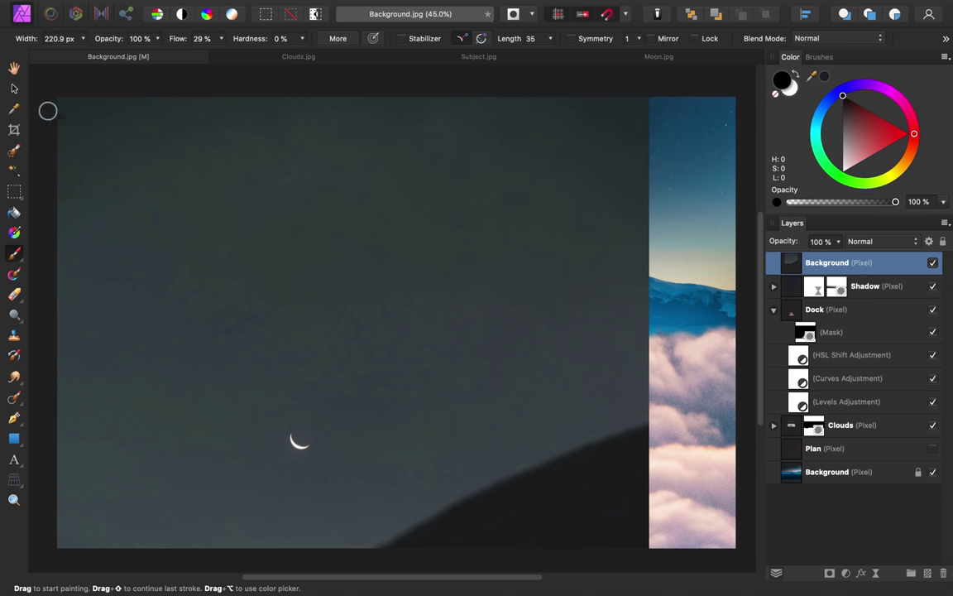
Scale the pasted moon image down to fit inside the canvas and position it over the left half of the scene.
click(14, 88)
drag(651, 97, 356, 493)
drag(325, 523, 379, 126)
drag(442, 84, 349, 226)
drag(290, 380, 330, 289)
drag(387, 481, 398, 496)
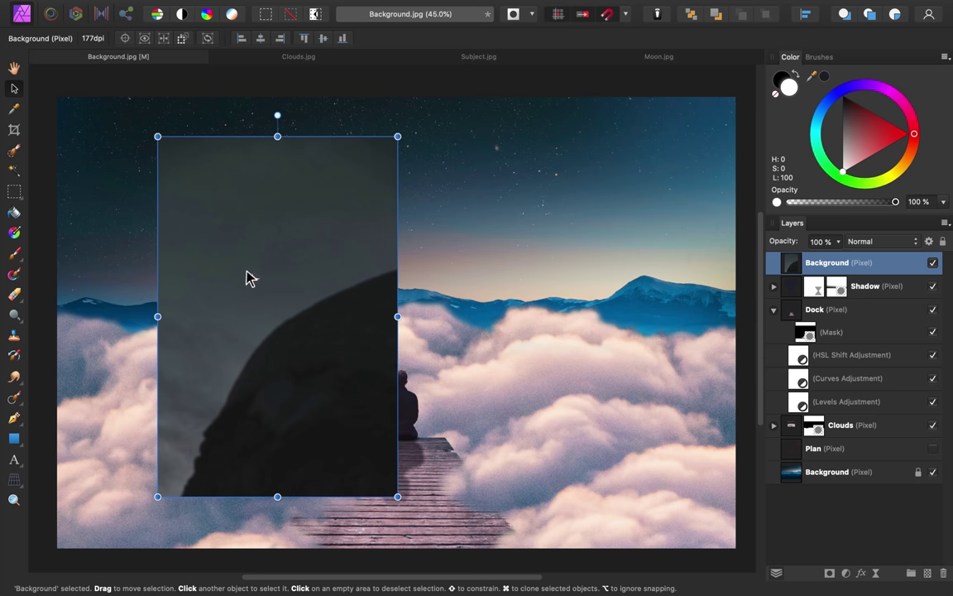
Flood-select the crescent moon at 20% tolerance, mask the moon layer to that selection, and deselect.
scroll(246, 276, up, 5)
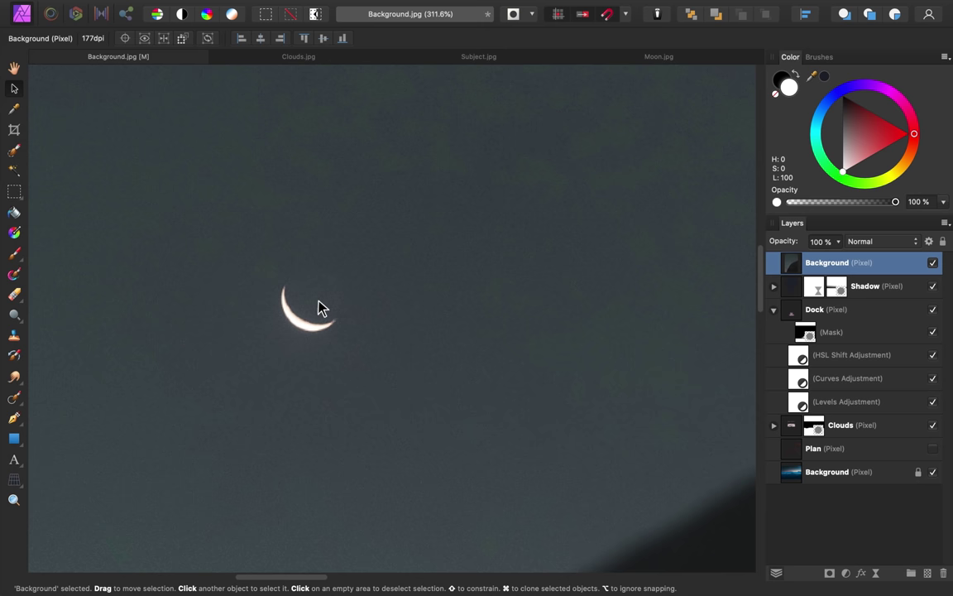
click(16, 172)
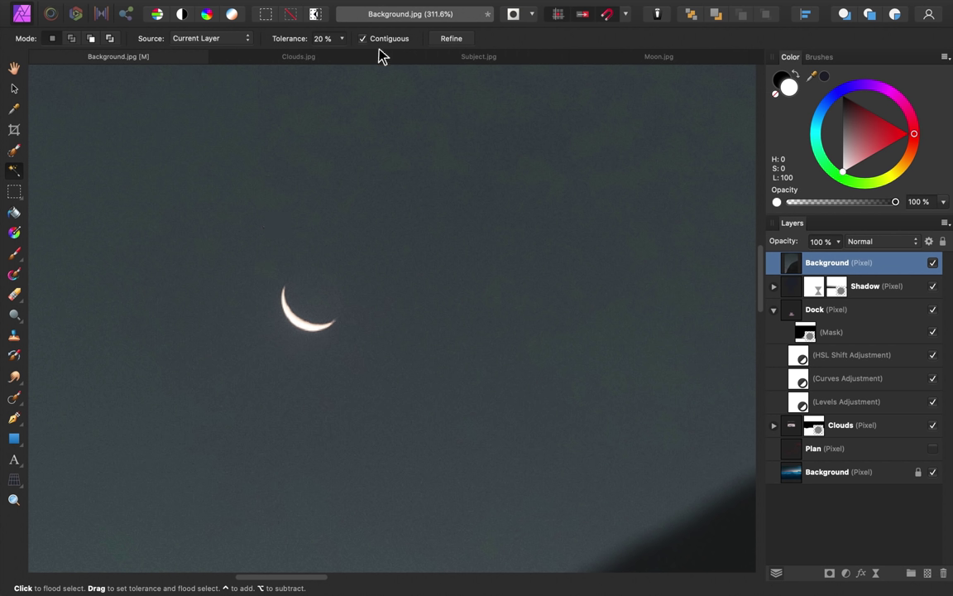
click(298, 322)
click(830, 573)
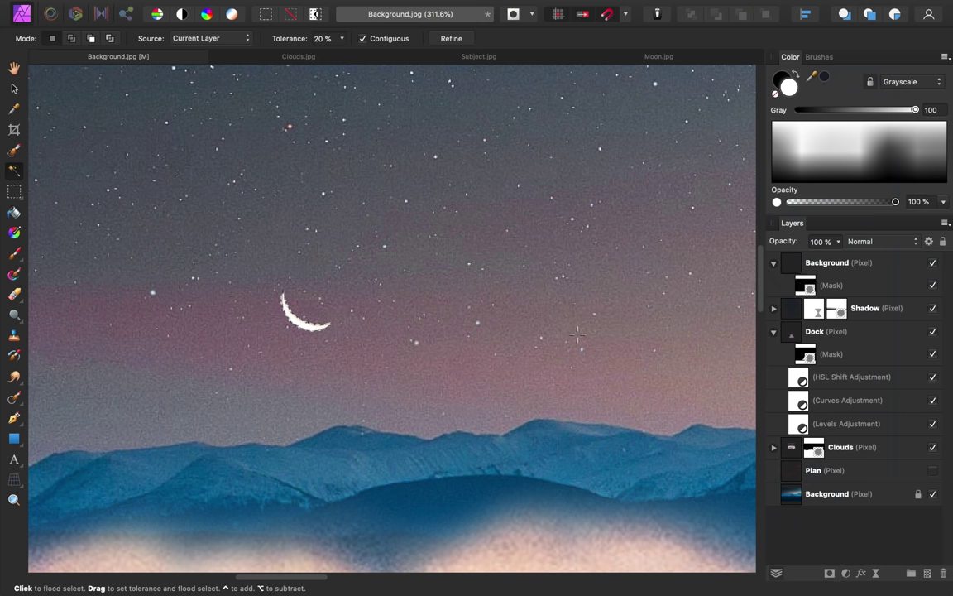
key(super+d)
scroll(577, 333, down, 6)
scroll(576, 333, right, 2)
scroll(577, 333, down, 3)
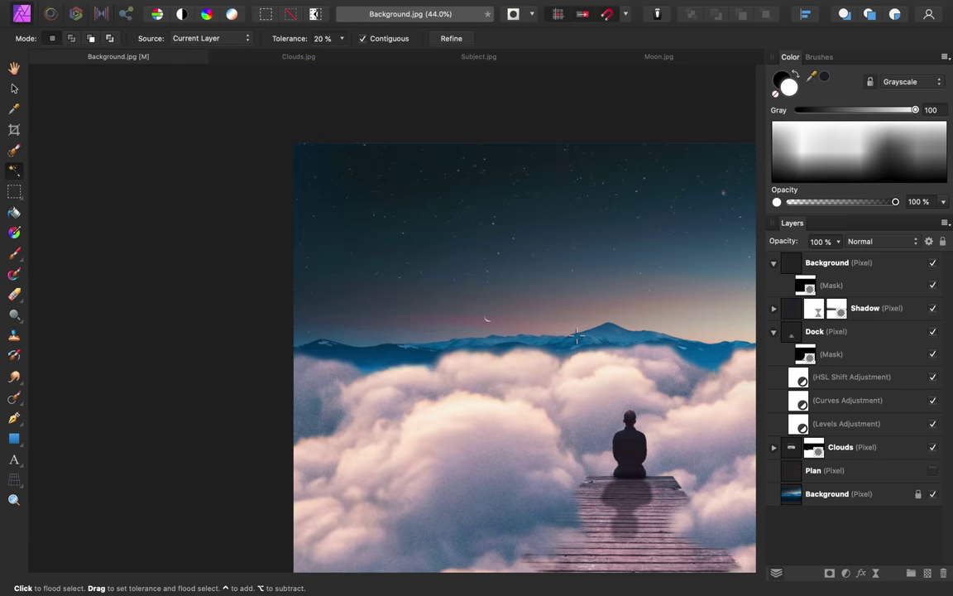
Move the masked moon layer so the crescent sits higher in the night sky over the left half of the scene.
click(822, 267)
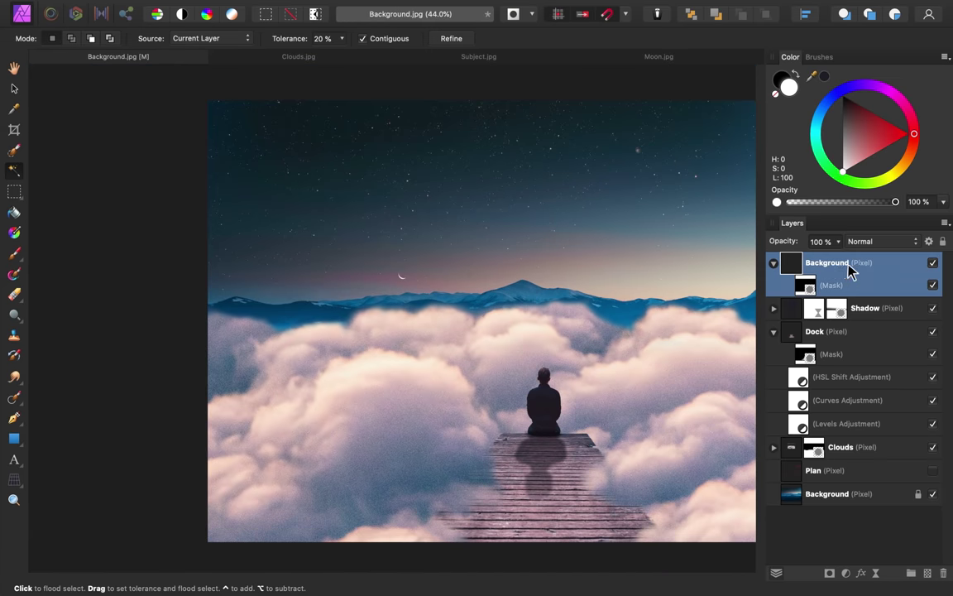
click(14, 89)
drag(542, 140, 583, 247)
drag(505, 323, 514, 418)
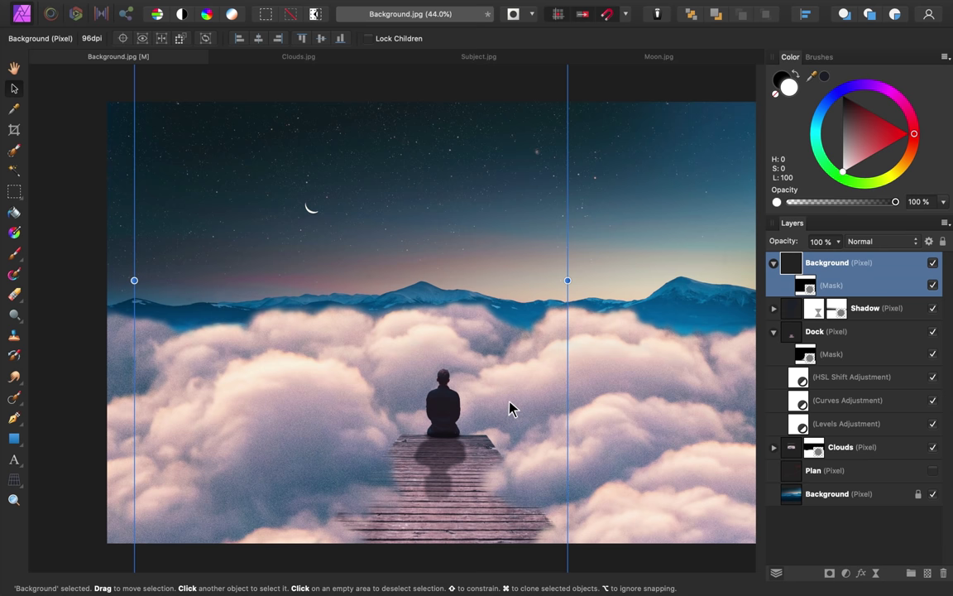
Rename the masked crescent layer at the top of the stack as Moon.
double_click(827, 263)
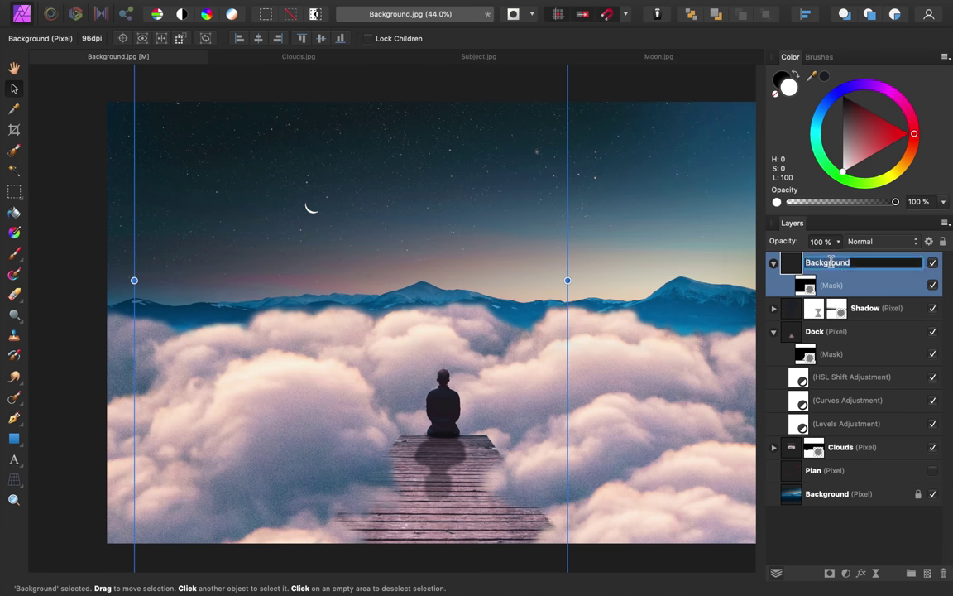
text(Moon)
key(Return)
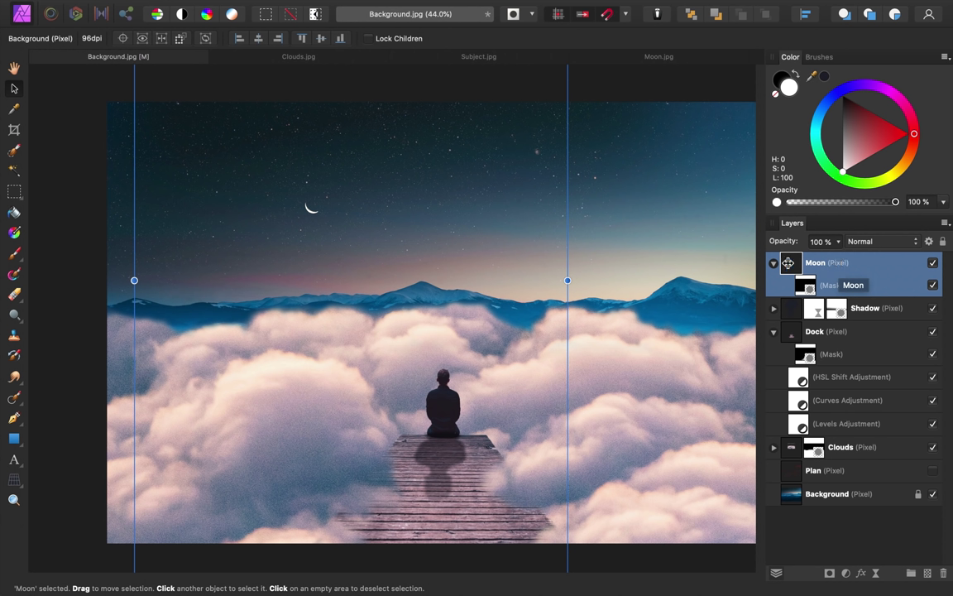
Examine the grain of the clouds, mountains, man and dock up close to compare how noisy each area is.
scroll(492, 346, up, 5)
scroll(500, 347, up, 2)
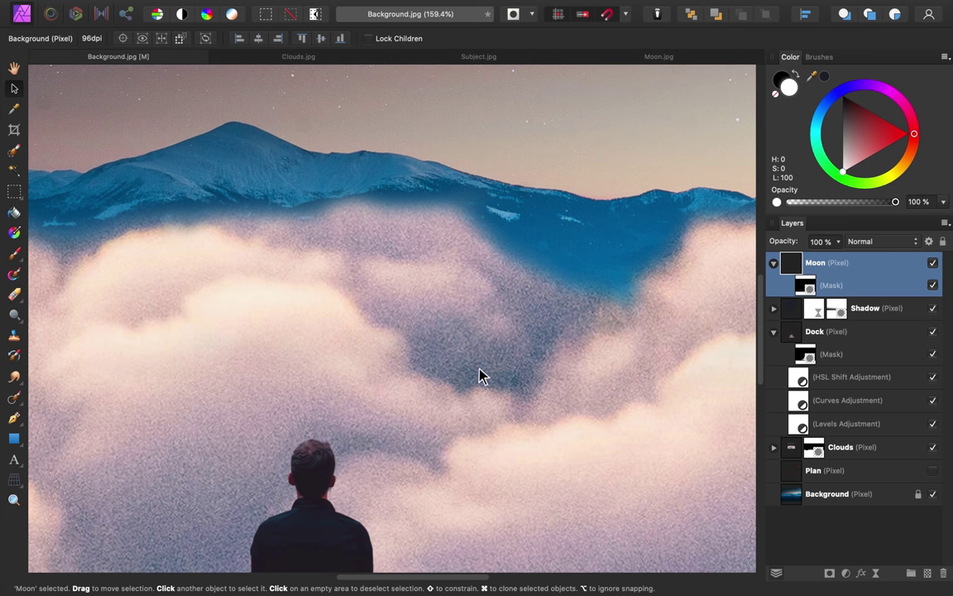
scroll(480, 376, up, 2)
scroll(480, 376, left, 2)
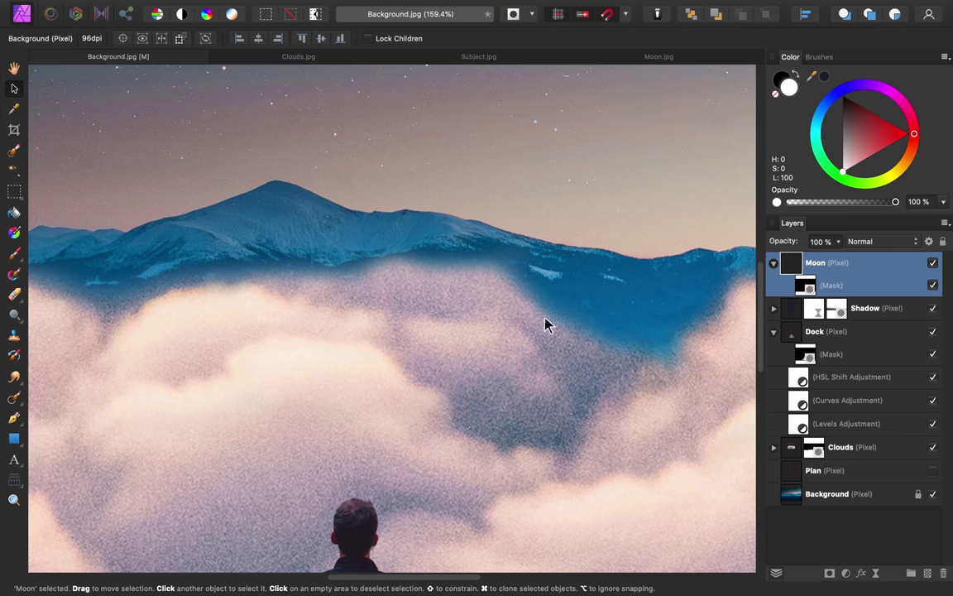
scroll(513, 339, down, 10)
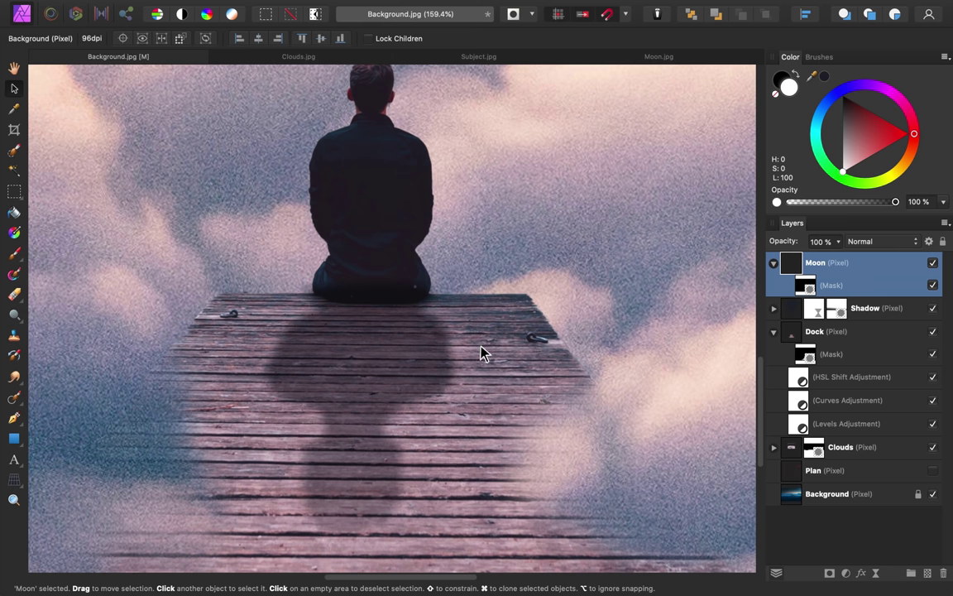
key(super+0)
scroll(483, 357, down, 2)
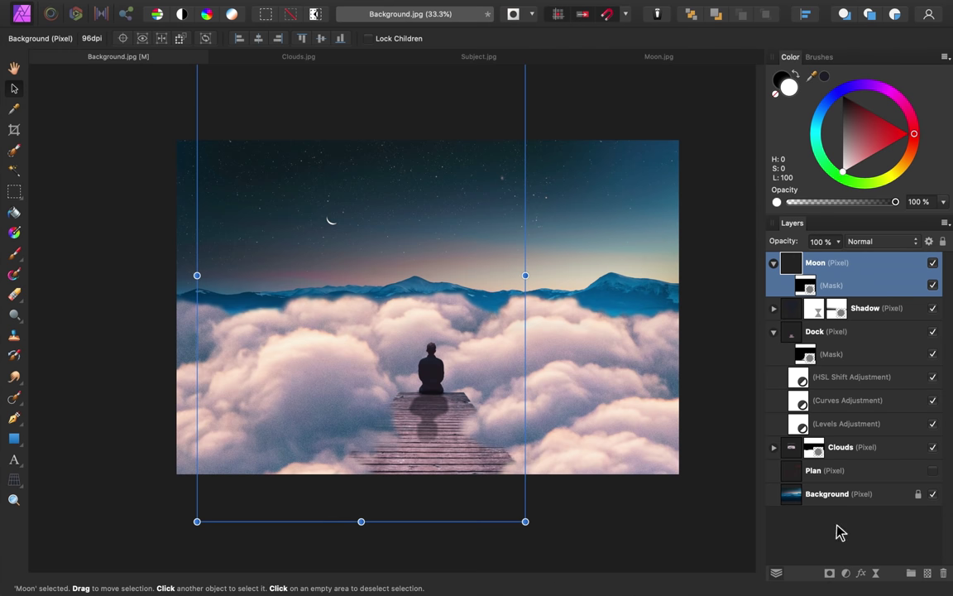
Add a live Add Noise filter at the top of the layer stack with Gaussian, monochromatic noise at 67% intensity.
click(876, 575)
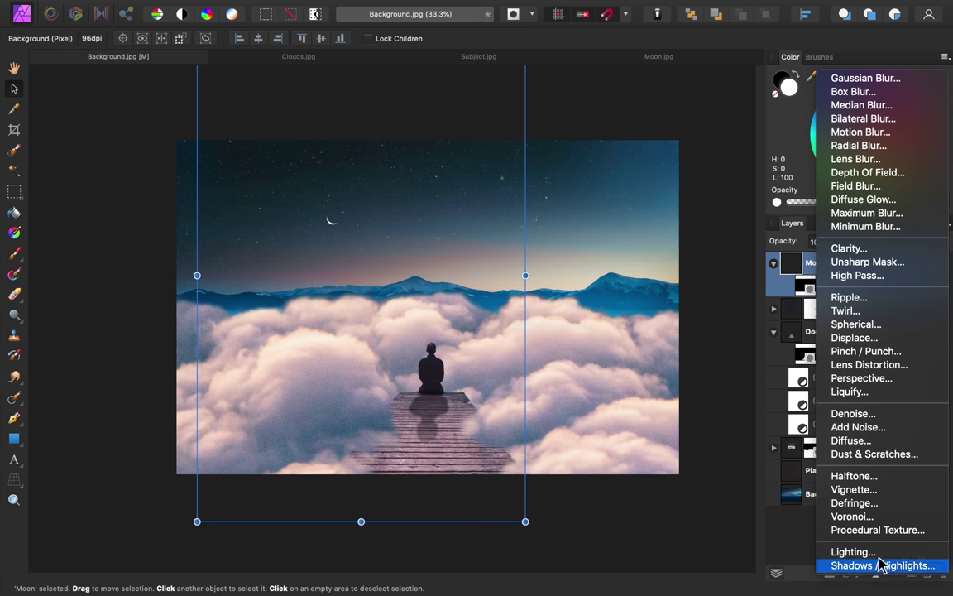
click(880, 430)
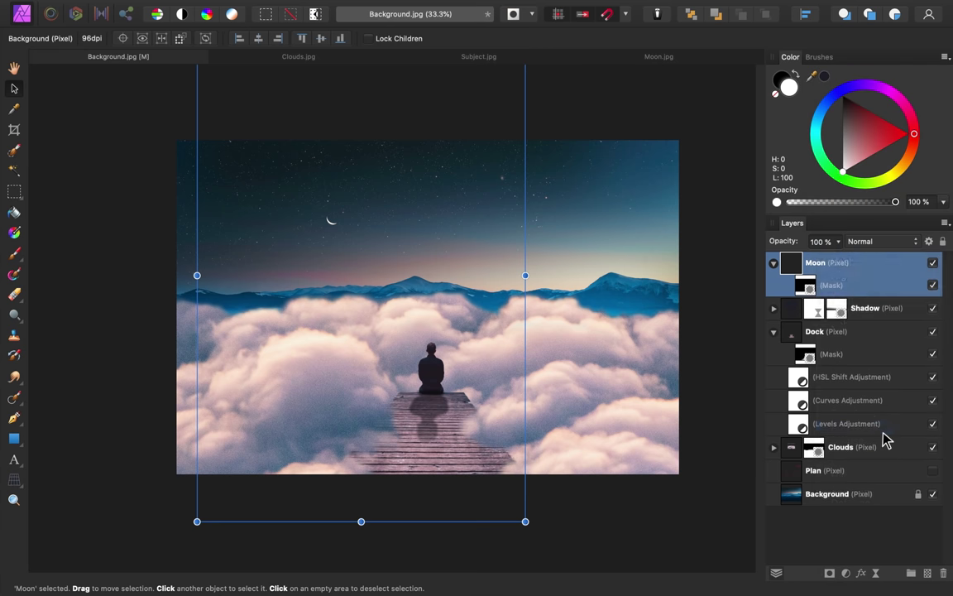
drag(801, 312, 783, 262)
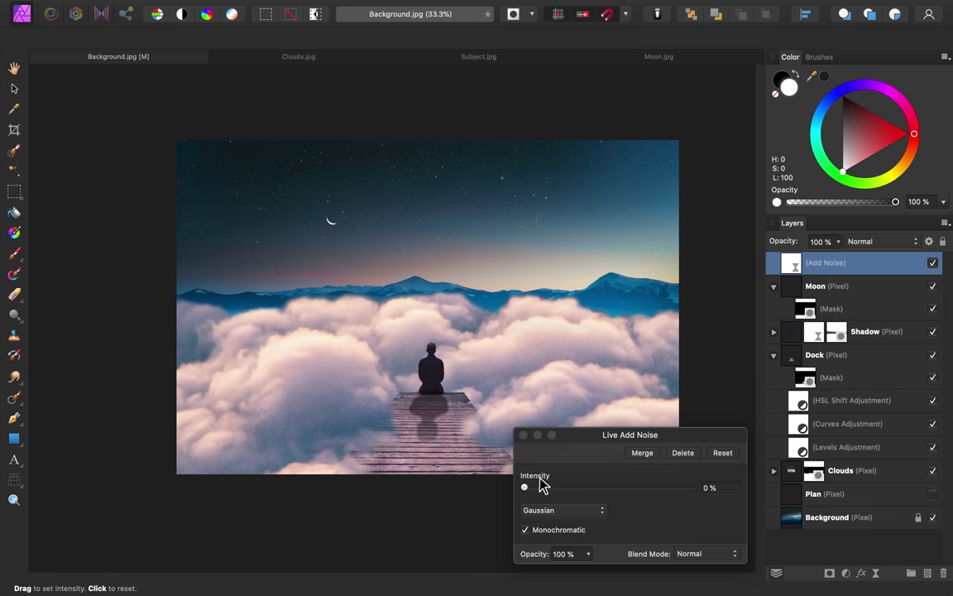
drag(527, 488, 636, 496)
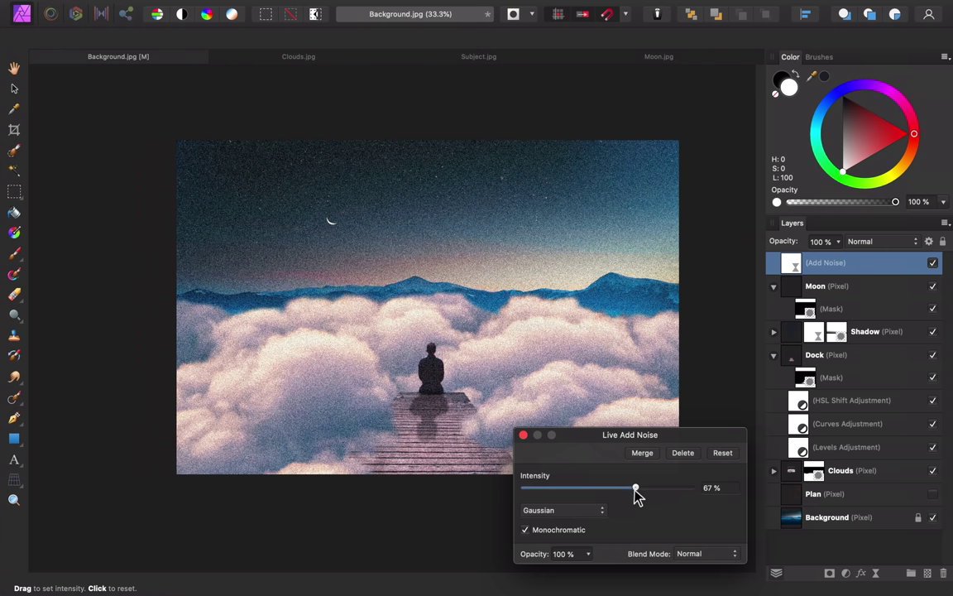
click(523, 435)
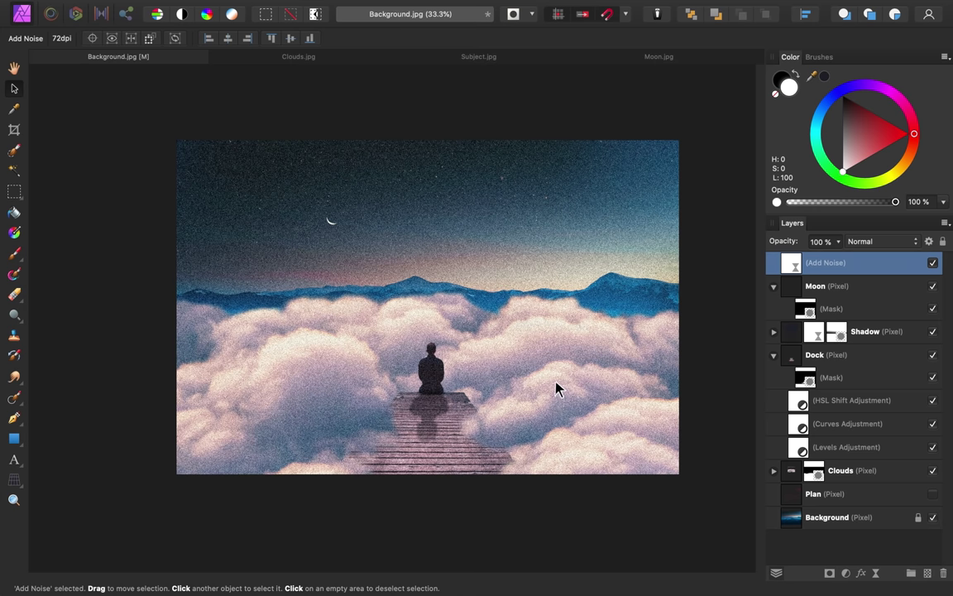
Invert the Add Noise layer's mask and paint noise over the sky and mountains with a large, soft white brush at 100% flow.
key(super+i)
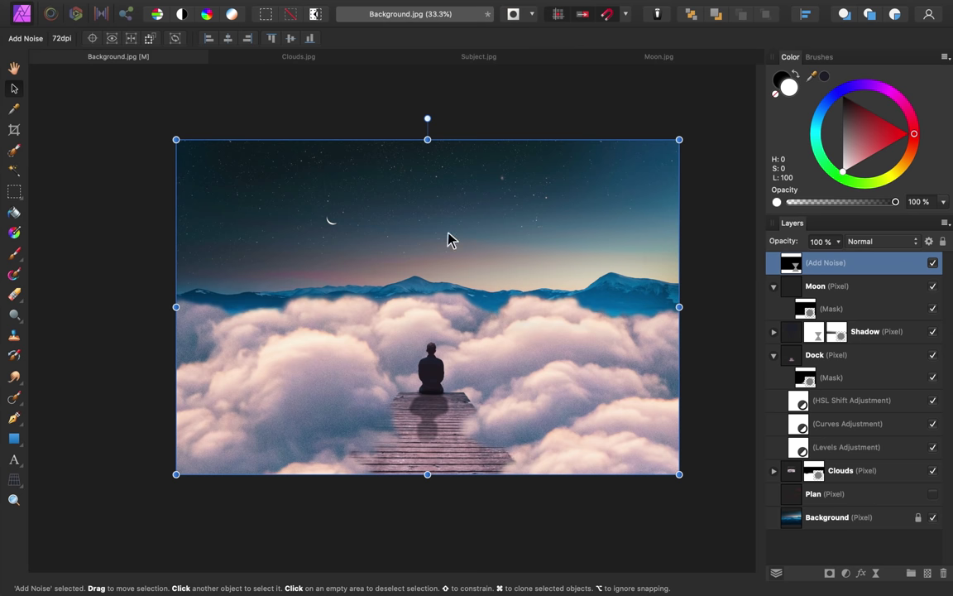
click(16, 255)
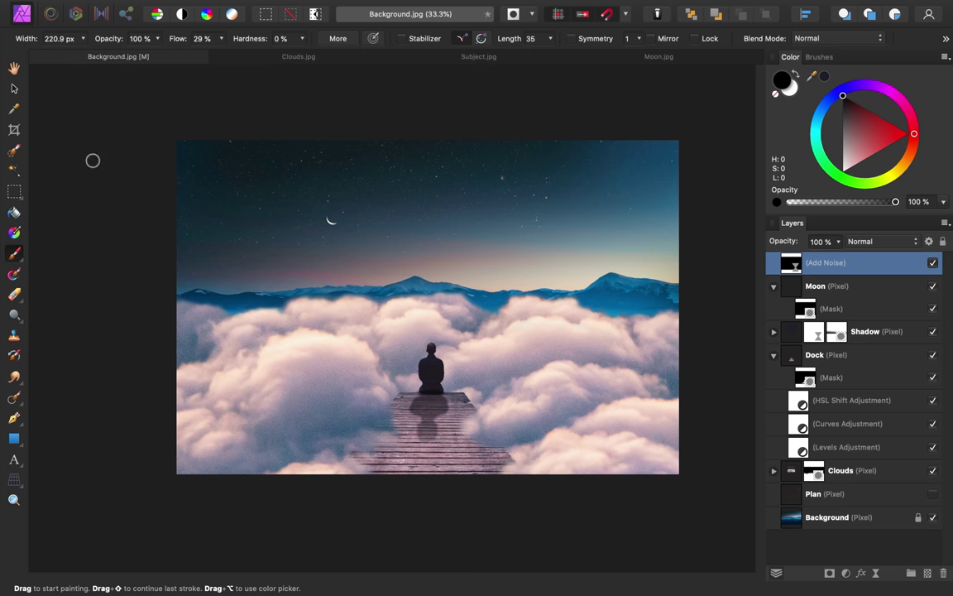
drag(181, 45, 304, 42)
key(x)
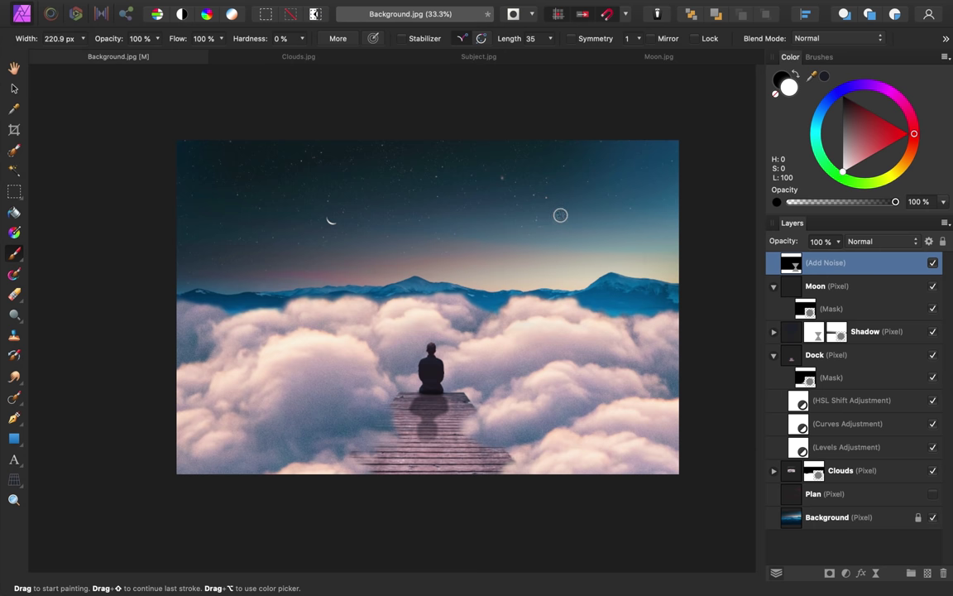
key(bracketright)
key(bracketright)
key(bracketright)
key(bracketright)
key(bracketright)
key(bracketright)
key(bracketright)
key(bracketright)
key(bracketright)
key(bracketright)
mouse_move(532, 153)
mouse_down()
mouse_move(583, 191)
mouse_move(546, 253)
mouse_move(355, 257)
mouse_move(683, 283)
mouse_up()
Paint white on the Add Noise mask over the dock and the seated man, using smaller soft brushes of 396.6 px and 127.1 px.
key(bracketleft)
key(bracketleft)
key(bracketleft)
key(bracketleft)
key(bracketleft)
key(bracketleft)
key(bracketleft)
key(bracketleft)
key(bracketleft)
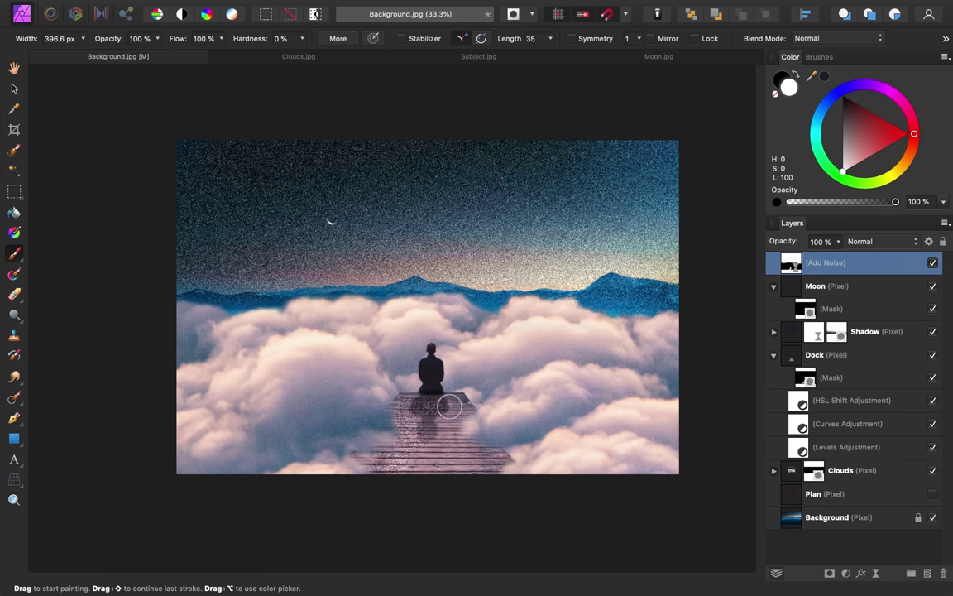
scroll(432, 388, up, 5)
key(bracketleft)
key(bracketleft)
key(bracketleft)
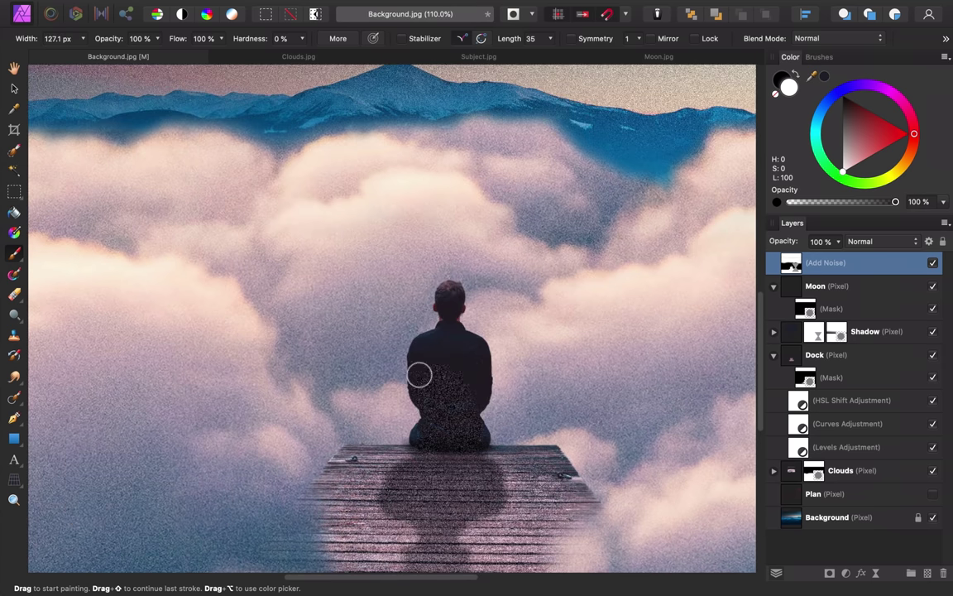
key(super+0)
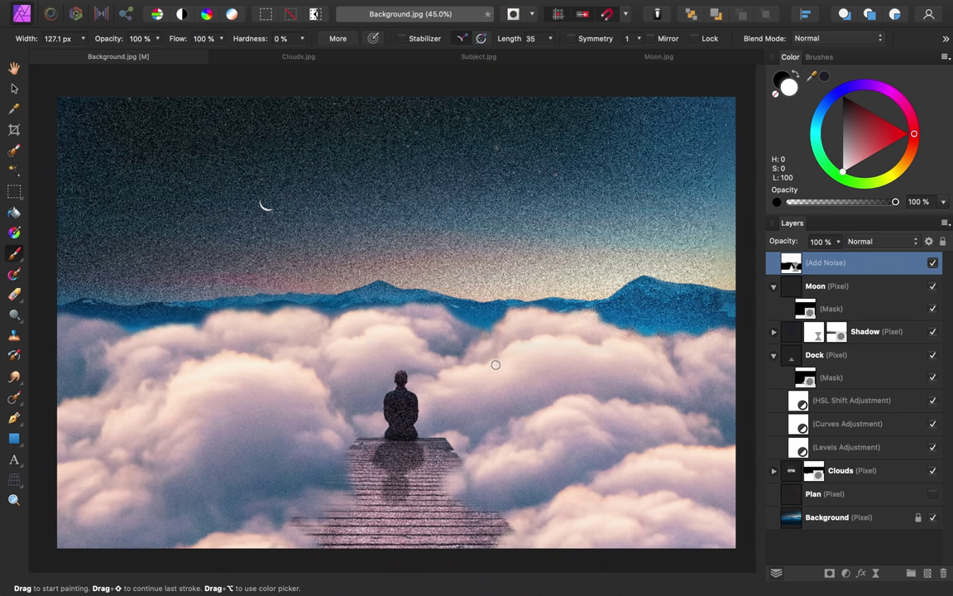
Set the live Add Noise filter's intensity to 10% and check the grain match around the man.
double_click(792, 263)
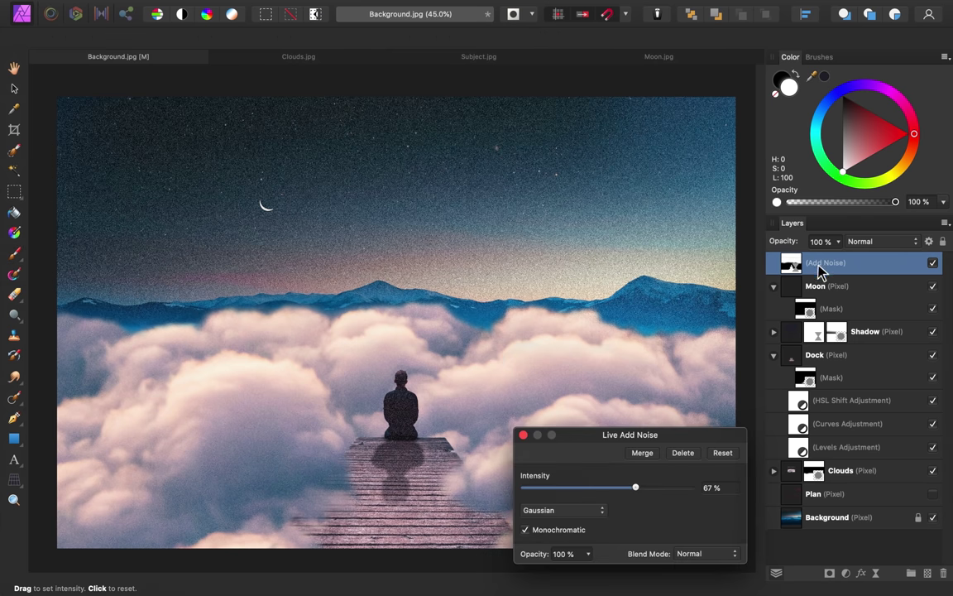
click(555, 488)
drag(556, 496, 551, 497)
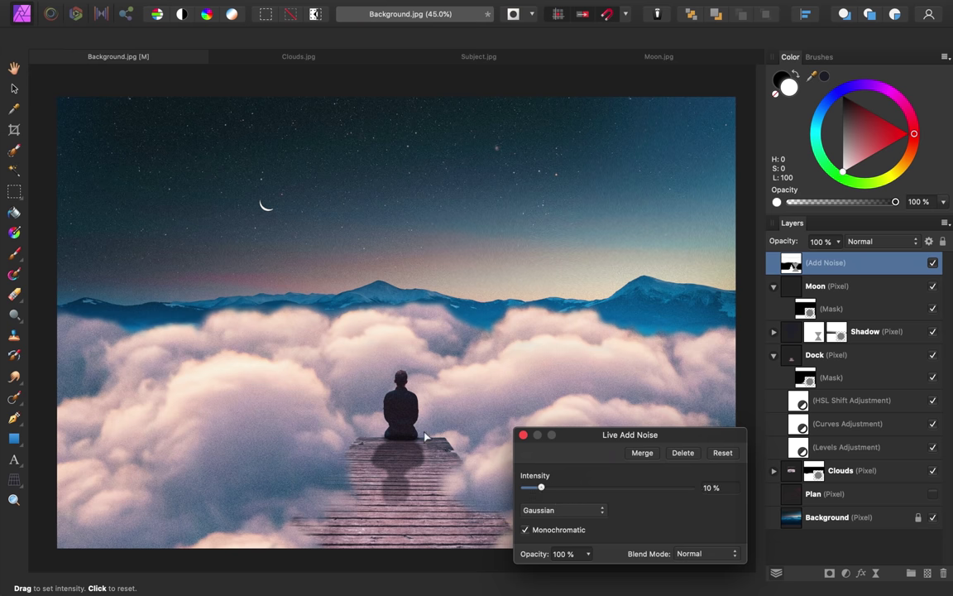
scroll(385, 418, up, 6)
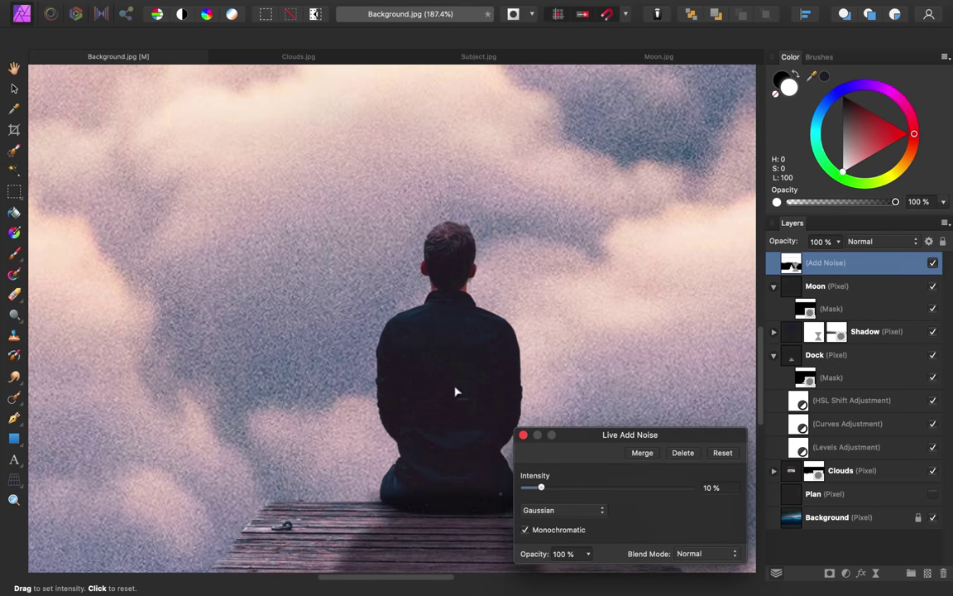
scroll(455, 392, down, 8)
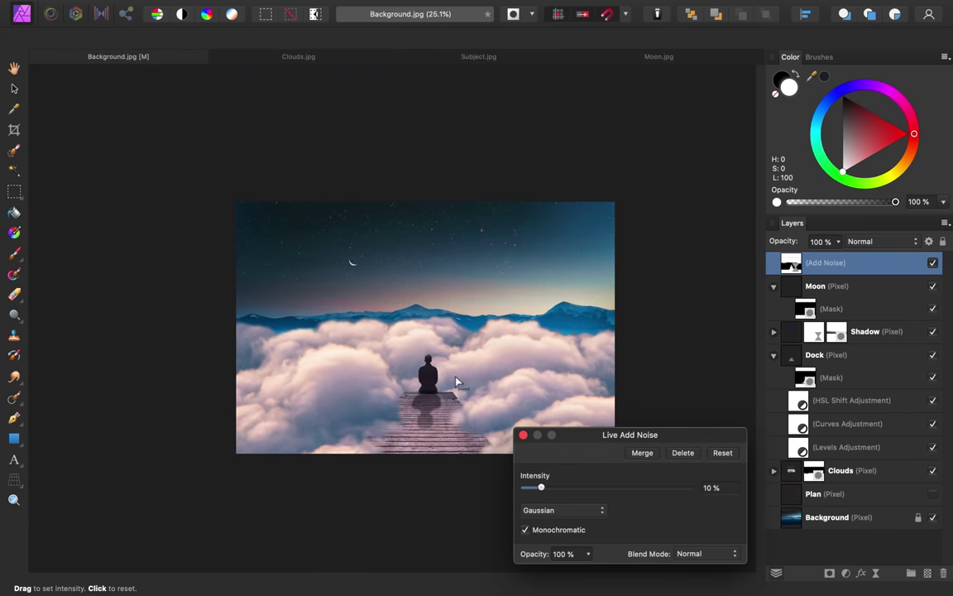
scroll(456, 382, up, 2)
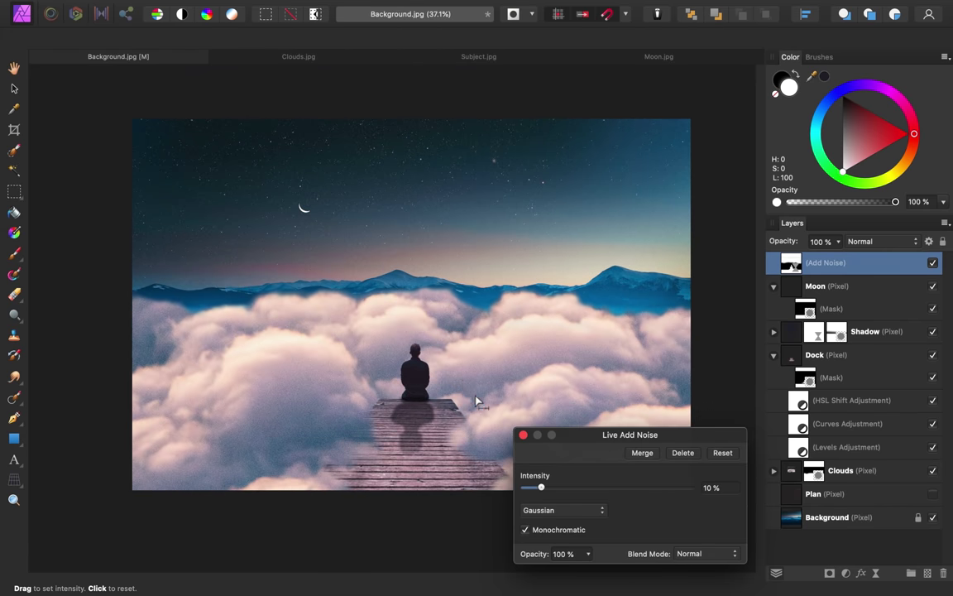
key(b)
click(523, 434)
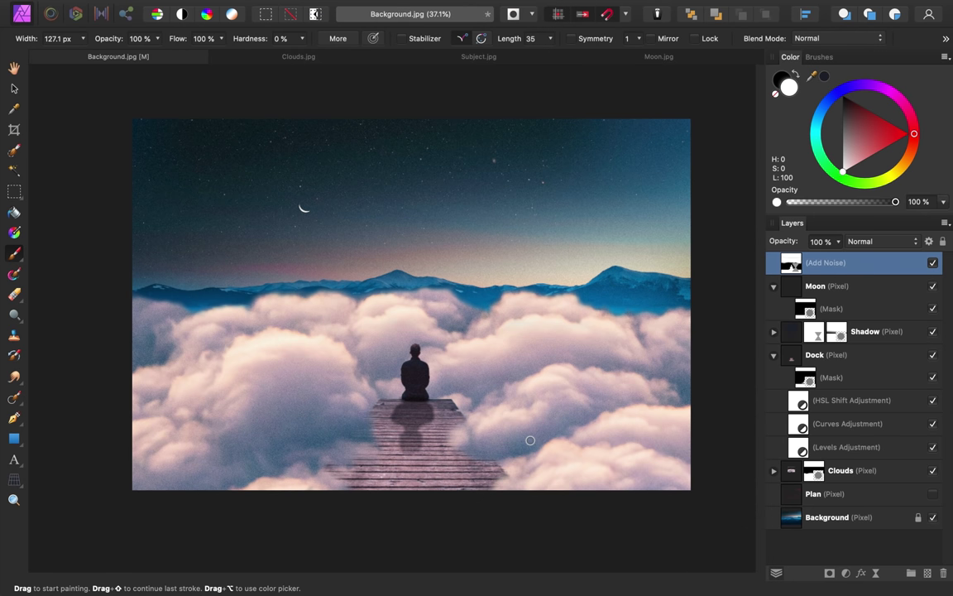
key(super+0)
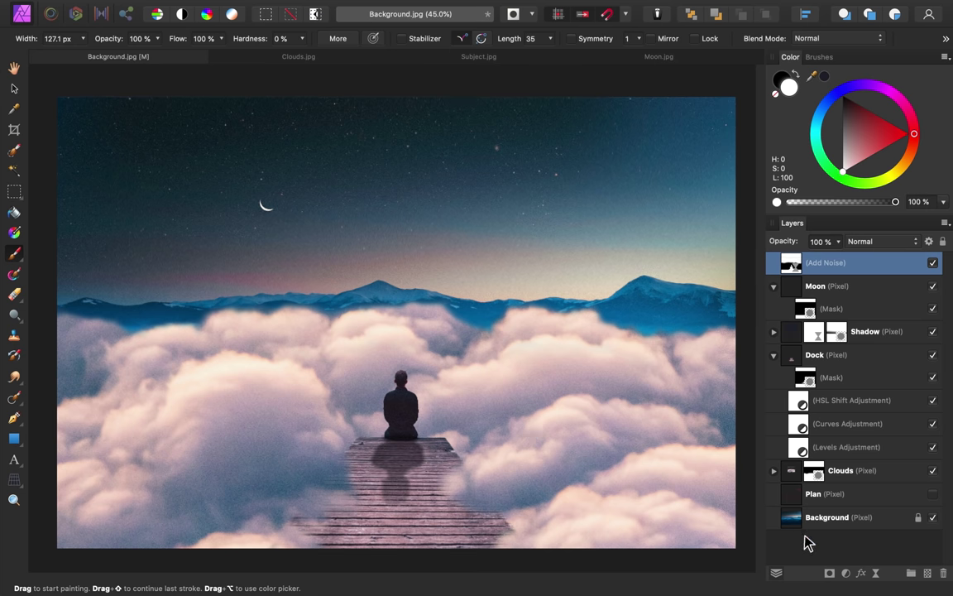
Add a Levels adjustment above all layers with black level 4% and white level 94%, and compare the image with and without it.
click(846, 572)
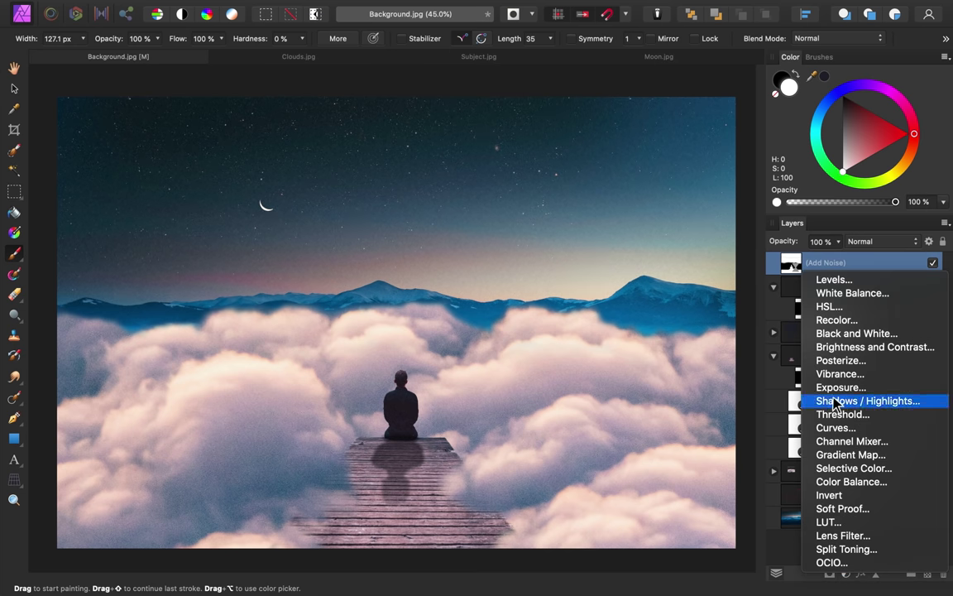
click(832, 280)
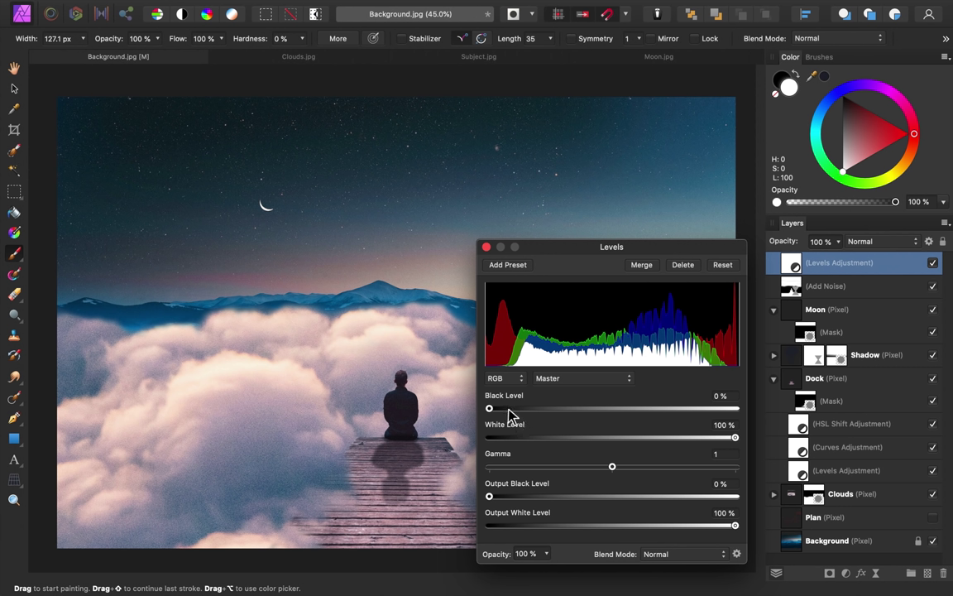
drag(491, 412, 500, 412)
drag(738, 442, 721, 436)
click(488, 246)
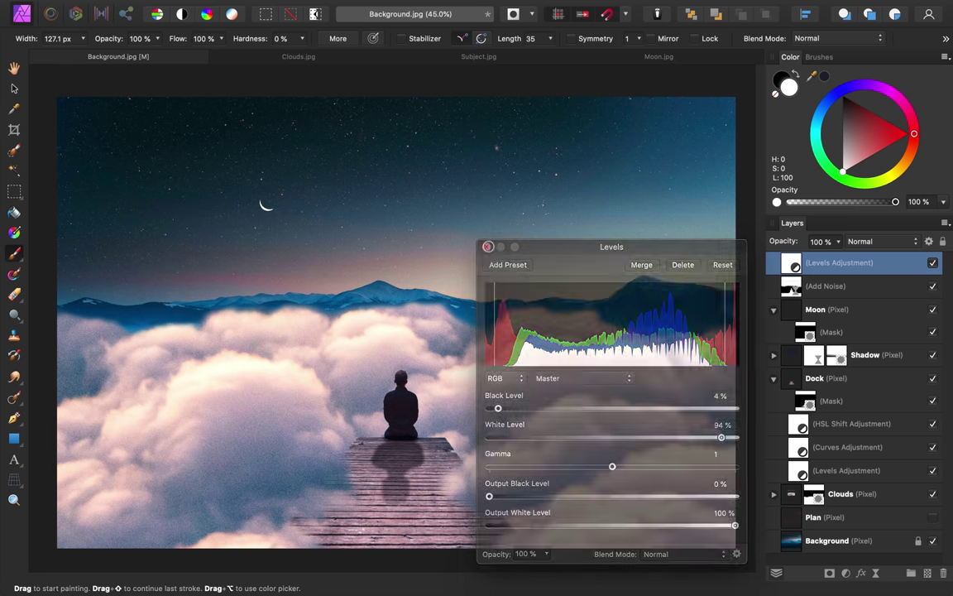
click(933, 263)
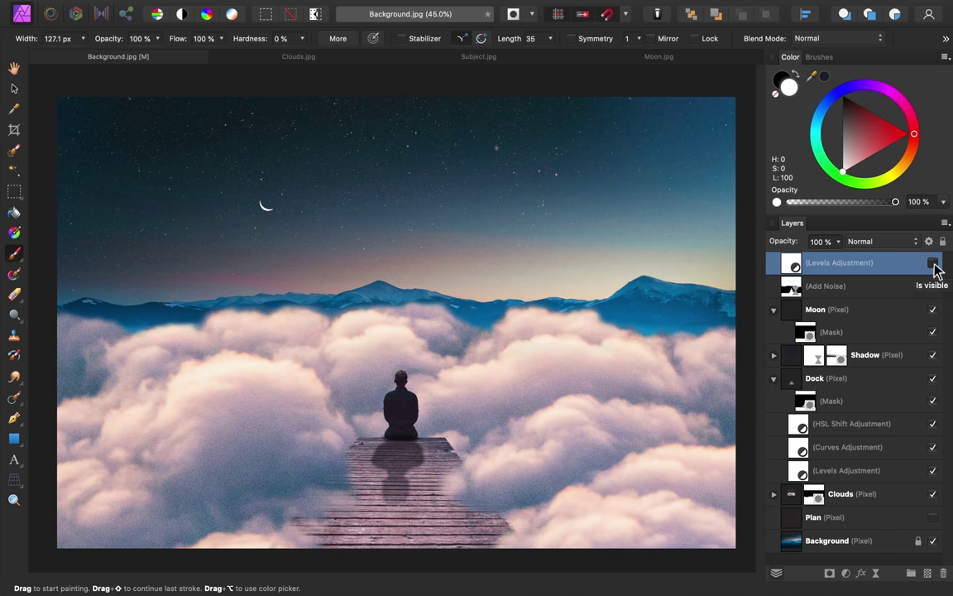
click(934, 263)
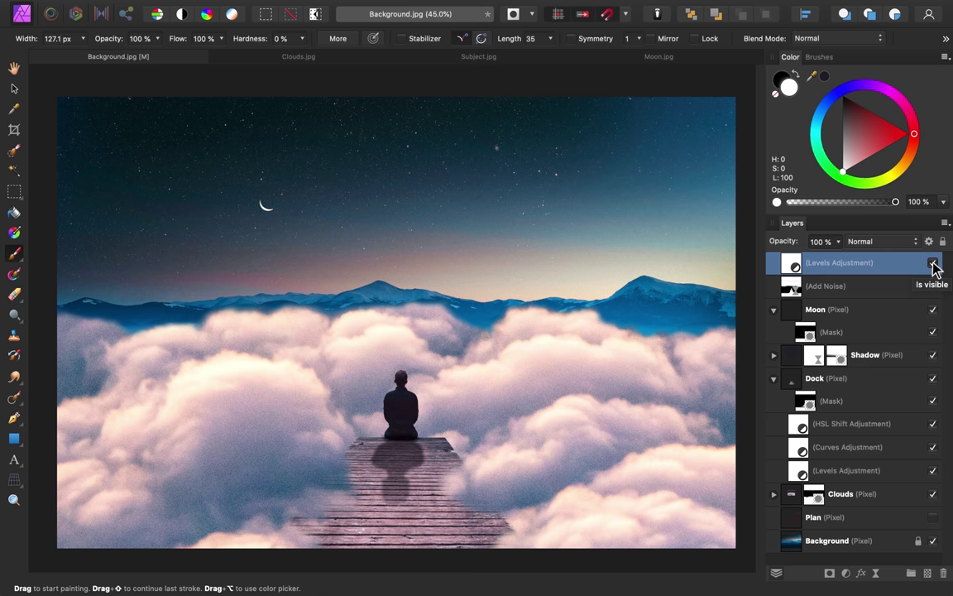
click(933, 263)
click(933, 263)
Add a Gradient Map adjustment at the top of the stack and delete its green middle stop at 50%.
click(848, 573)
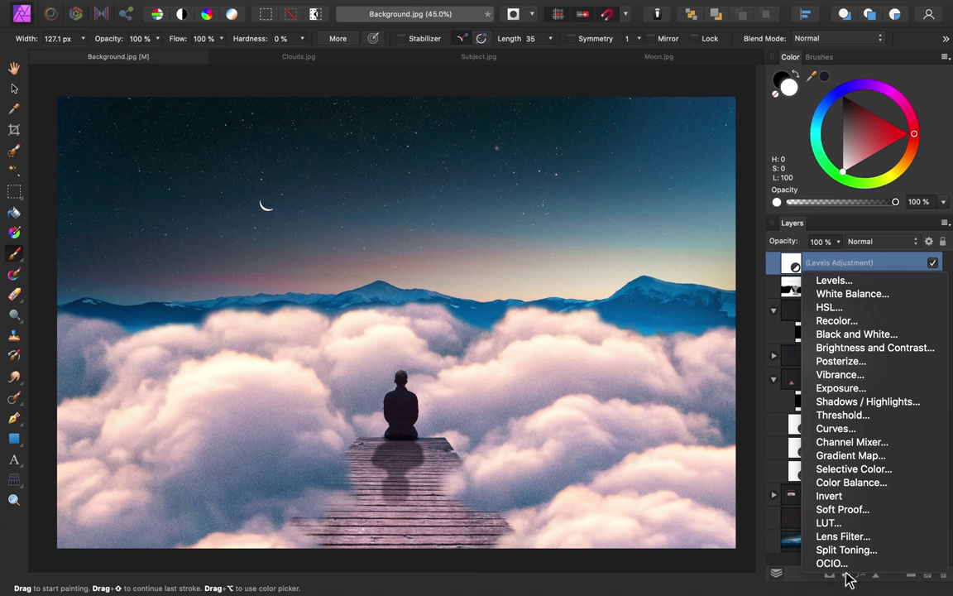
click(854, 459)
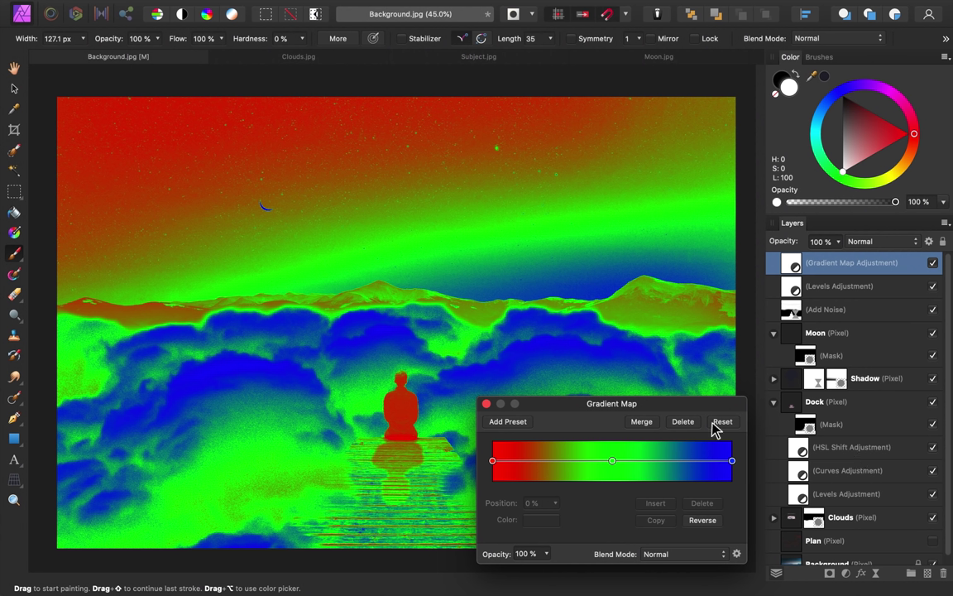
click(612, 462)
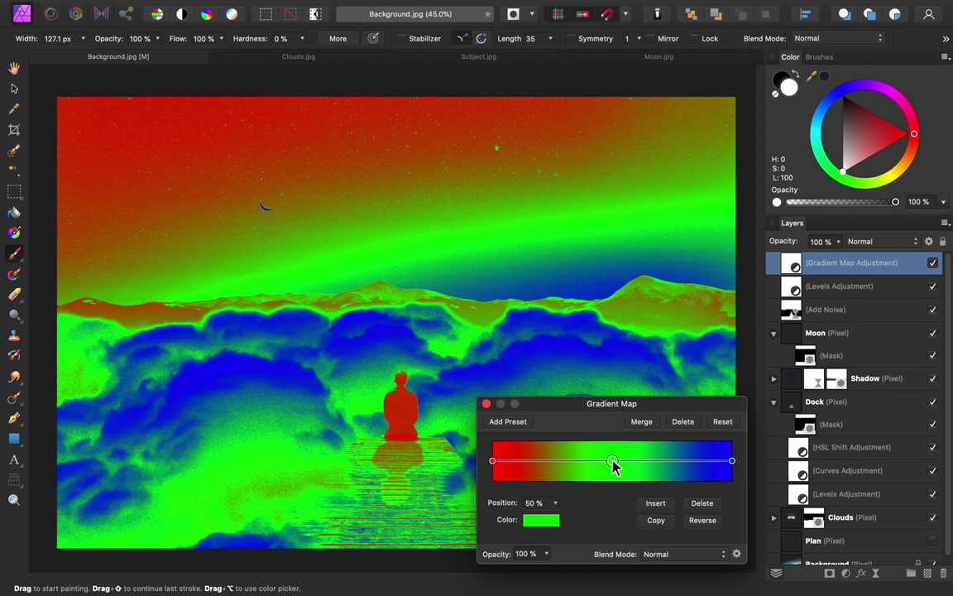
click(702, 504)
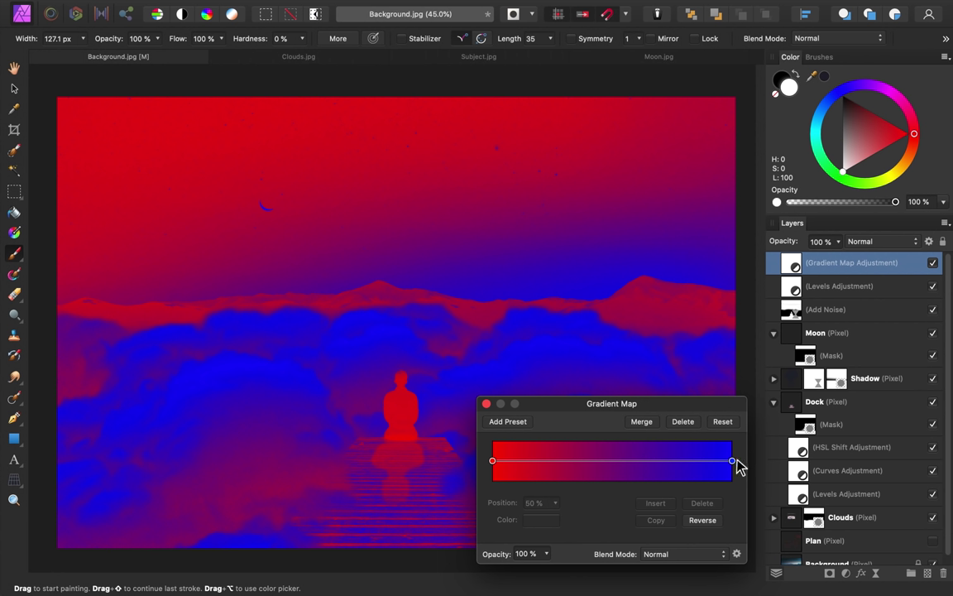
Recolour the gradient map's 0% stop to a dark desaturated blue, H 201, S 40, L 21.
click(494, 461)
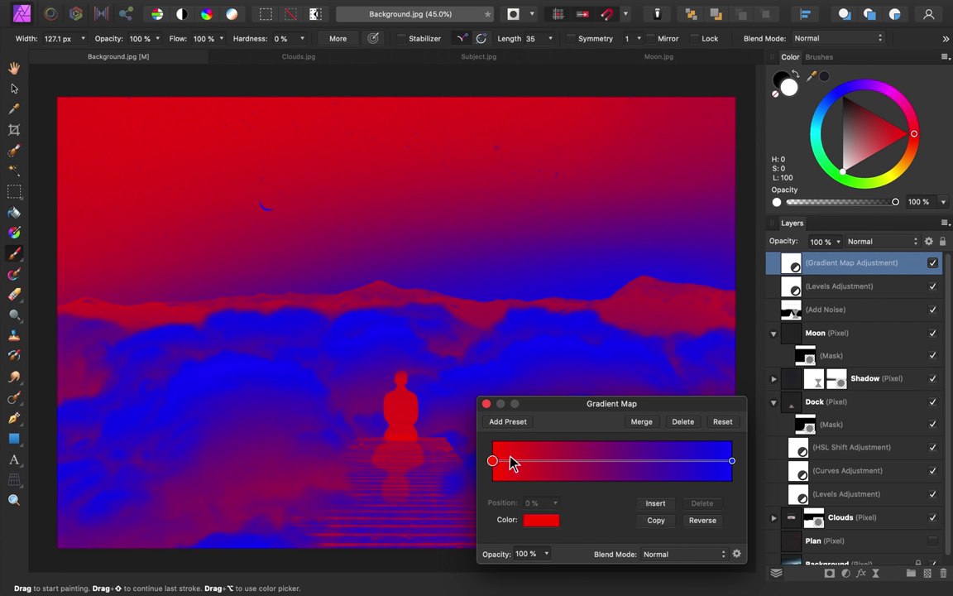
click(547, 523)
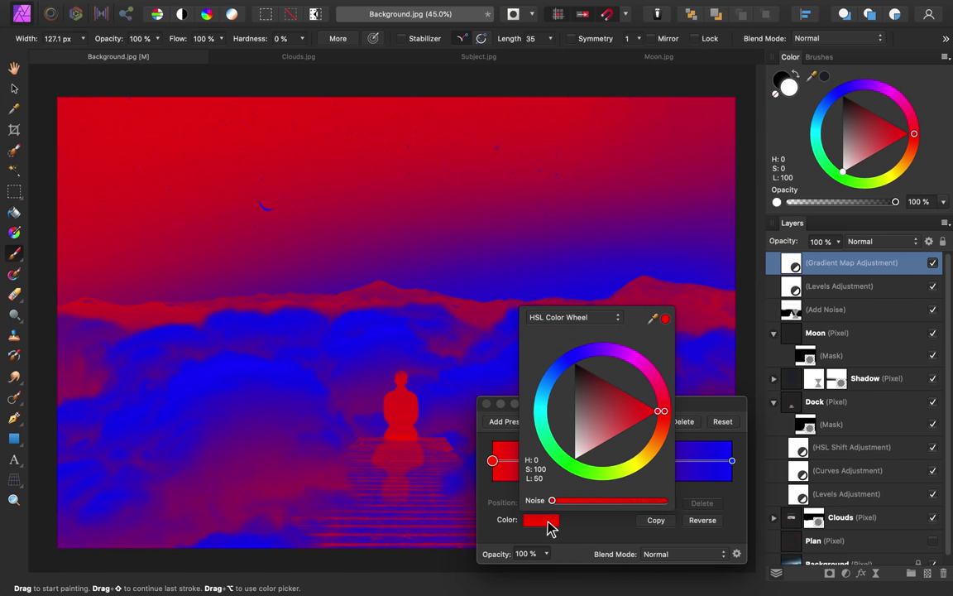
click(552, 384)
click(605, 443)
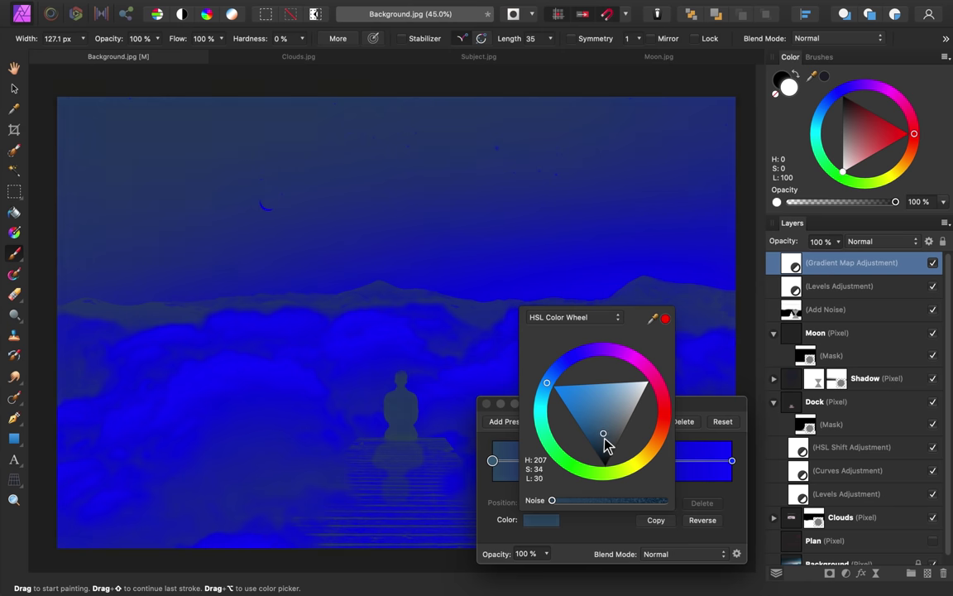
click(602, 442)
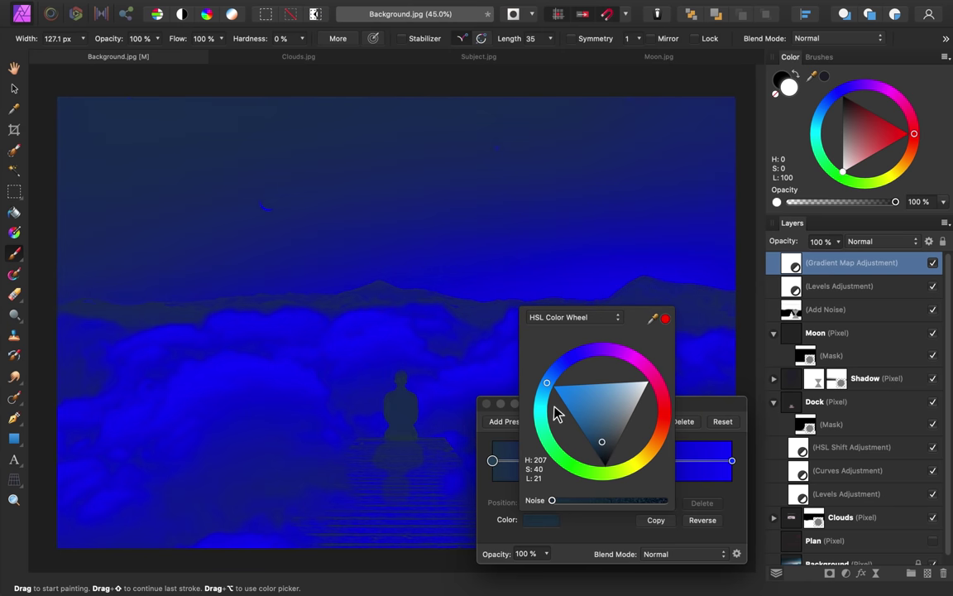
drag(551, 390, 547, 394)
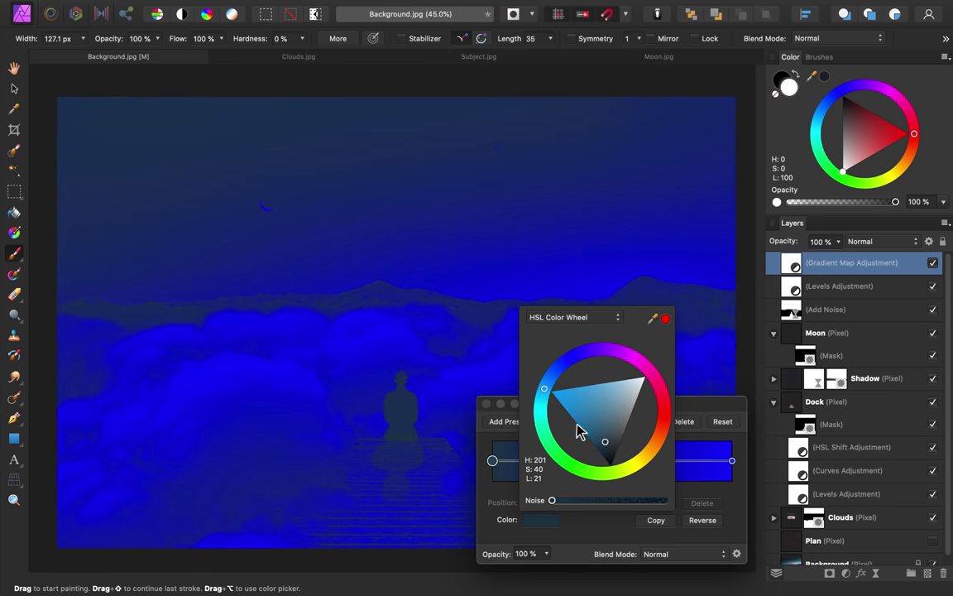
Recolour the gradient map's 100% stop to a soft pink, H 336, S 60, L 74, and close the adjustment's settings.
click(732, 460)
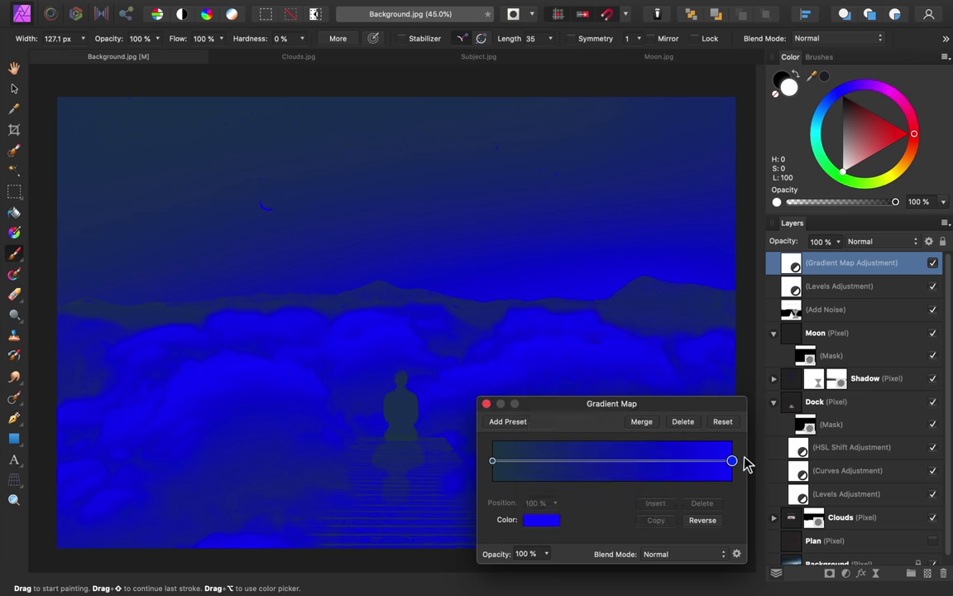
click(543, 522)
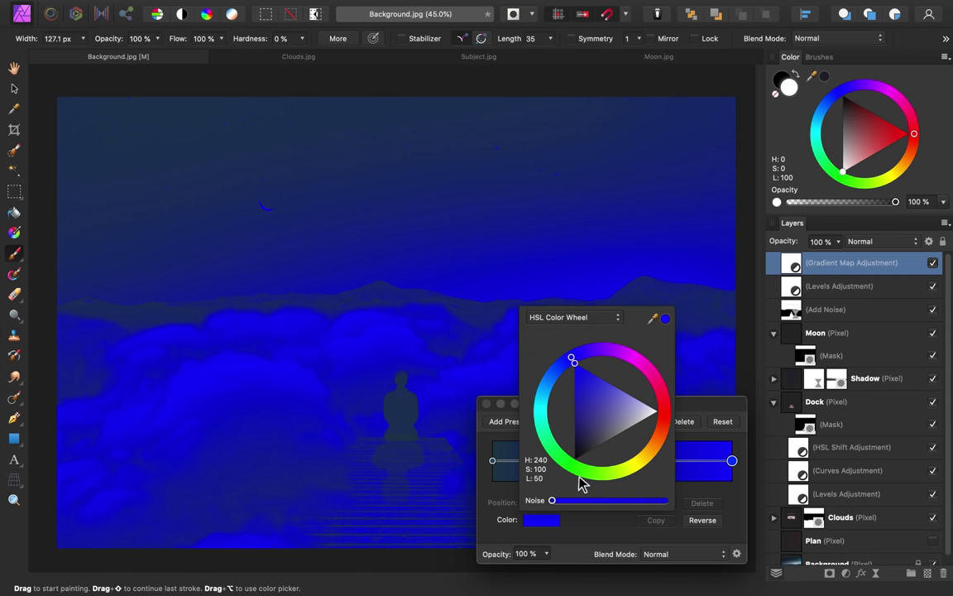
drag(651, 374, 658, 386)
click(610, 440)
click(609, 435)
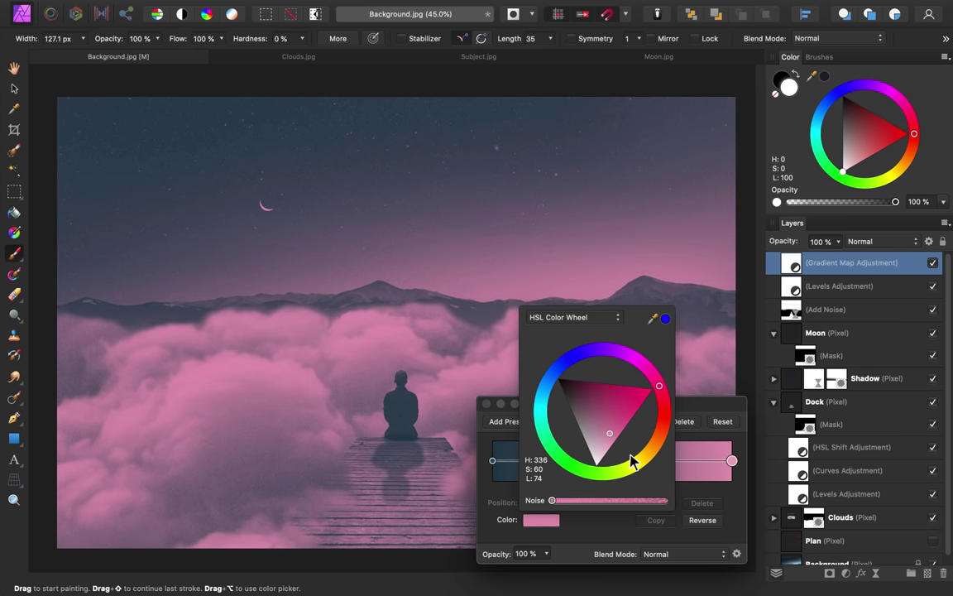
click(488, 403)
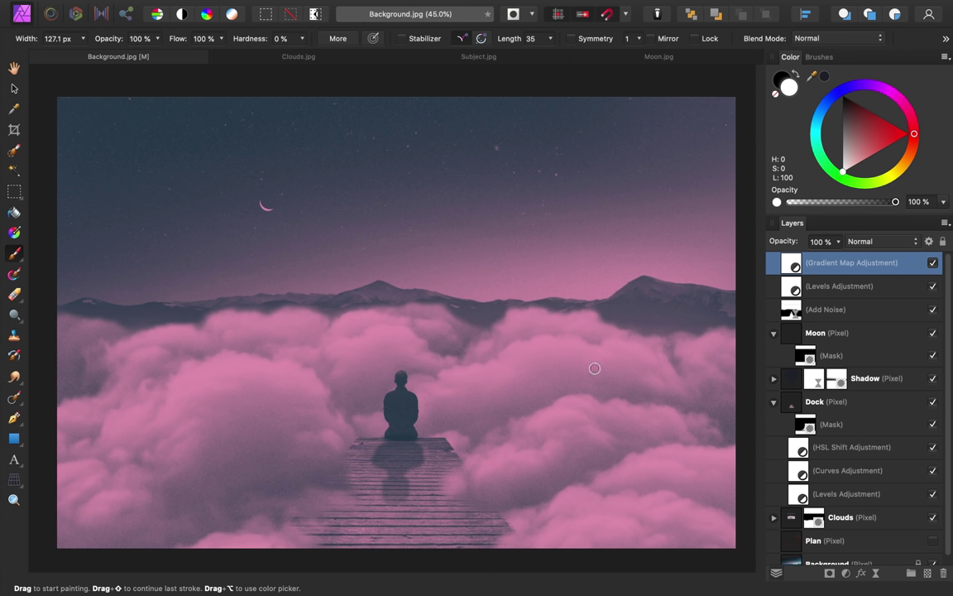
Blend the Gradient Map adjustment in Overlay mode at 50% opacity, and compare the image with and without it.
click(884, 243)
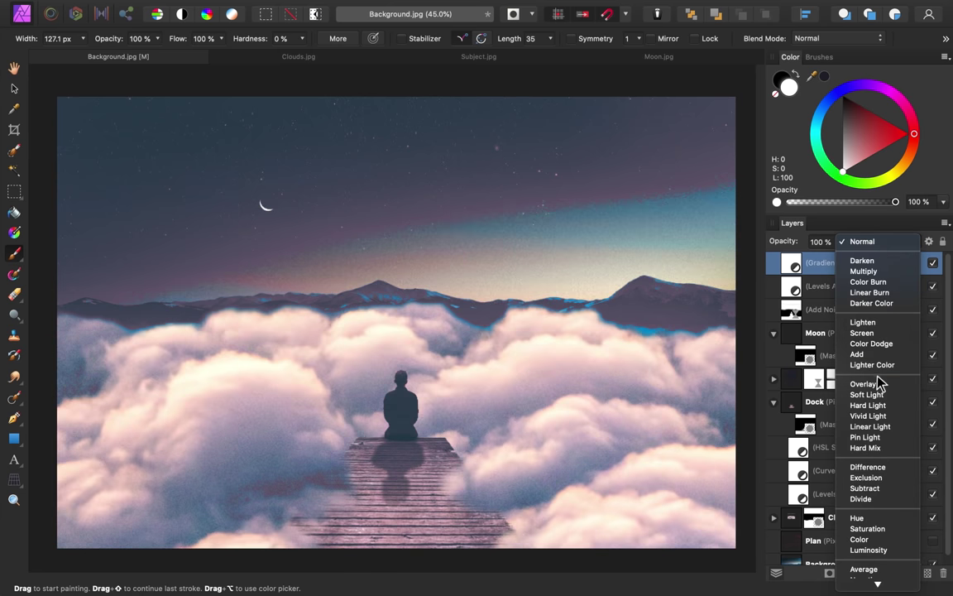
click(878, 387)
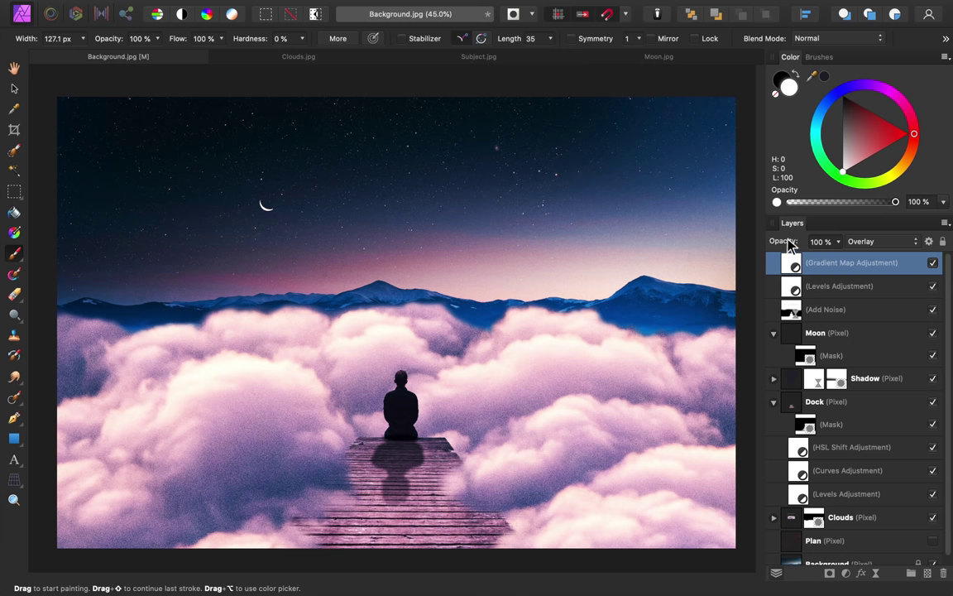
drag(788, 241, 770, 254)
click(934, 263)
click(934, 264)
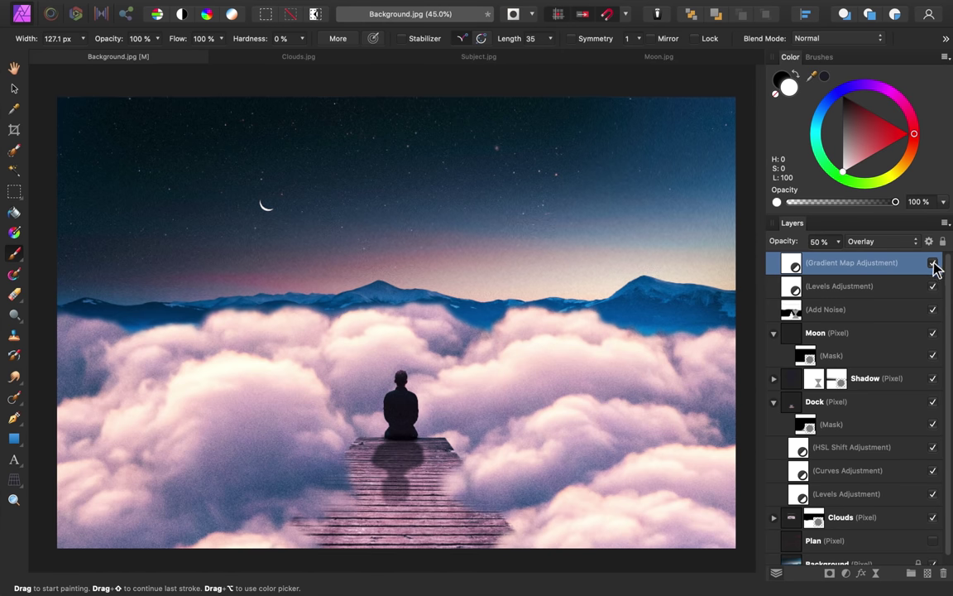
click(934, 264)
click(934, 264)
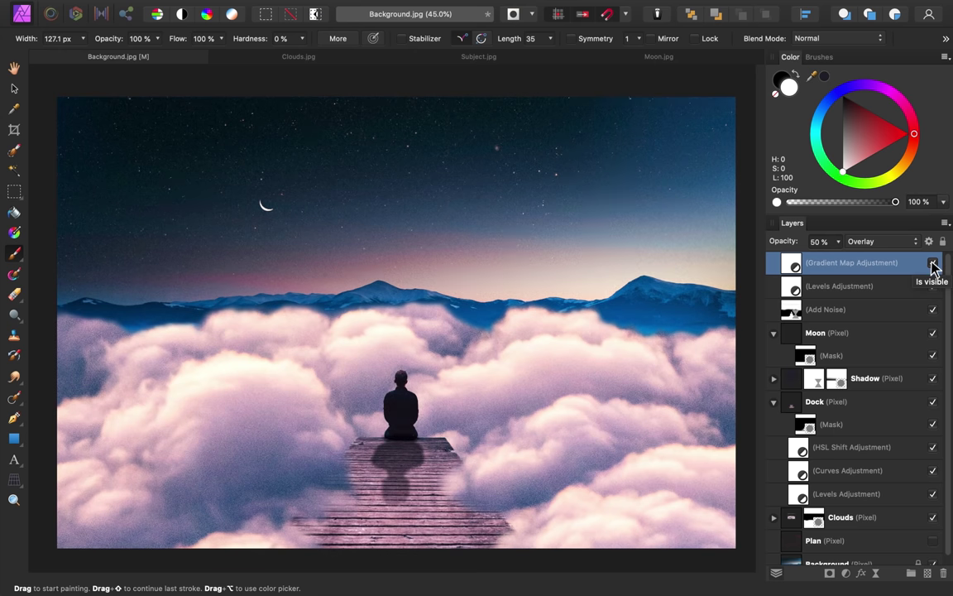